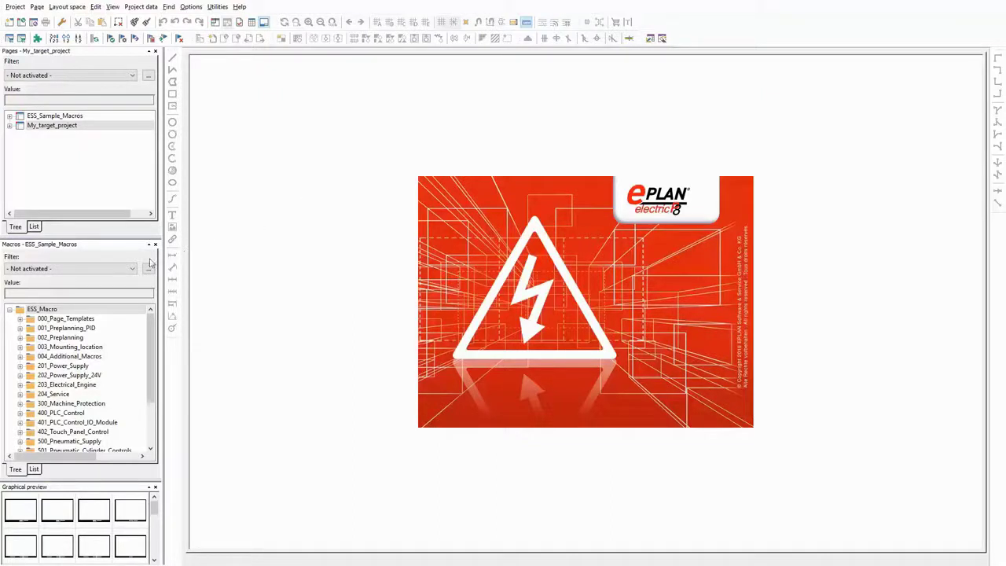
Step: Open the Schematic_multi-line page template from the 000_Page_Templates folder of the ESS_Macro tree
click(19, 319)
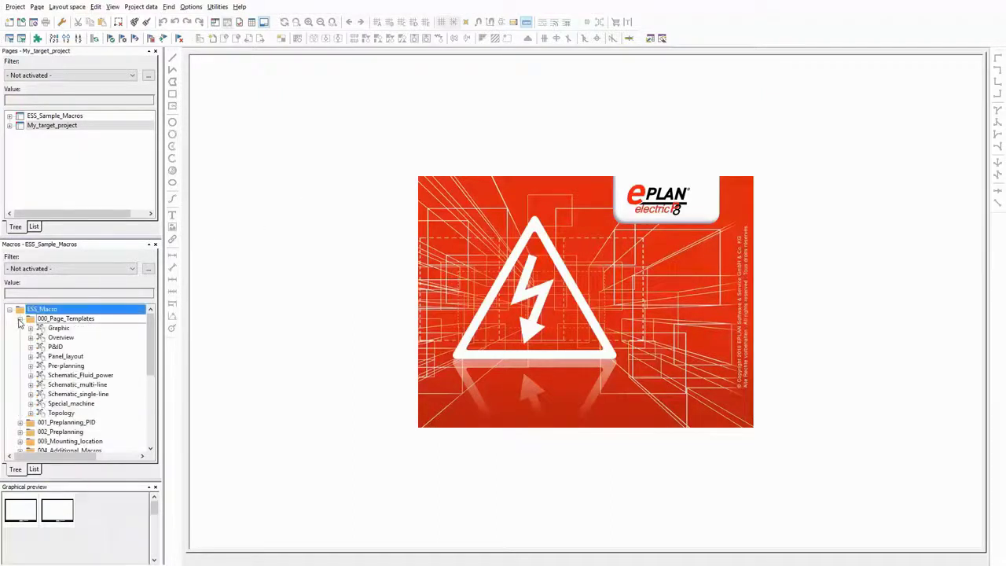
click(92, 385)
click(76, 540)
double_click(76, 540)
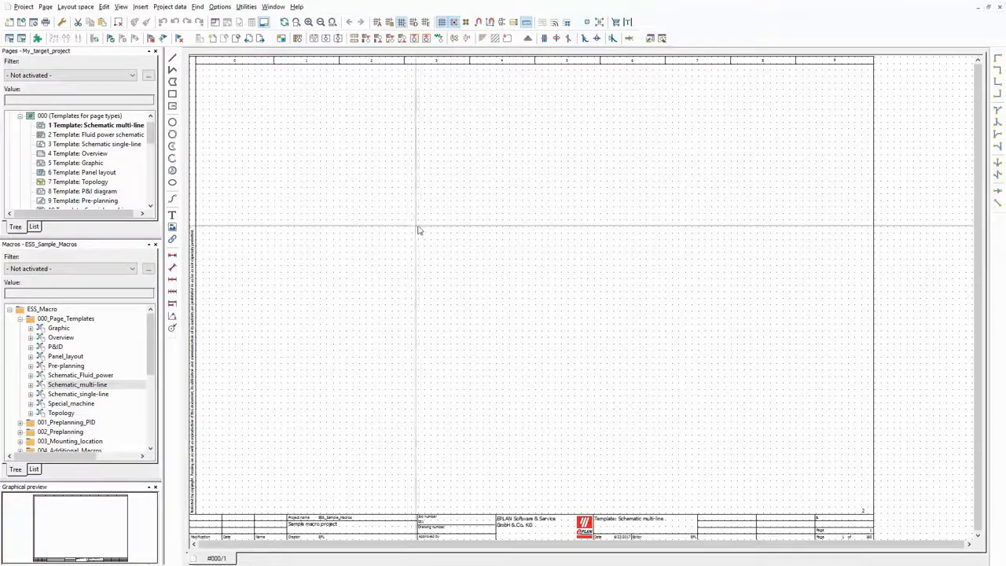
Step: Collapse the page templates and open the 400VAC_Power_Supply macro page under 201_Power_Supply, 101_01_Variant_1
click(20, 318)
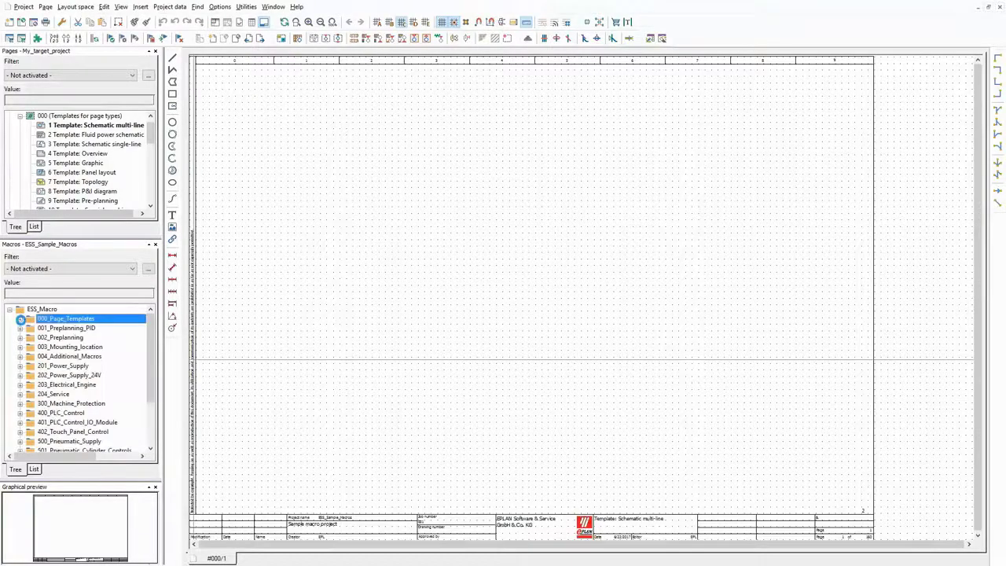
click(21, 365)
double_click(89, 395)
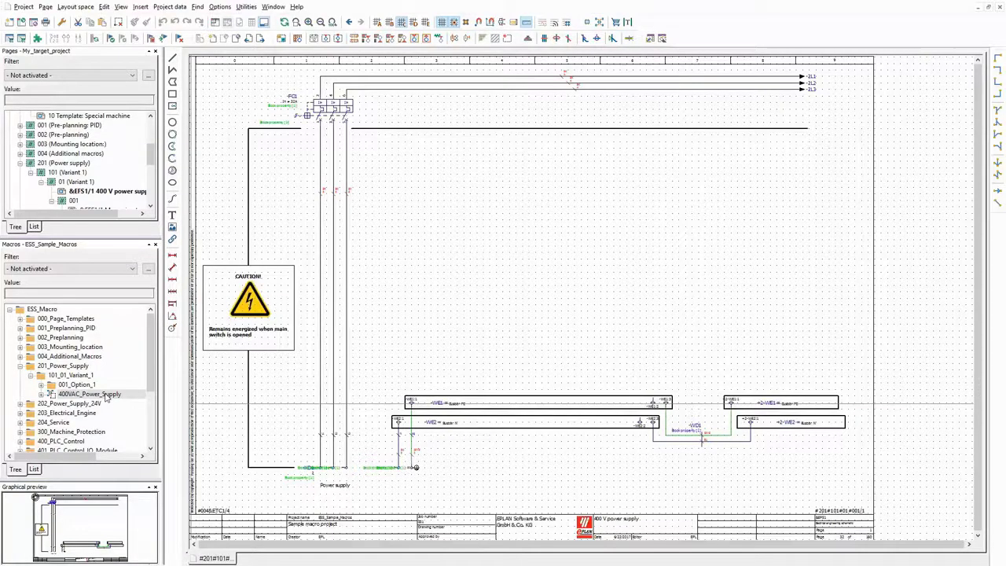
Step: Open the Measuring_Transformer macro page from the 001_Option_1 folder of the power supply variant
click(41, 385)
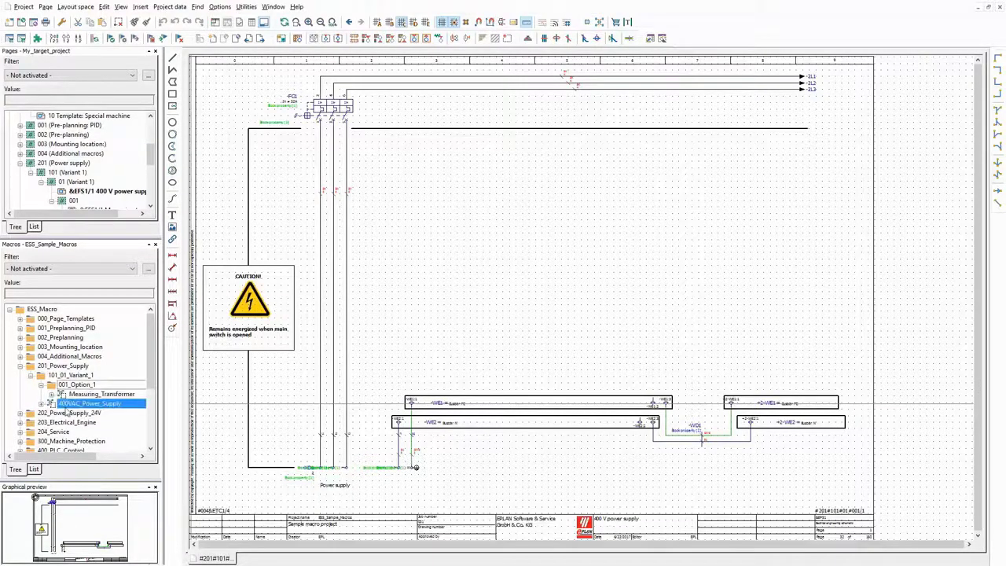
click(77, 394)
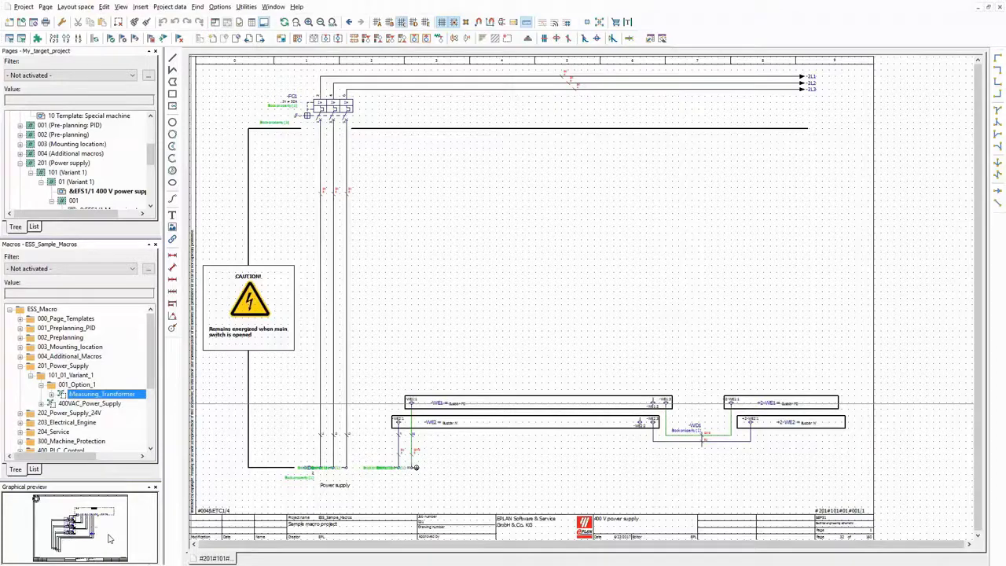
click(106, 533)
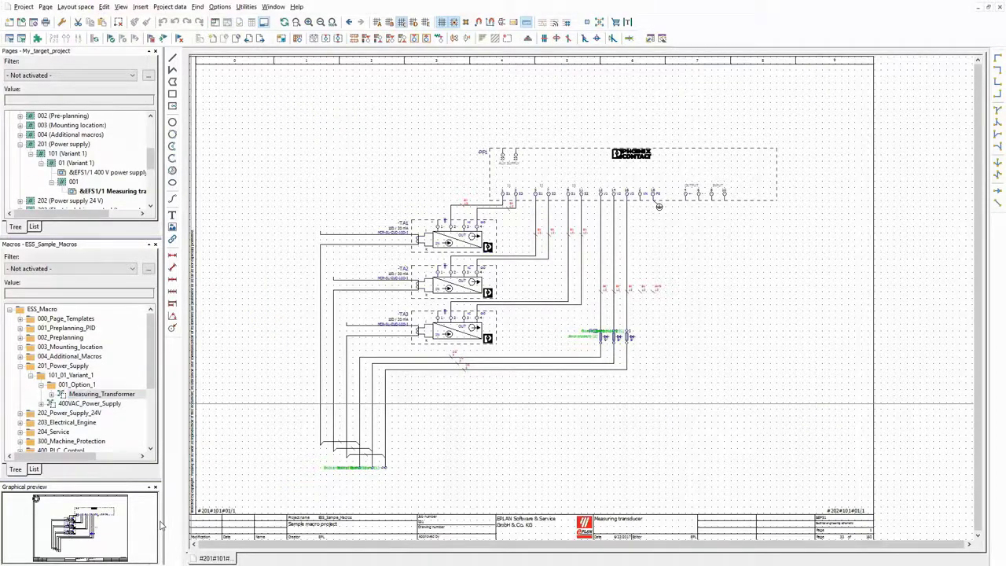
Step: View the Power_Supply_Service_Light and Power_Supply_Service_Receptacles macro pages in the 204_Service folder
click(30, 375)
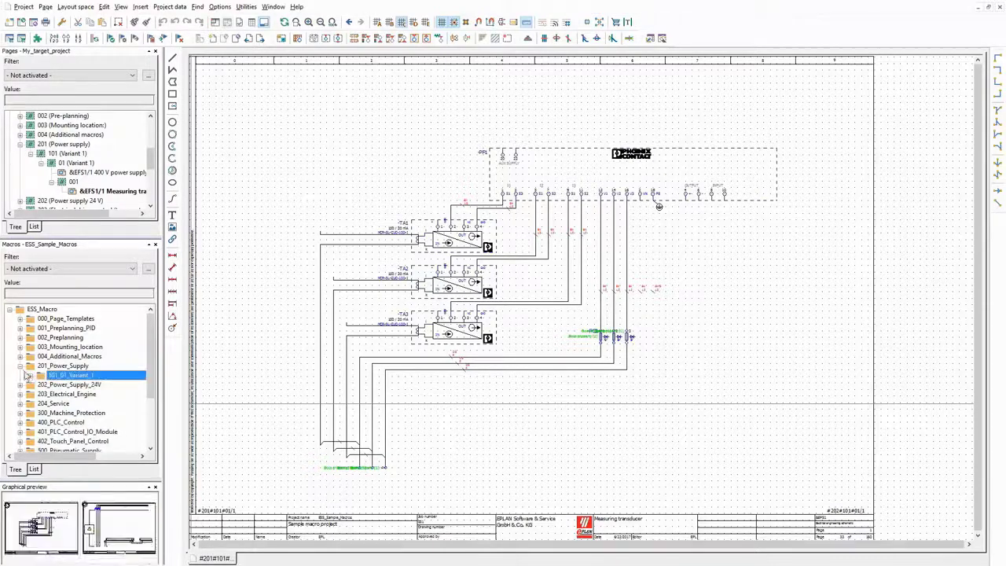
click(20, 366)
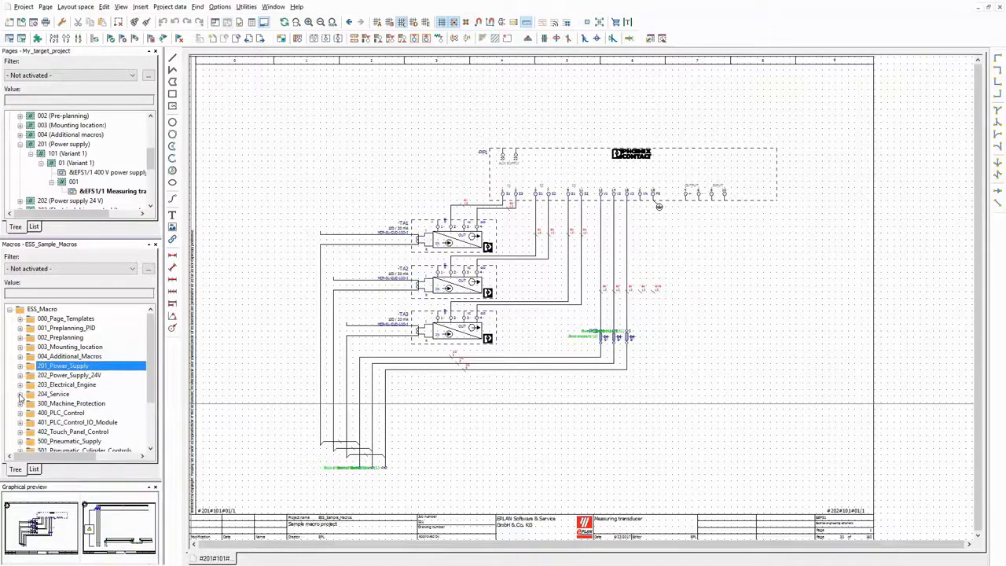
click(21, 395)
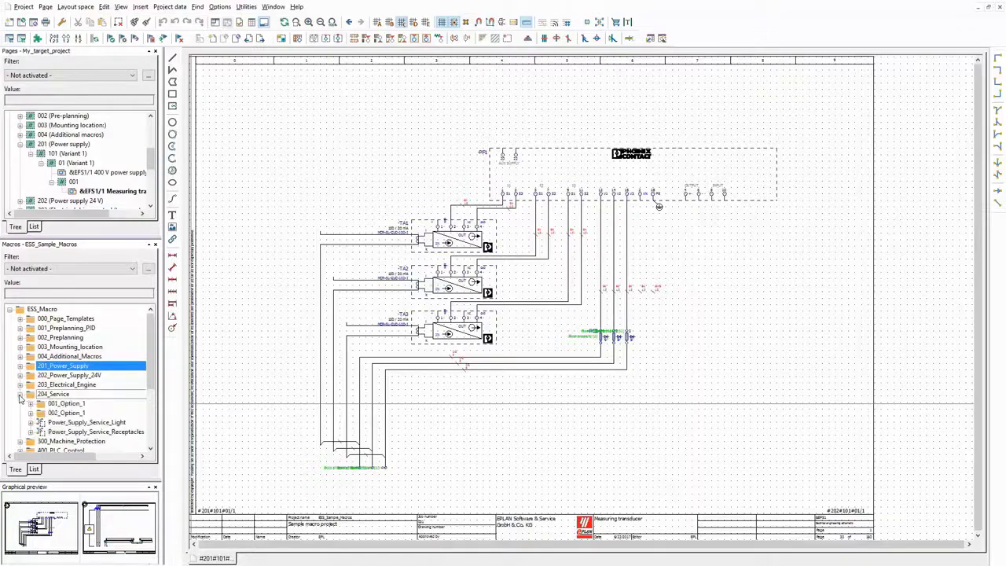
click(100, 423)
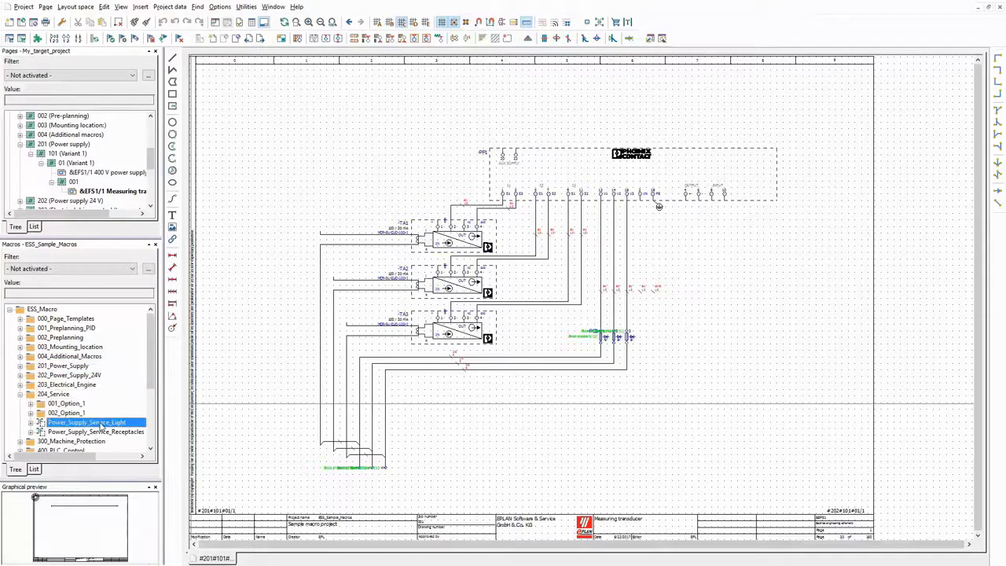
double_click(94, 537)
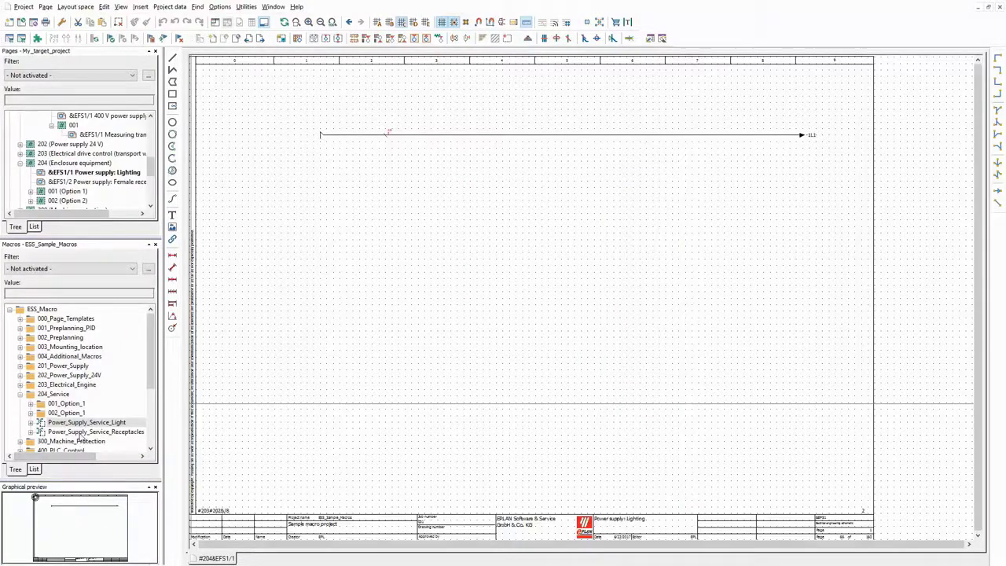
click(81, 432)
double_click(88, 550)
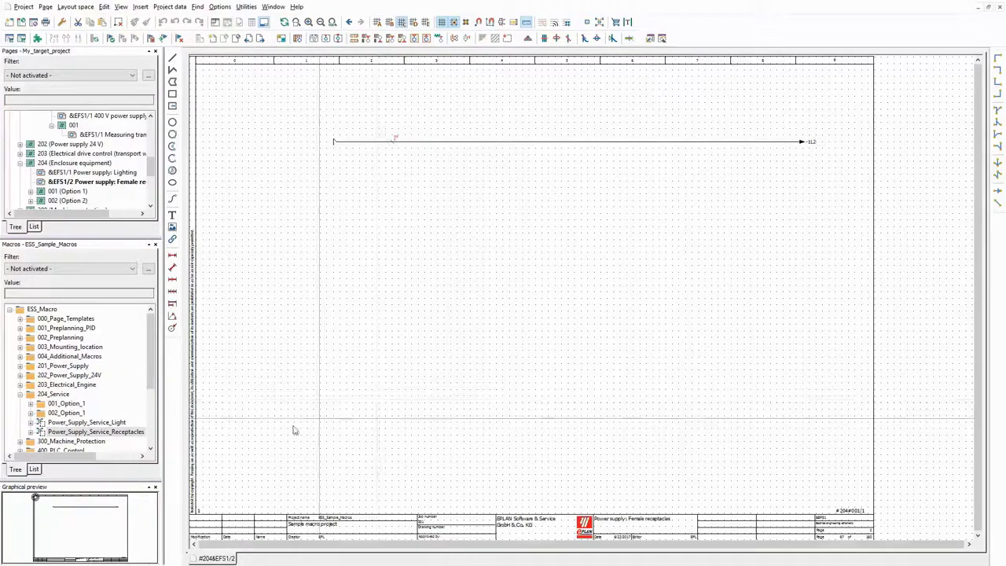
Step: View the light interruption point and Enclosure_Light_Angle macro pages in 204_Service, 001_Option_1
click(31, 403)
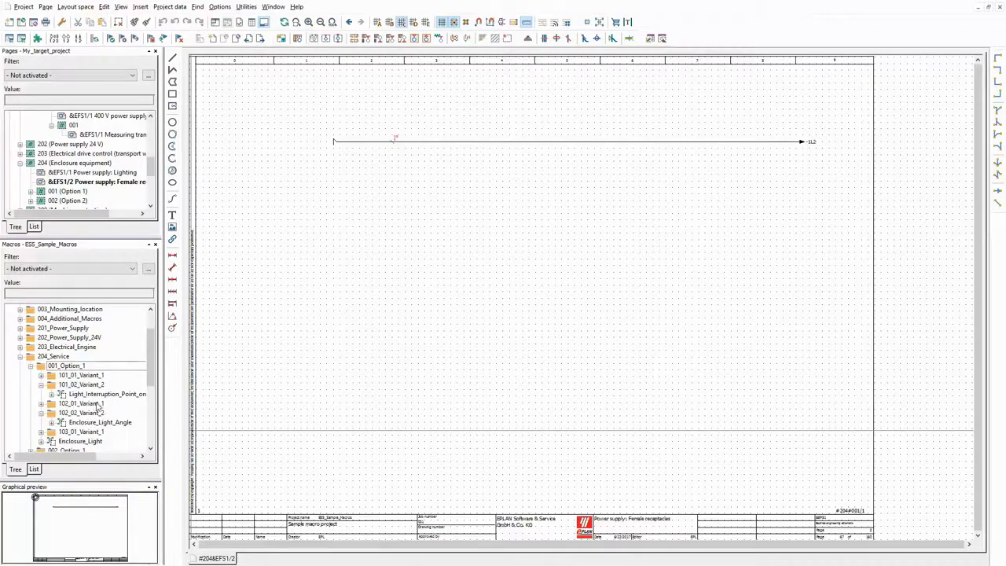
double_click(120, 395)
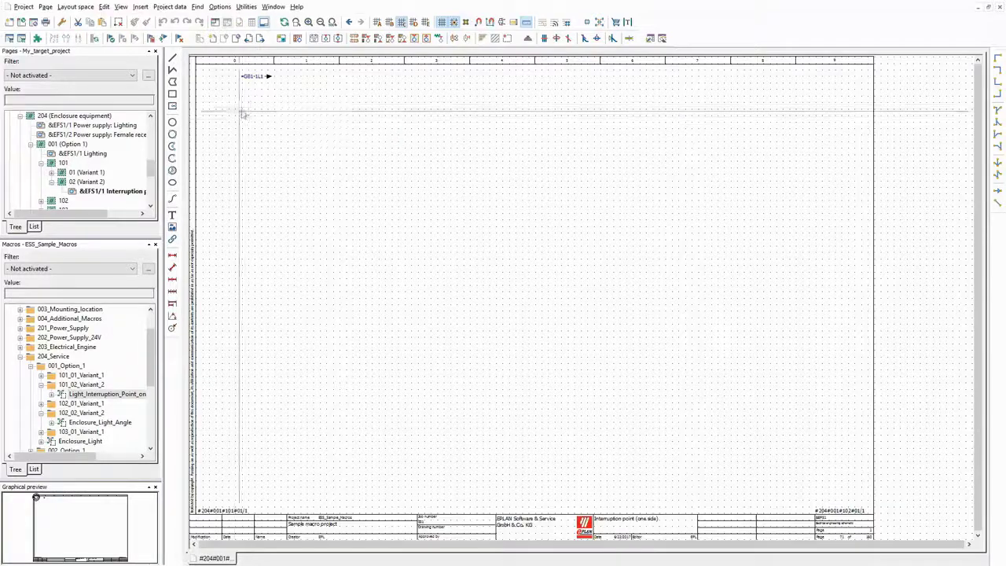
click(259, 90)
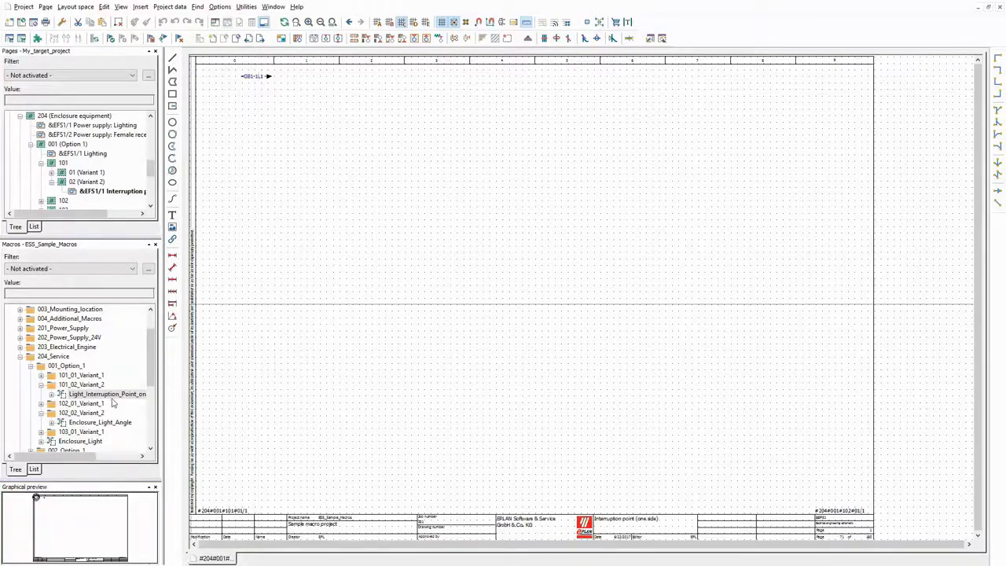
click(95, 424)
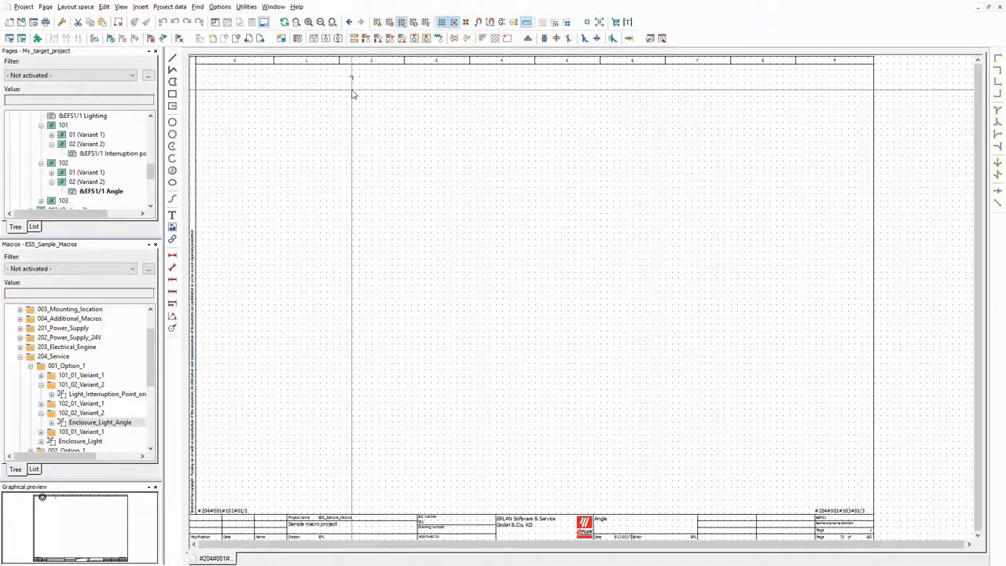
Step: Open the Enclosure_Light macro page and inspect the assignment and values of its Busbar placeholder object
click(75, 442)
double_click(94, 531)
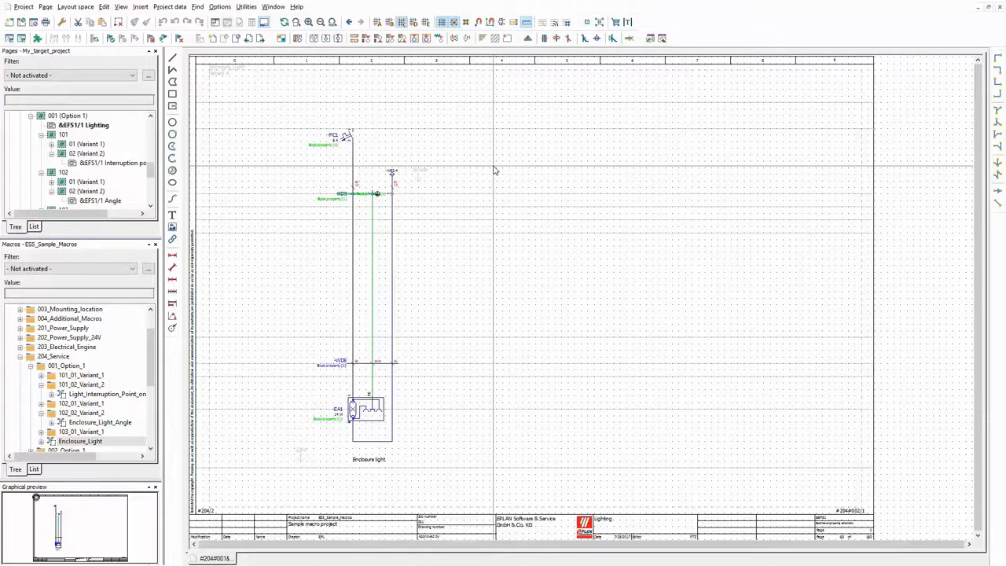
double_click(420, 173)
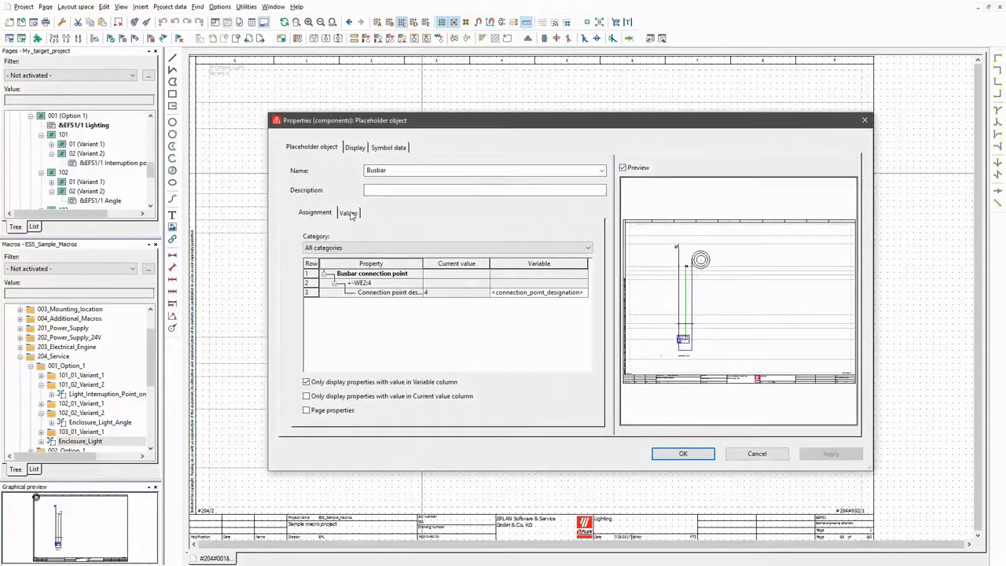
click(348, 213)
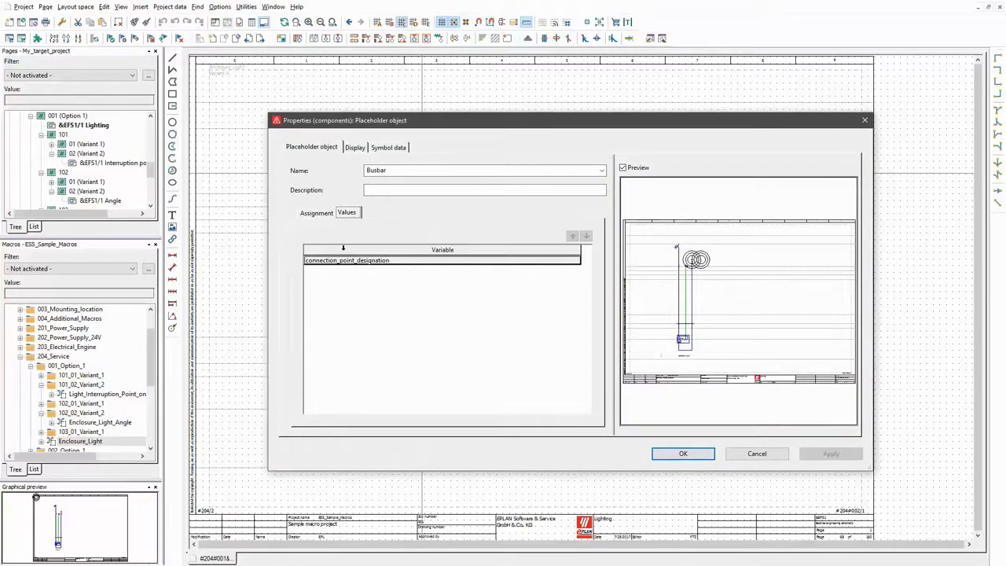
click(318, 213)
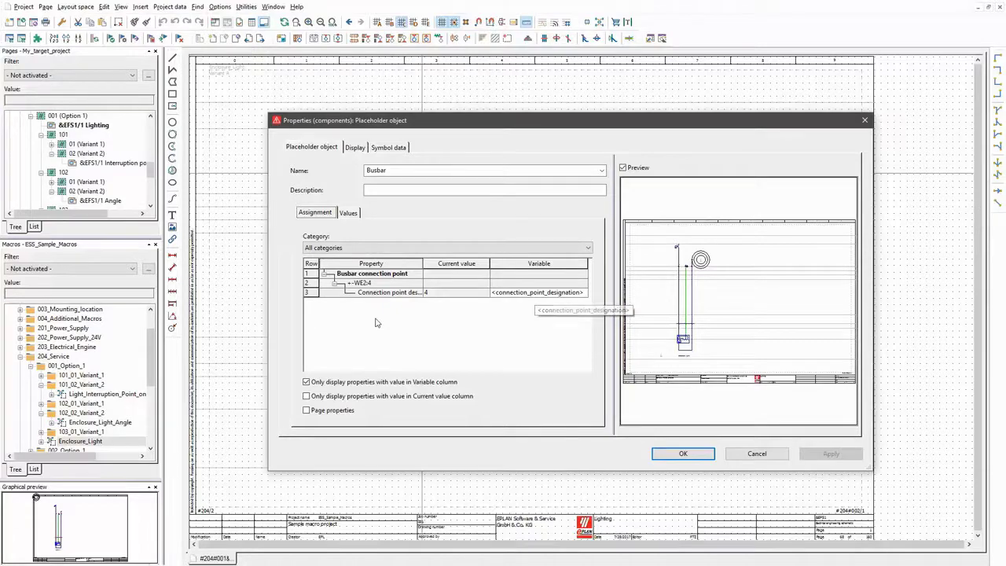
click(683, 454)
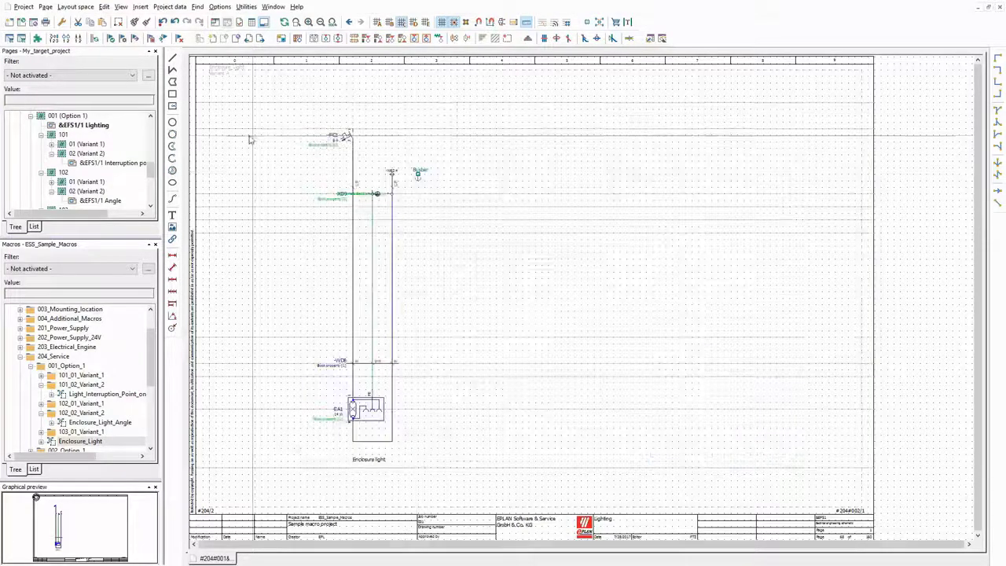
click(391, 174)
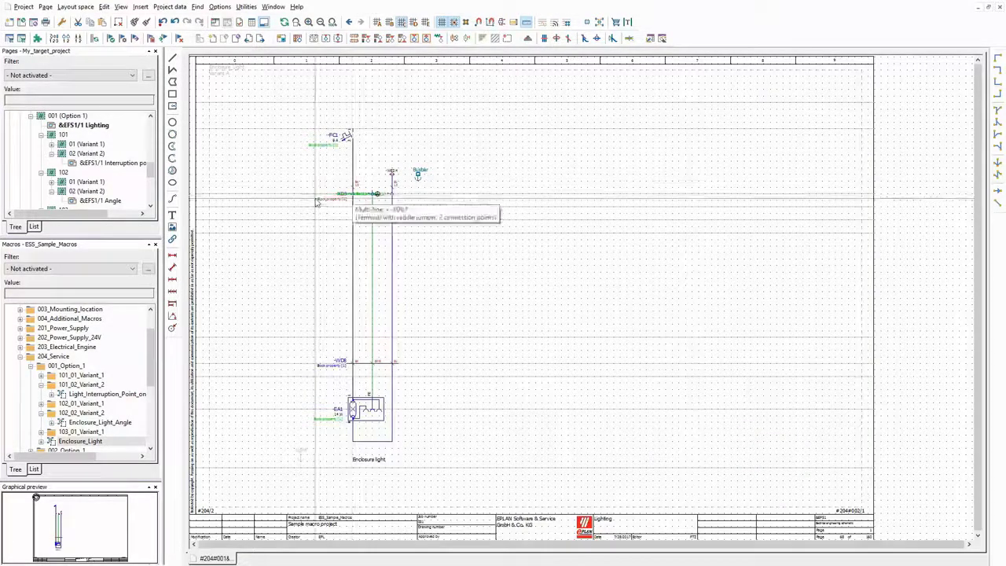
Step: Inspect the variable assignments and values of the Light placeholder object near the enclosure light, and close its properties
double_click(301, 458)
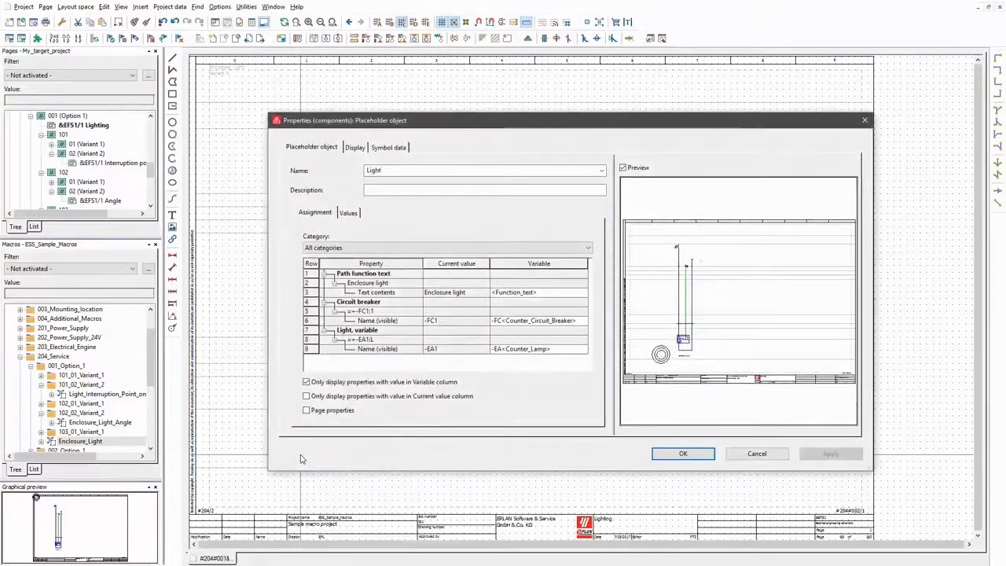
click(349, 213)
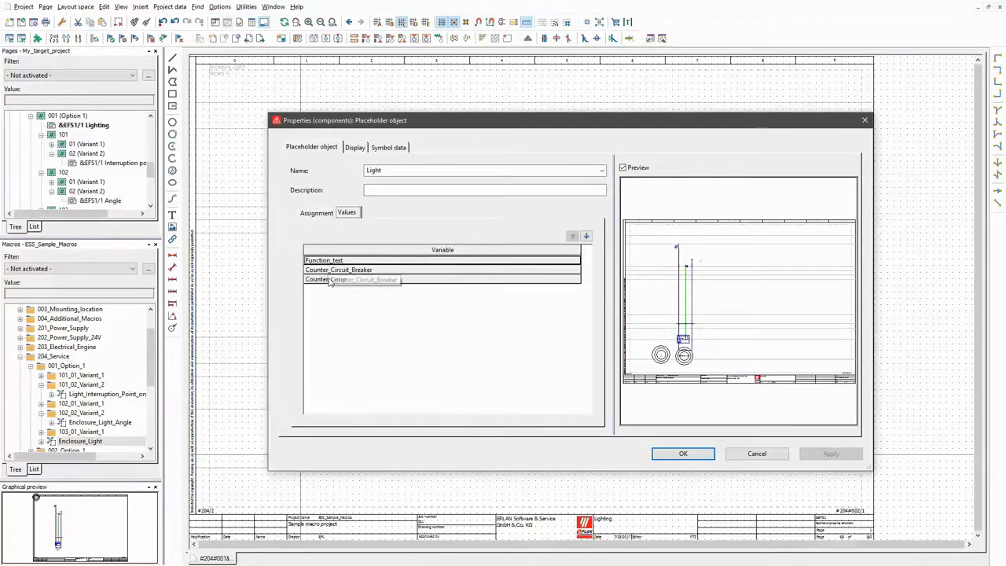
click(314, 214)
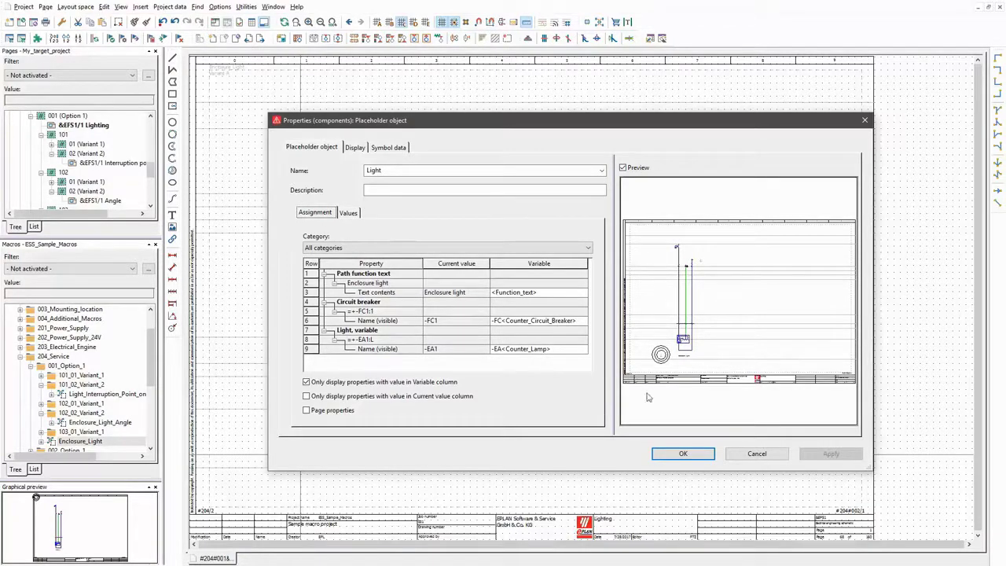
click(683, 454)
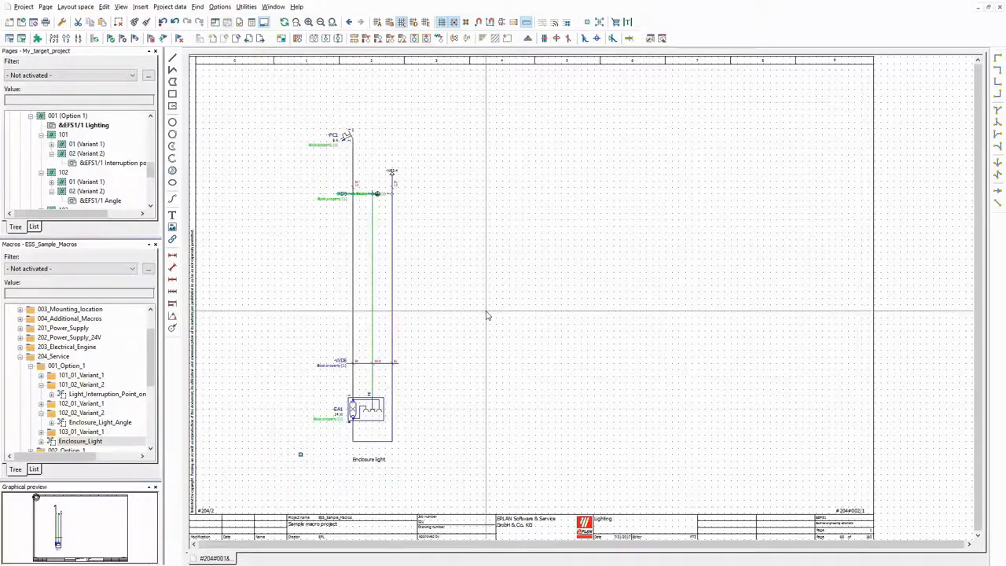
Step: View the Enclosure_Receptacle_Interruption_Point_one_end and enclosure receptacle angle macro pages in 204_Service, 002_Option_1
click(32, 366)
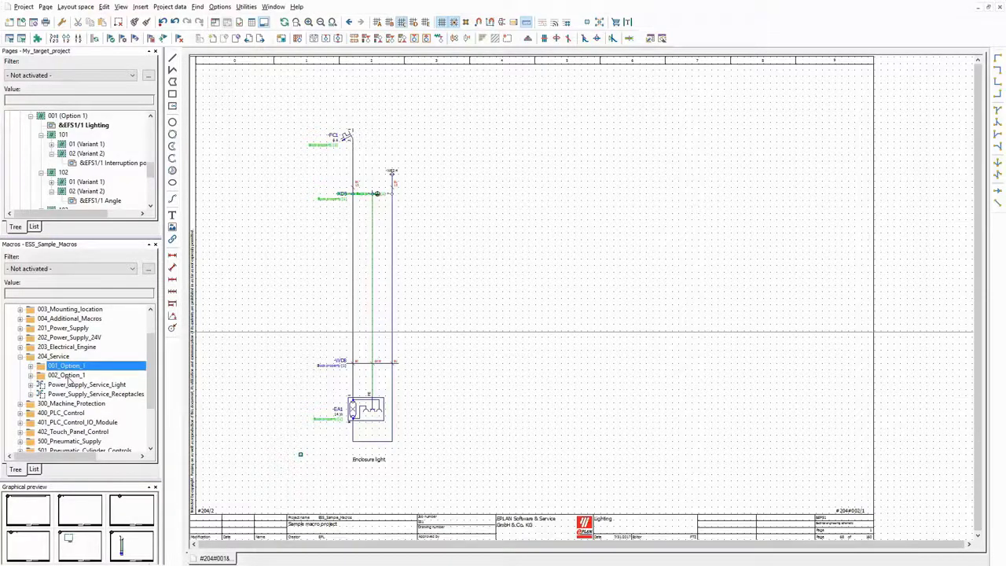
click(32, 376)
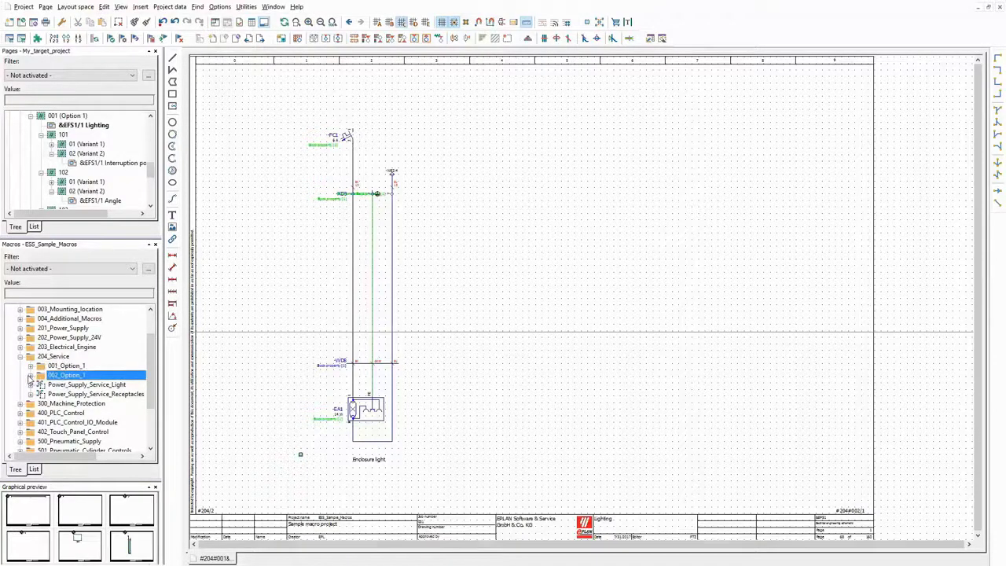
click(31, 376)
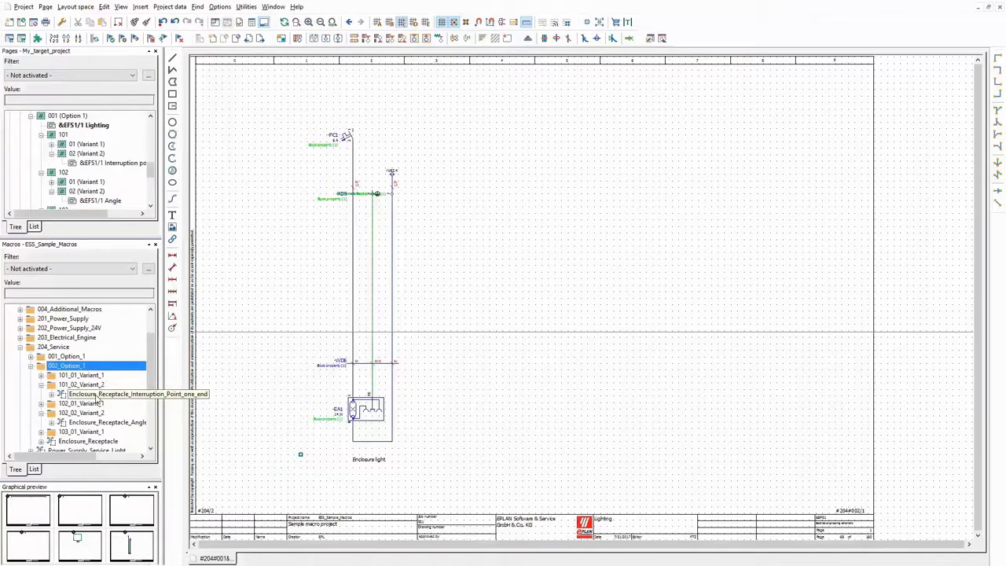
click(97, 397)
double_click(95, 518)
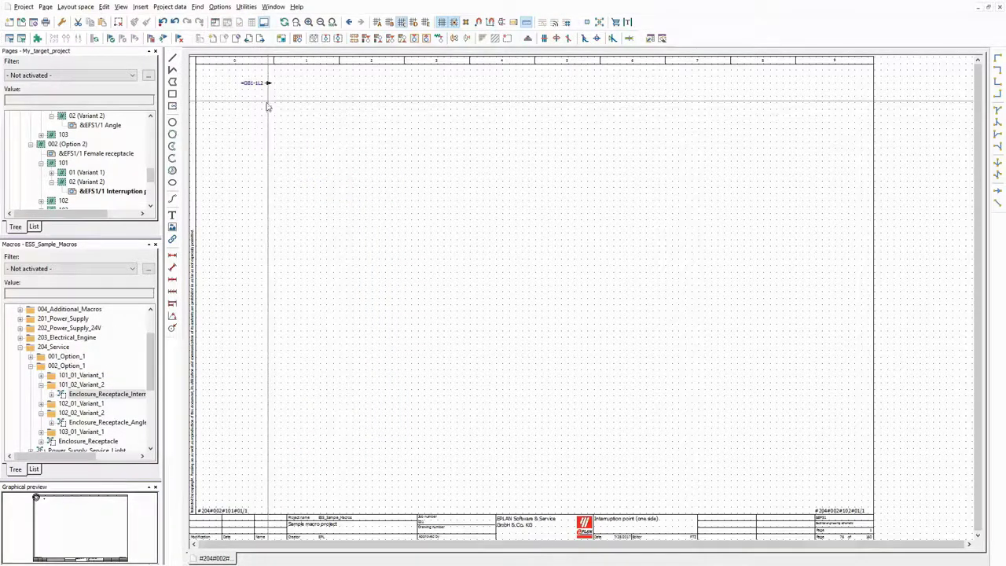
click(107, 422)
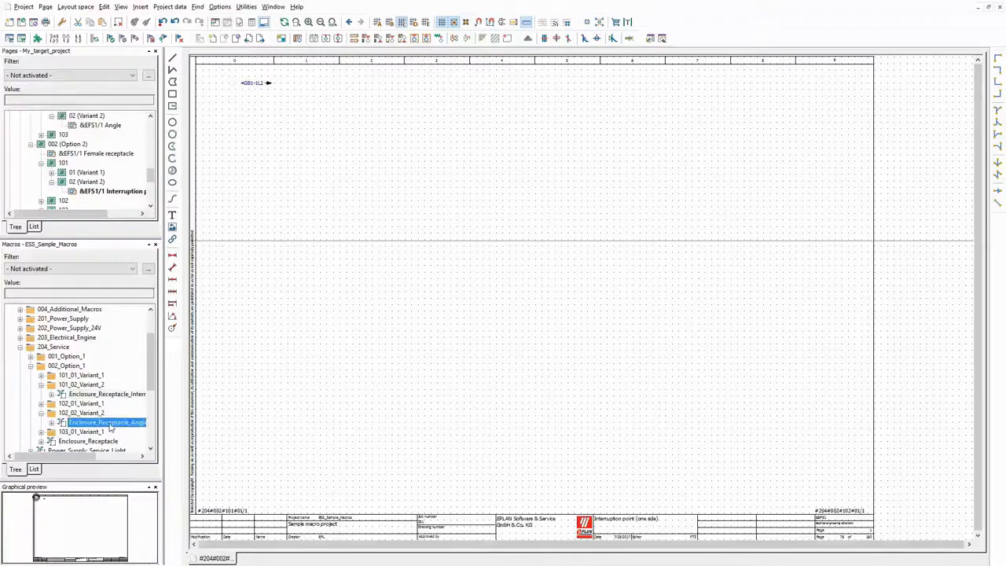
double_click(95, 515)
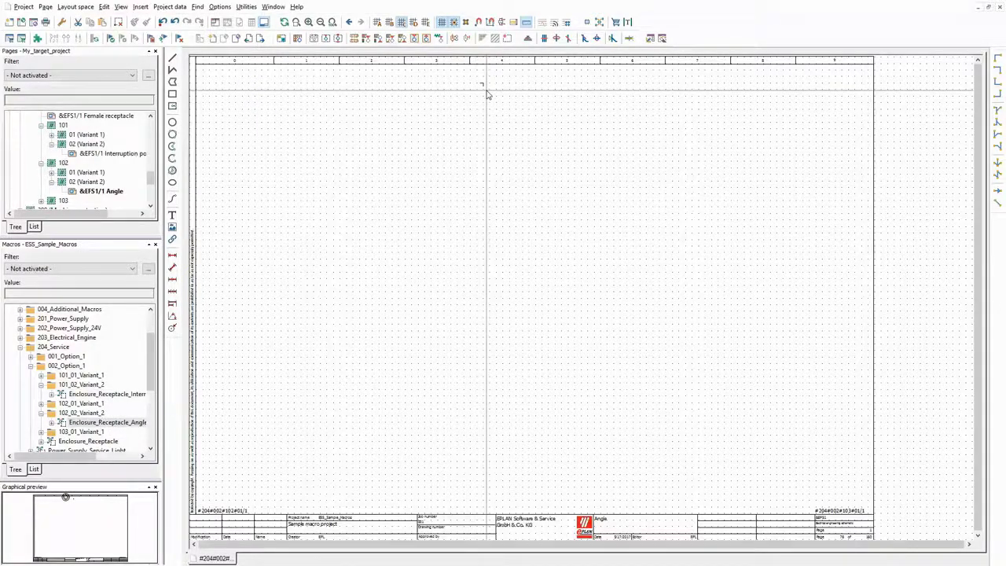
Step: Open the Enclosure_Receptacle macro page from the 002_Option_1 folder
click(81, 442)
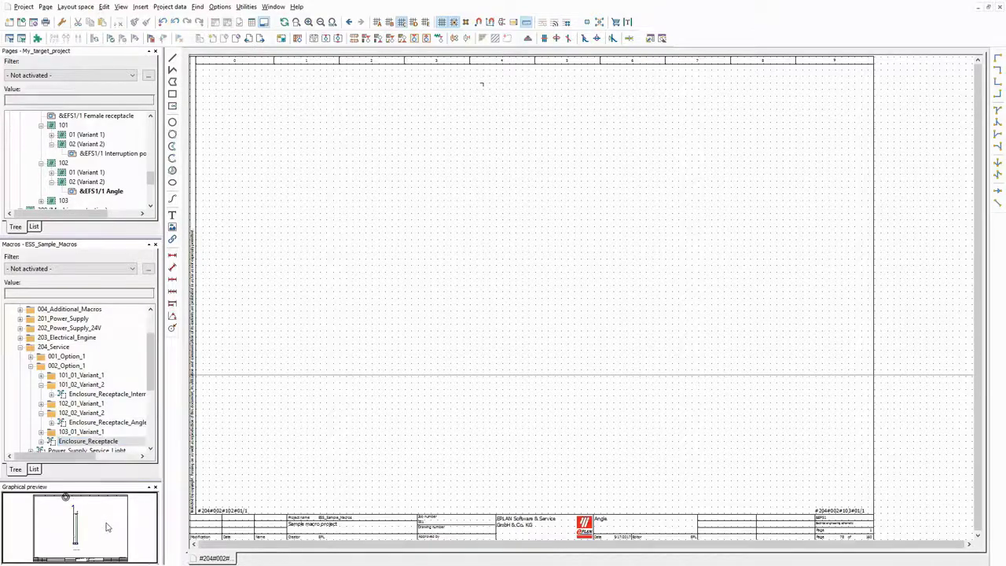
key(Page_Up)
key(Page_Up)
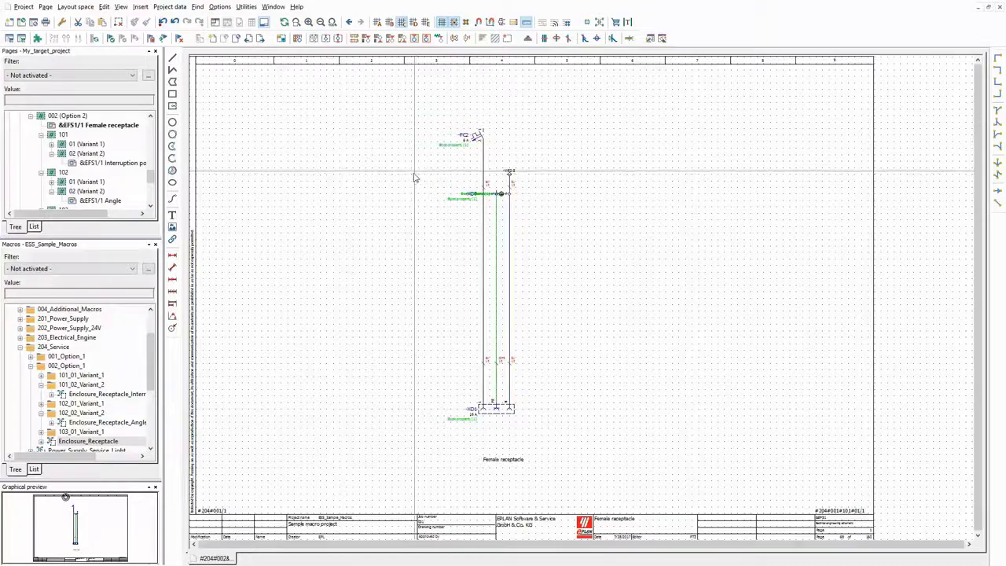
Step: Collapse the 204_Service folder and the ESS_Sample_Macros project, and open the Power supply 400V page of My_target_project
click(20, 348)
scroll(98, 165, up, 10)
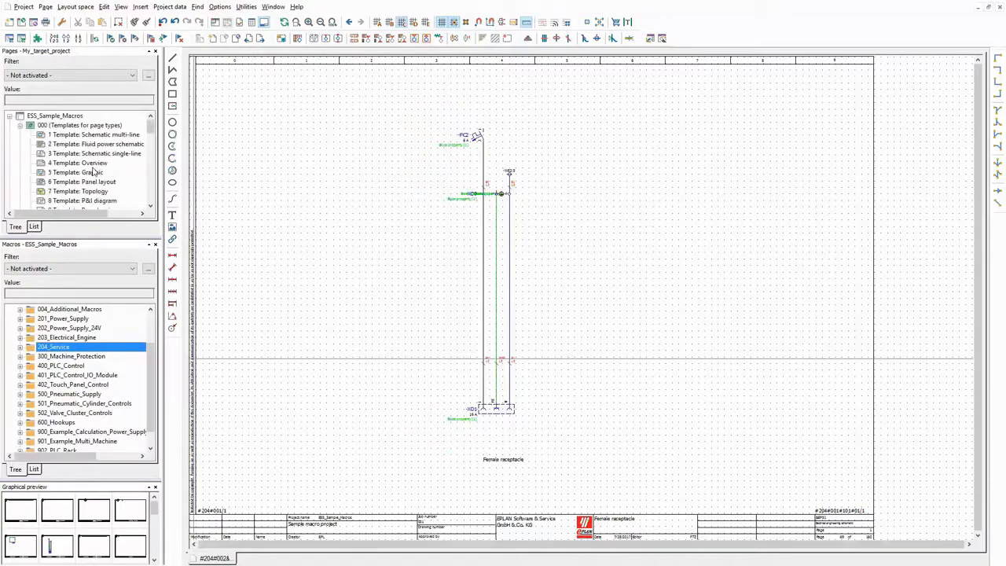
click(10, 116)
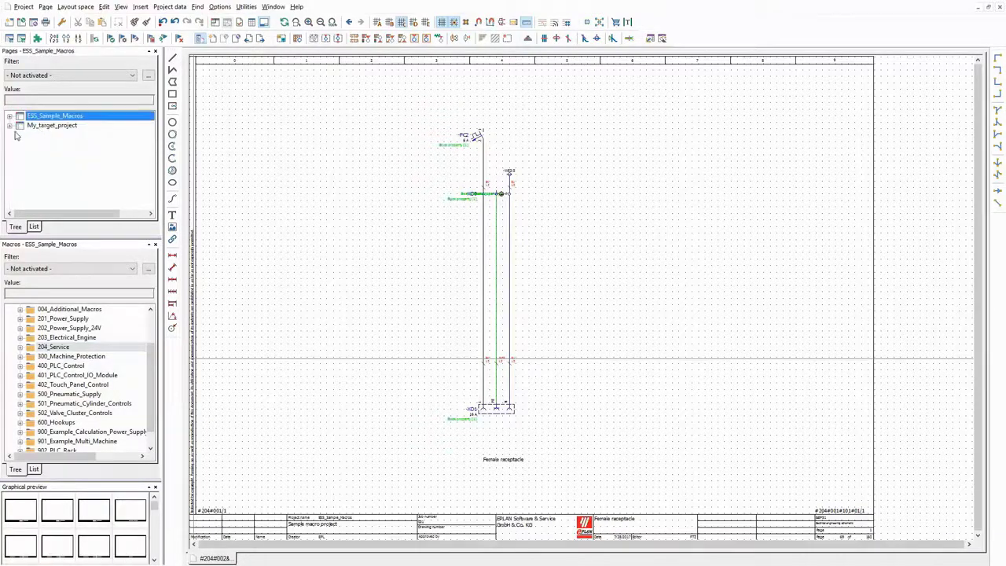
click(9, 126)
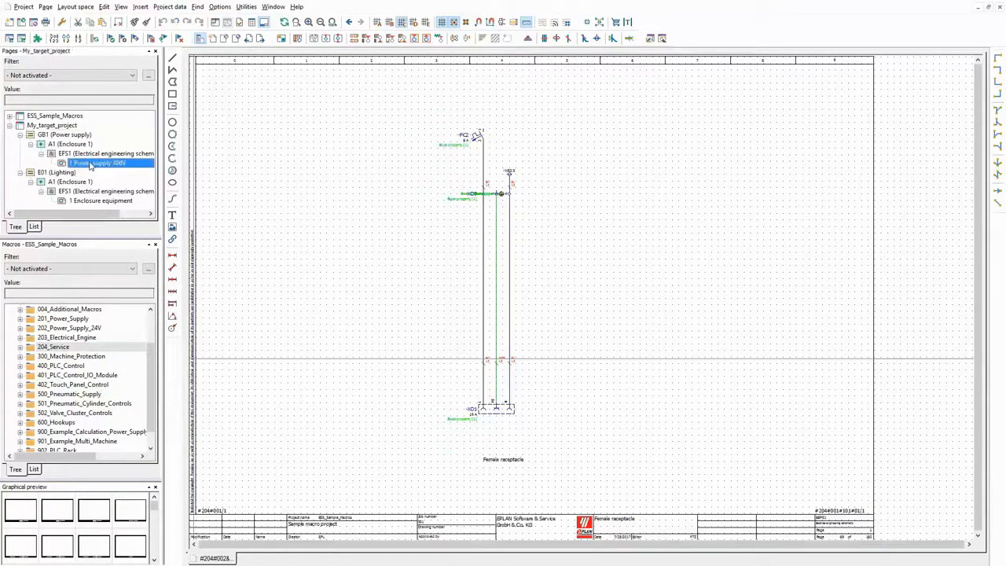
double_click(91, 163)
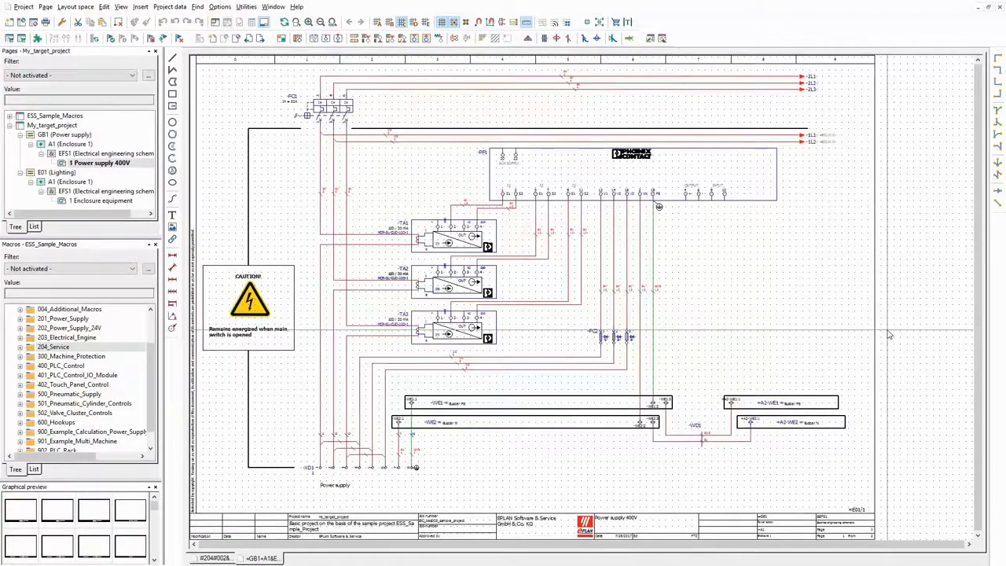
Step: Examine the 1L1 and 1L2 interruption points on the Power supply 400V page and jump to the counterpiece of 1L1
drag(811, 158, 848, 251)
drag(850, 130, 864, 168)
right_click(812, 138)
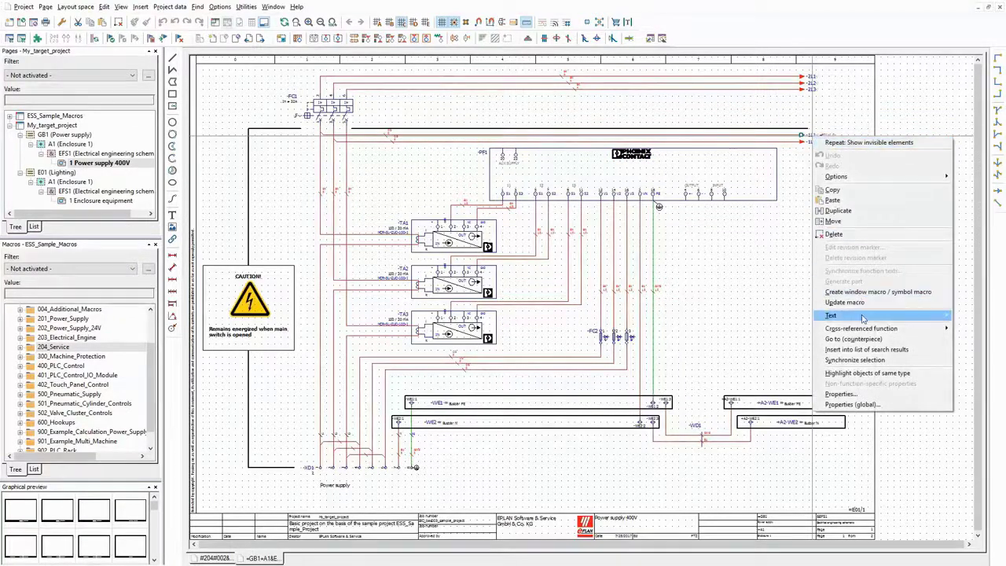
click(863, 338)
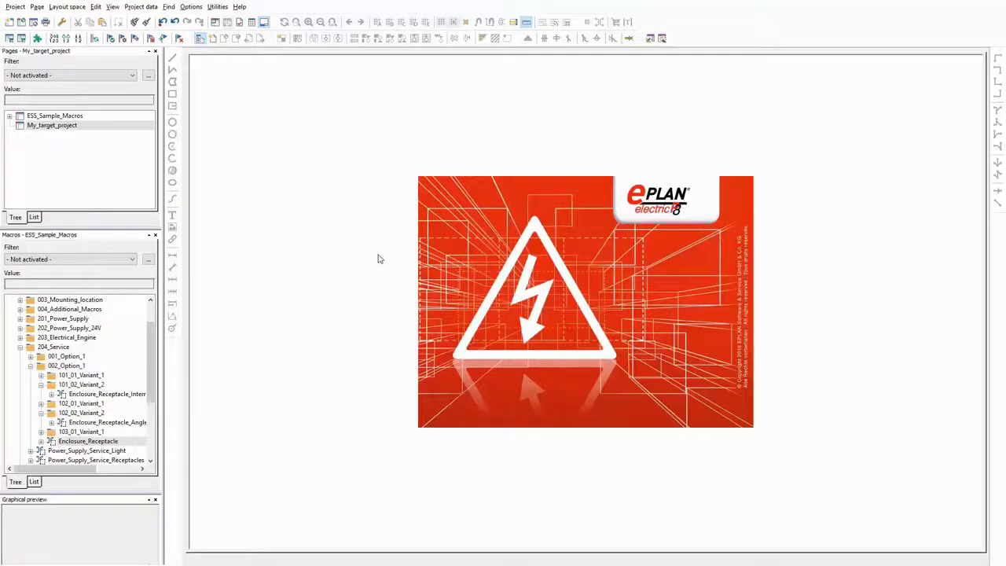
Step: Launch the Cogineer Designer and open the #904 Demo power supply 400V macro-typical
click(217, 7)
mouse_move(259, 266)
click(366, 266)
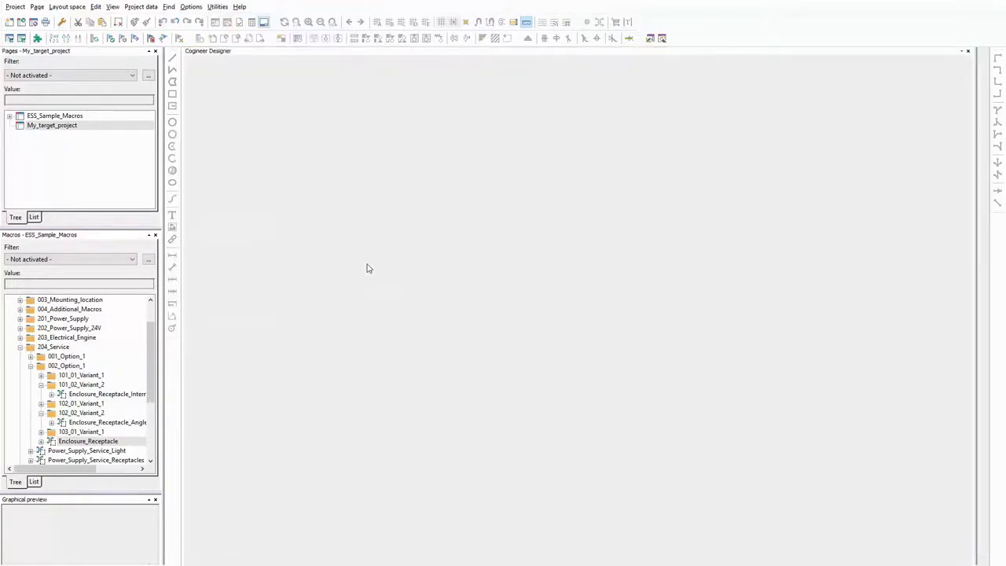
click(226, 85)
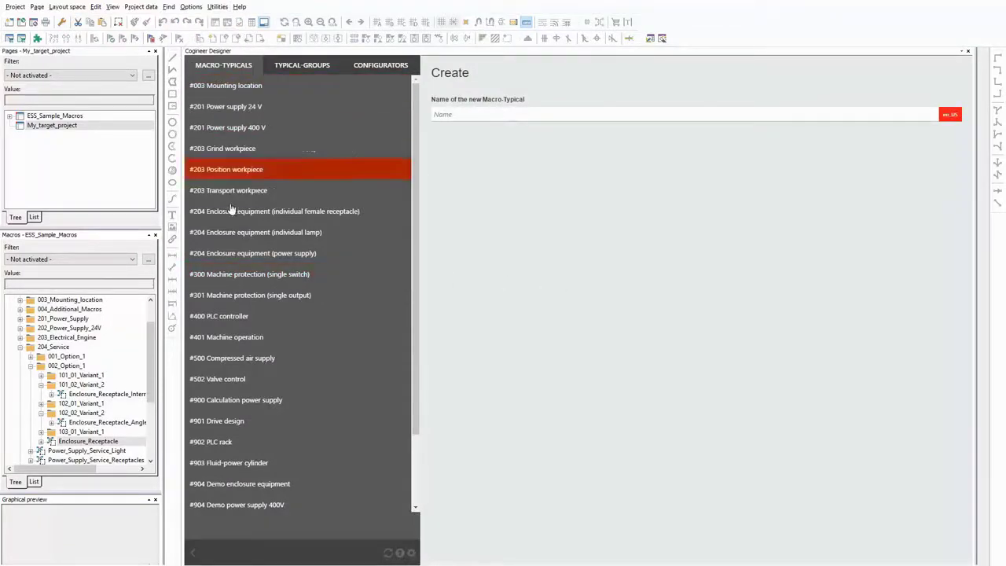
scroll(224, 181, down, 2)
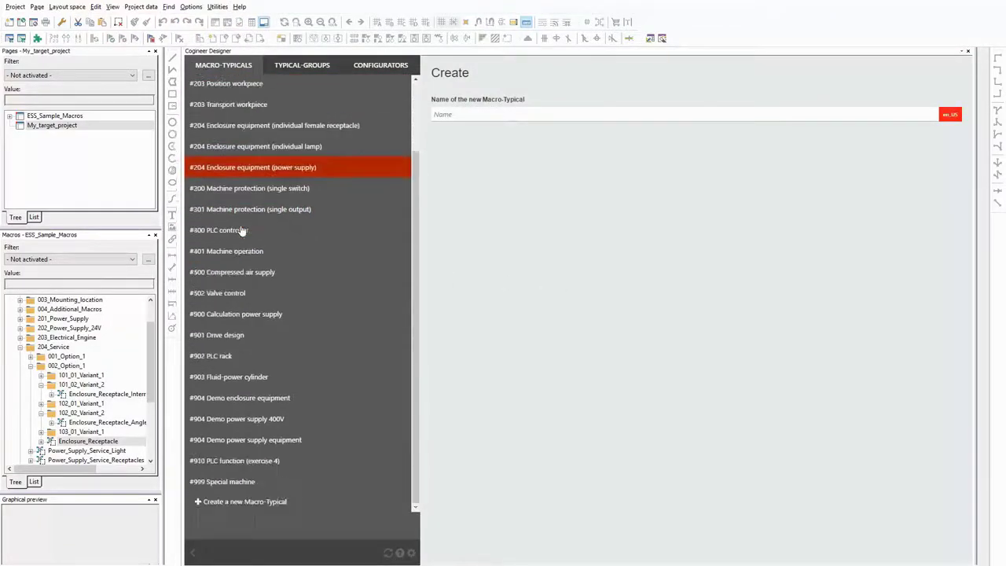
click(240, 422)
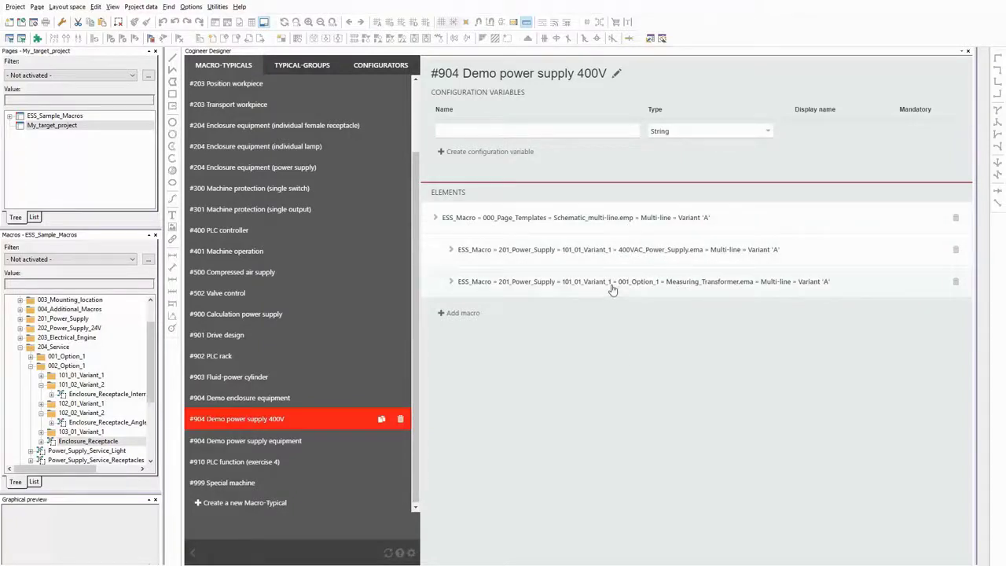
Step: Inspect the activation, structure and variable settings of the Schematic_multi-line.emp and 400VAC_Power_Supply.ema elements
click(603, 220)
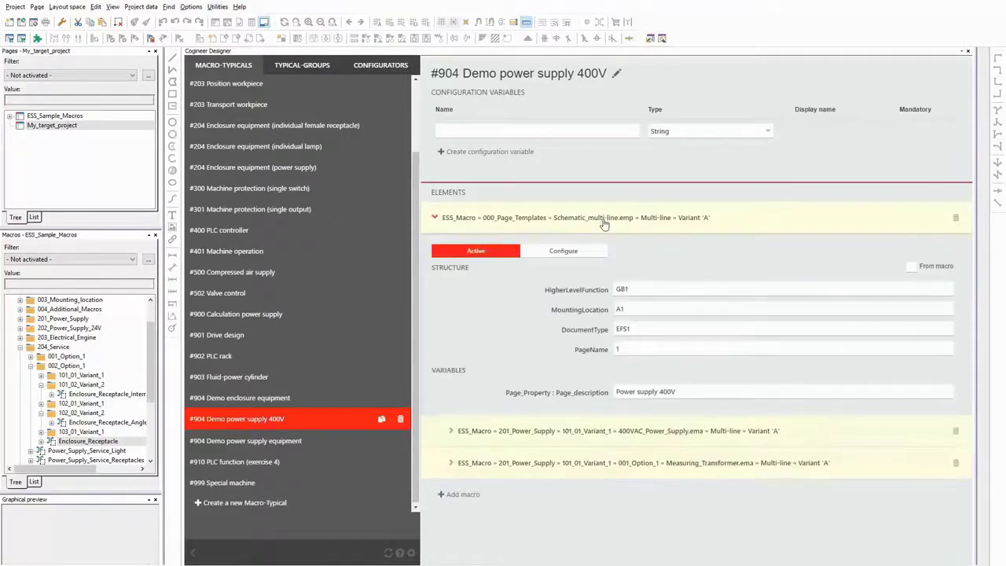
click(492, 258)
click(594, 219)
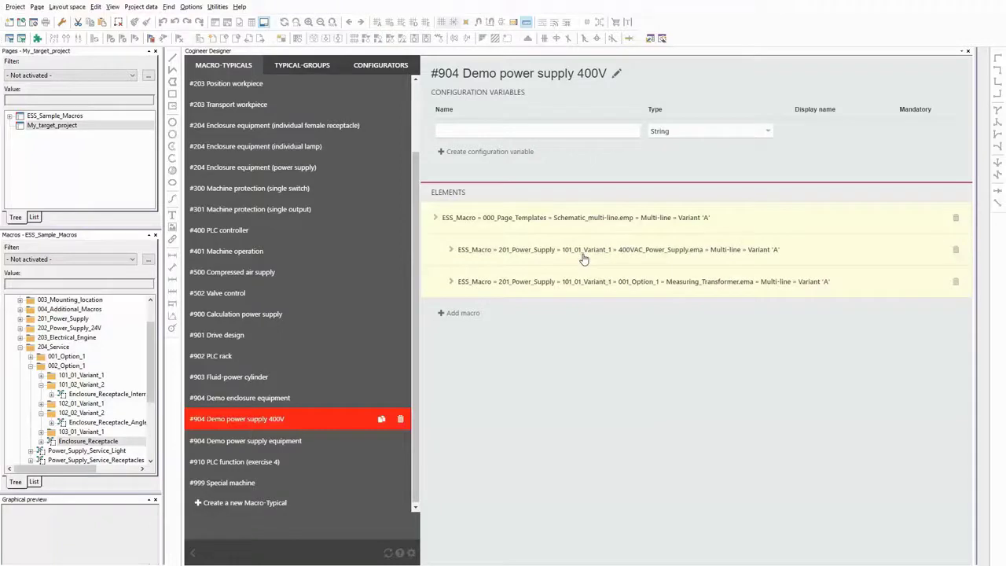
click(585, 252)
click(485, 289)
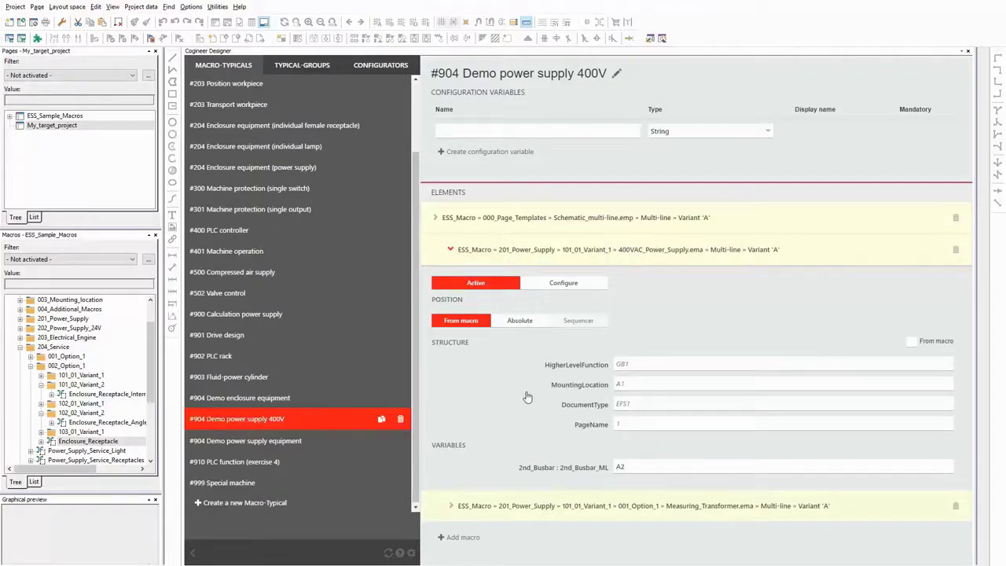
click(639, 251)
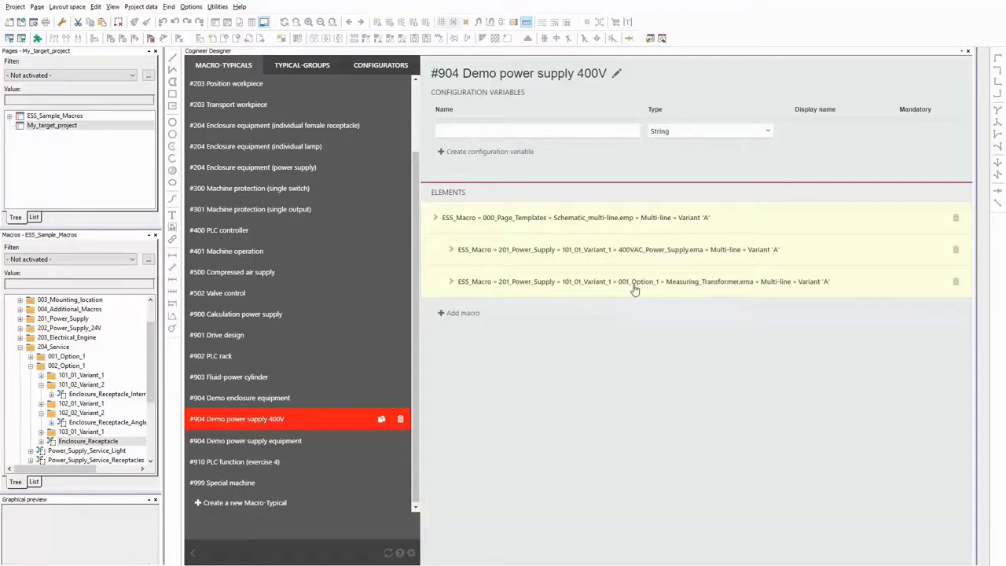
Step: Set the Measuring_Transformer.ema element to Configure and begin its activation formula with "="
click(635, 286)
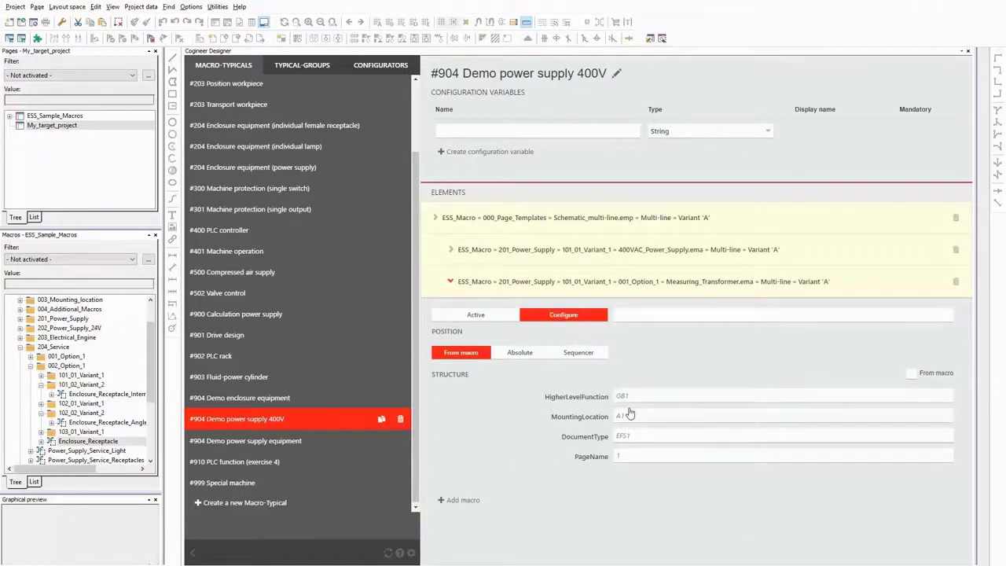
click(637, 314)
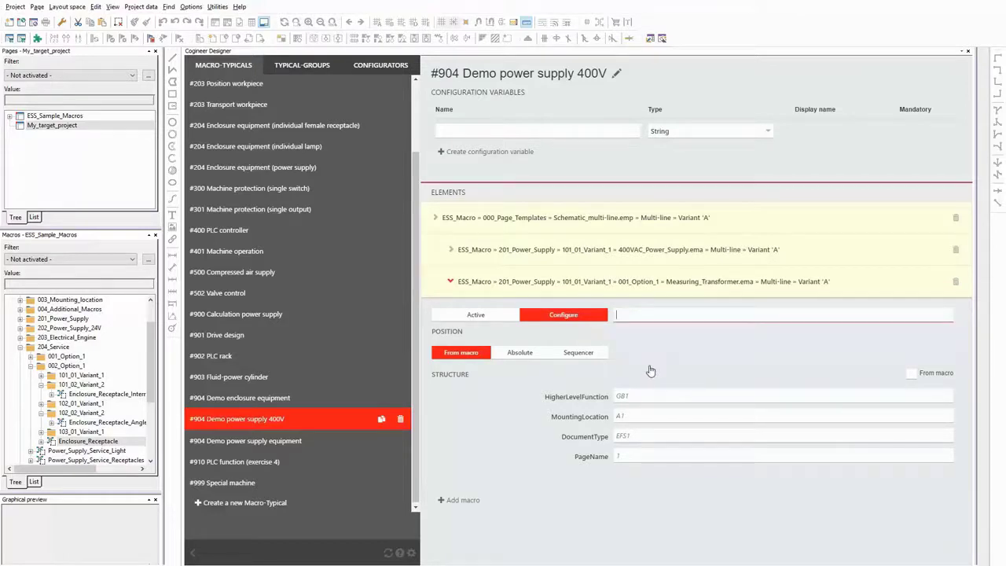
text(=)
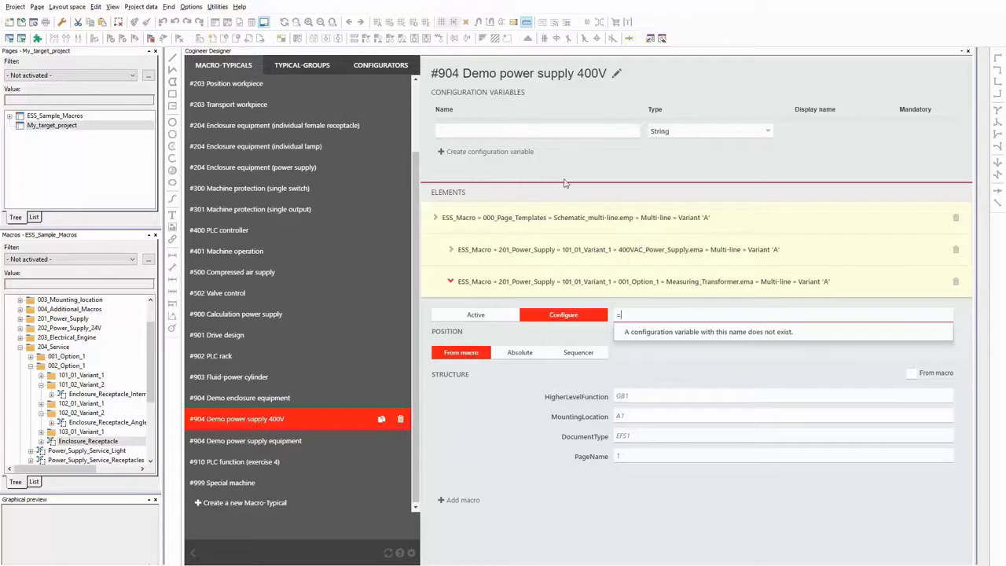
Step: Create a Boolean configuration variable named OP_measuring_transducer
click(502, 129)
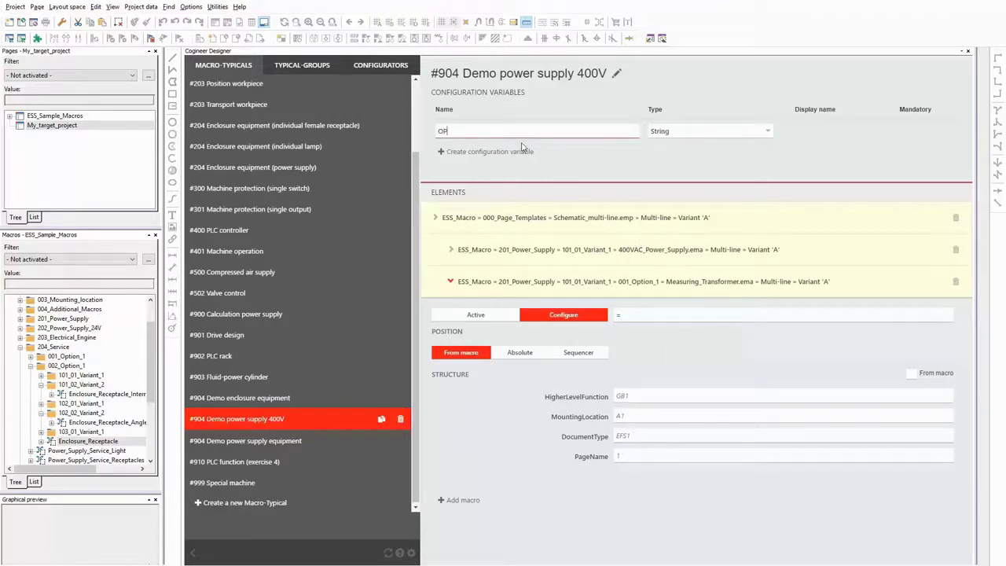
text(OP_measuring_transducer)
click(694, 130)
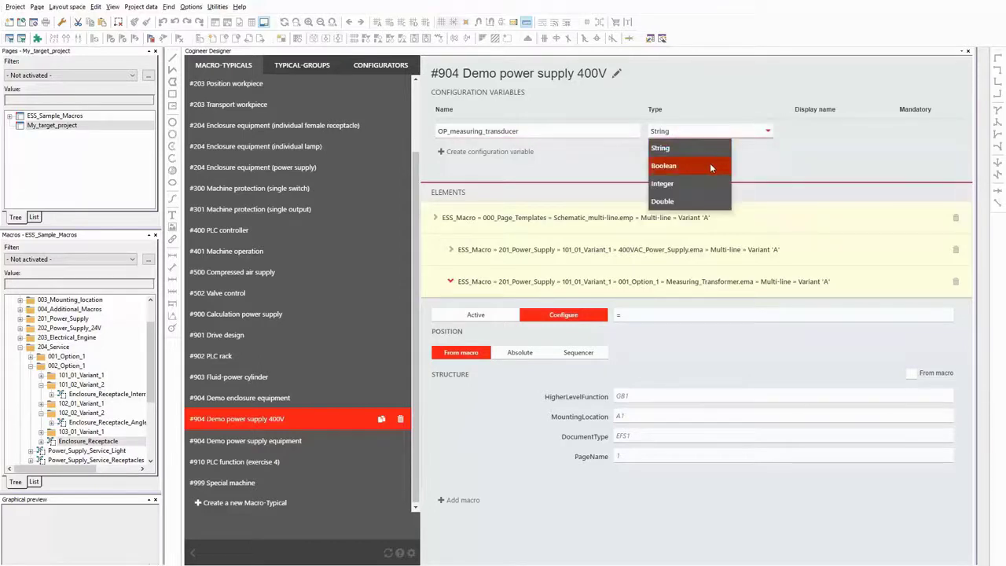
click(710, 166)
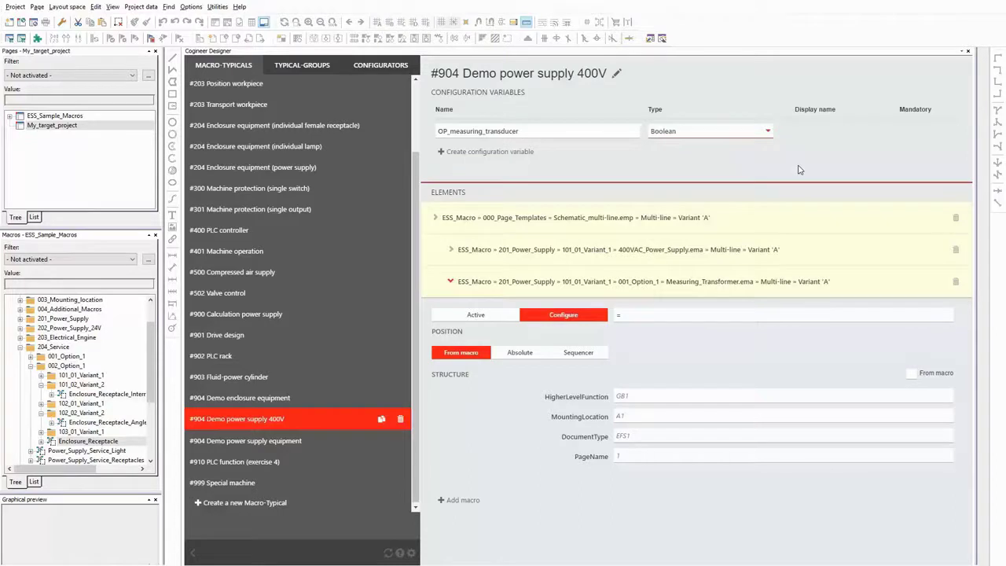
click(523, 154)
Step: Give the OP_measuring_transducer variable the display name "Measuring transducer" and make it mandatory
click(706, 135)
text(Measuring transducer)
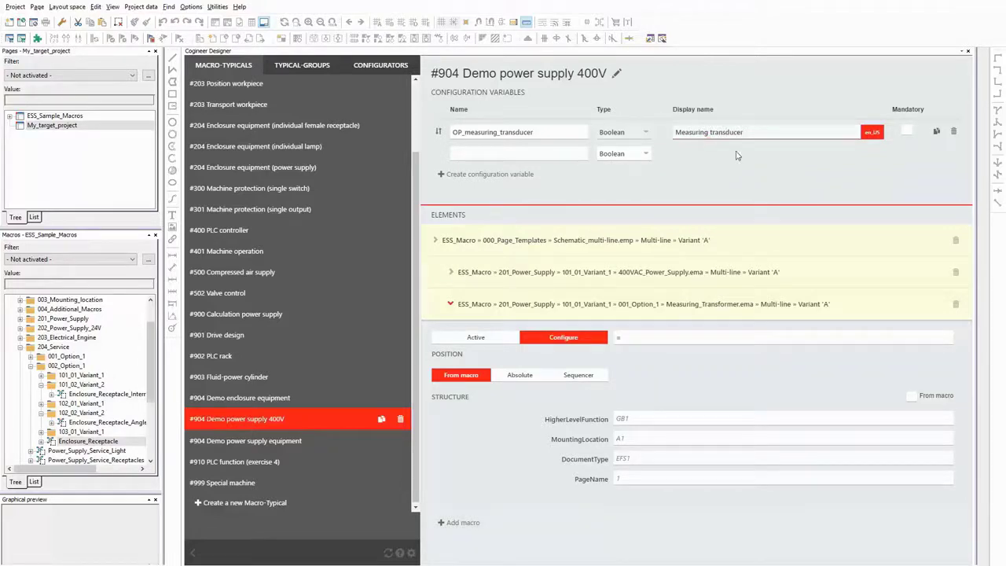
click(907, 133)
Step: Complete the Measuring_Transformer.ema activation formula as =OP_measuring_transducer
click(630, 335)
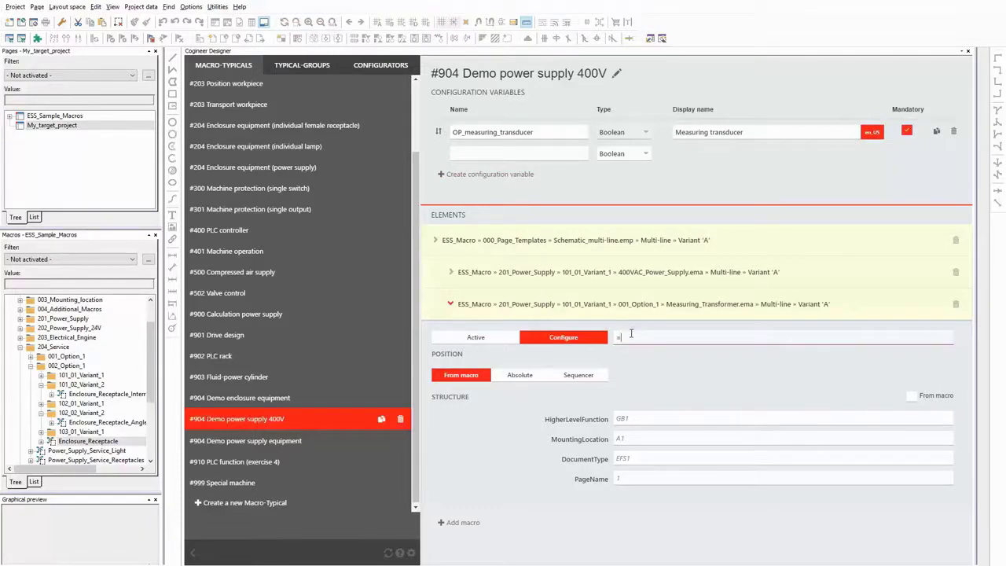
text(=)
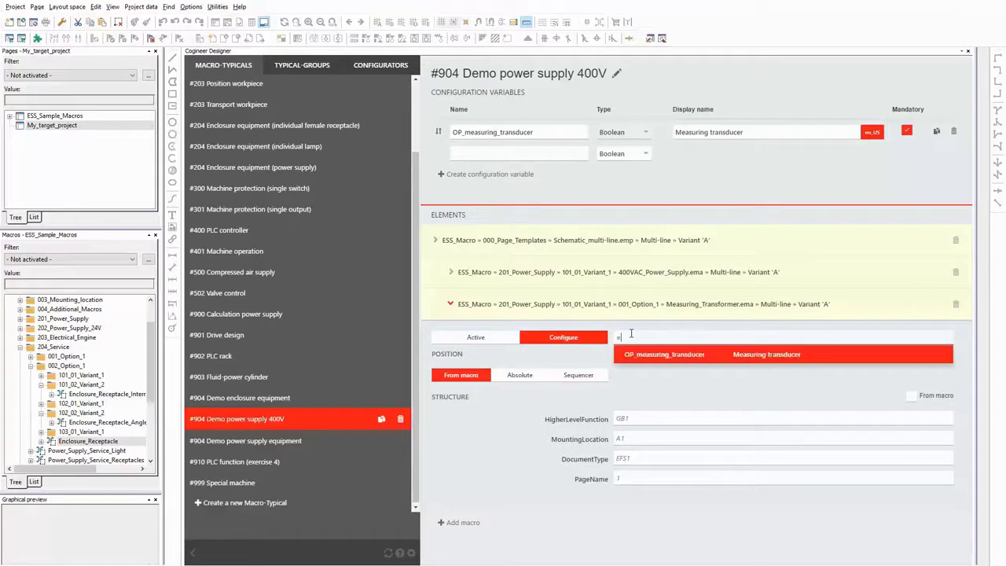
key(Return)
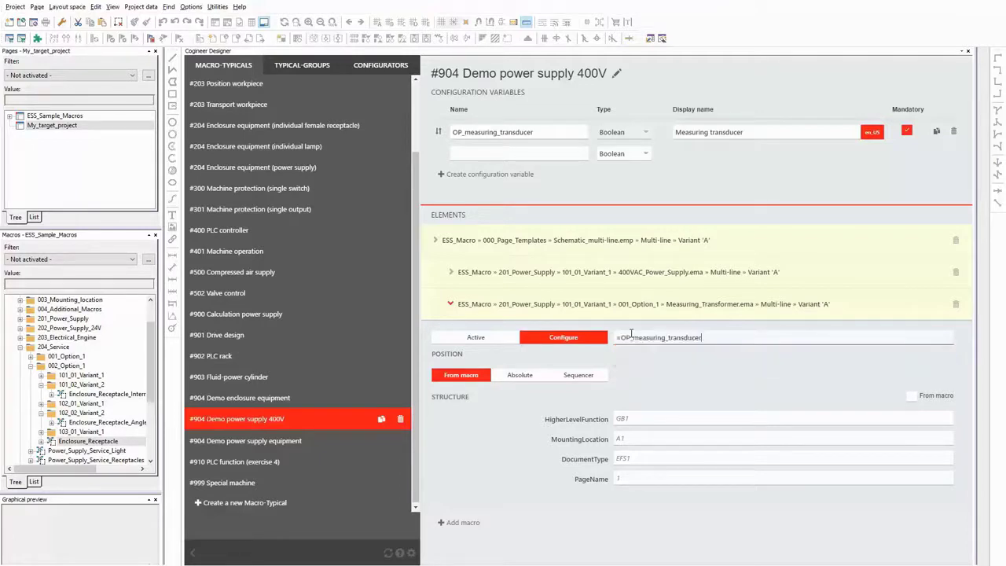
click(716, 394)
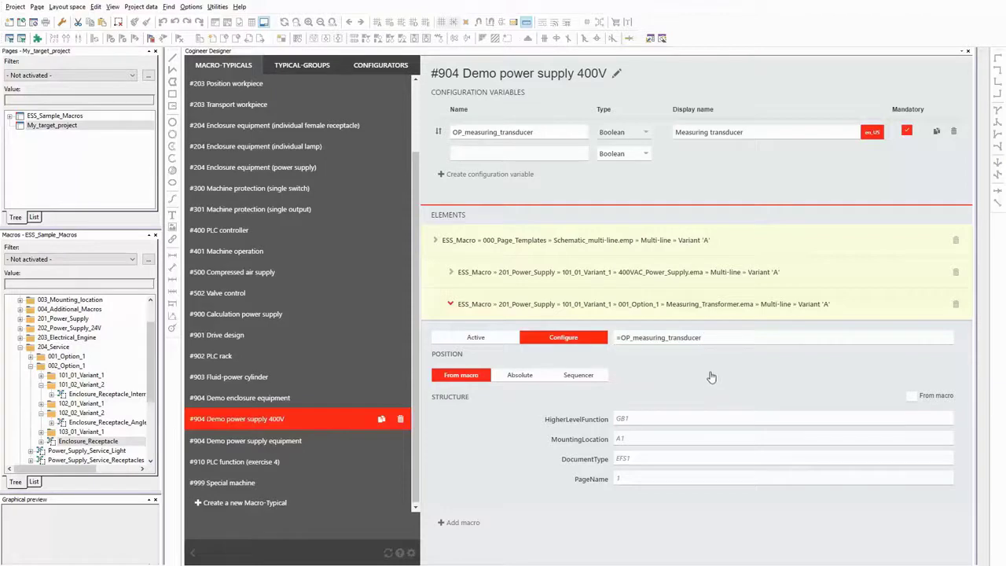
Step: In the #904 Demo power supply equipment macro-typical, set Schematic_multi-line.emp to Configure and create the String variable OP_equipment
click(234, 442)
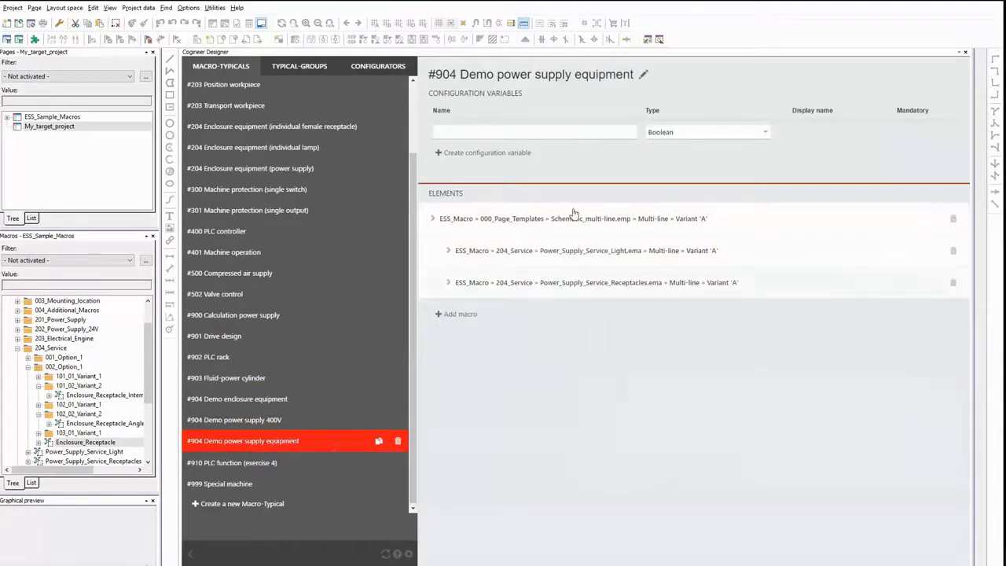
click(621, 220)
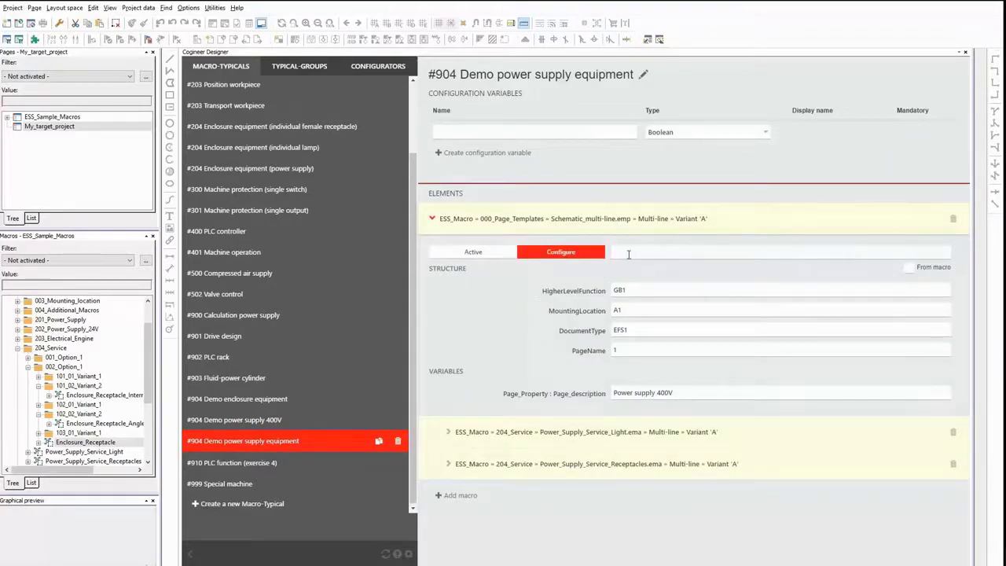
click(555, 132)
text(OP_equipment)
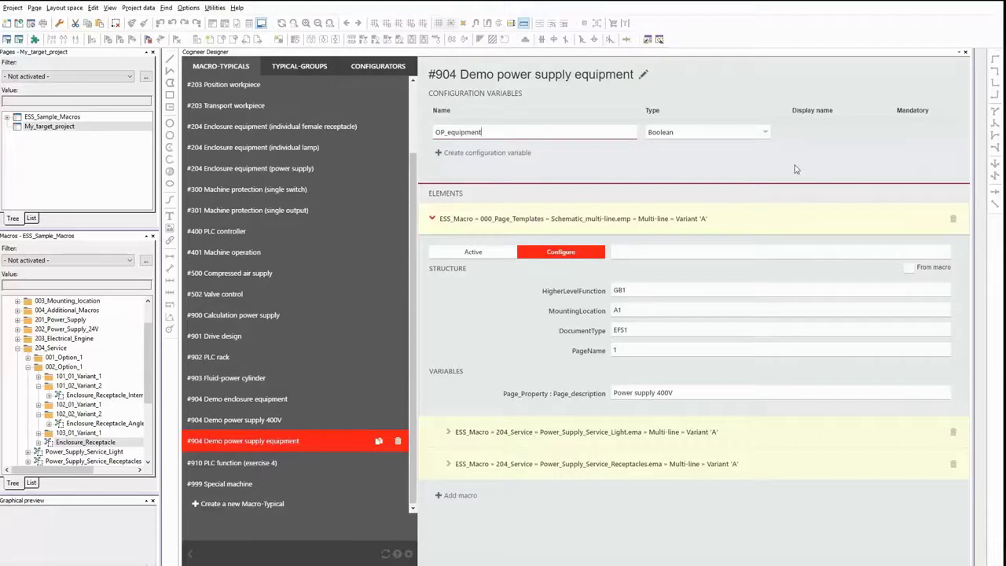
click(767, 135)
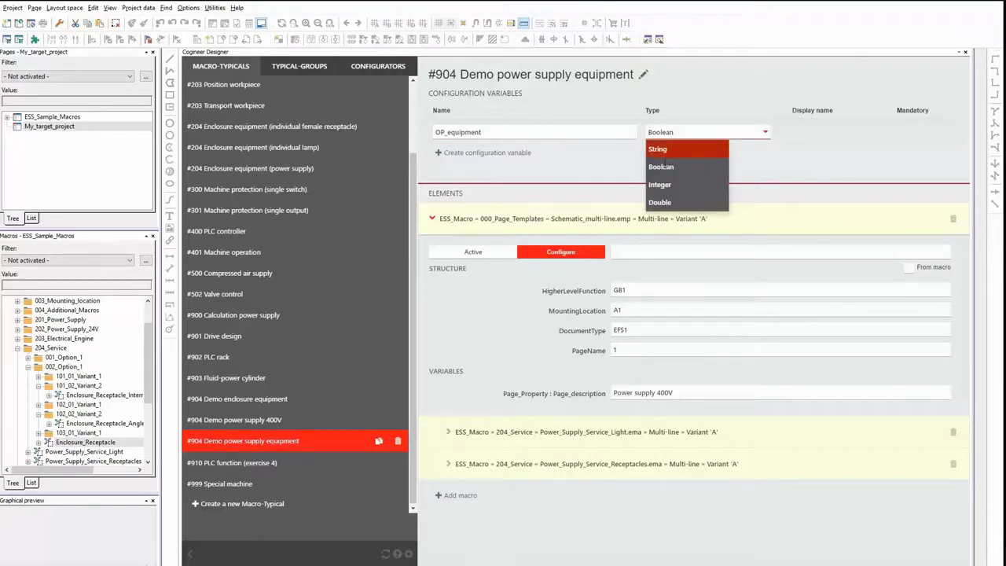
click(663, 149)
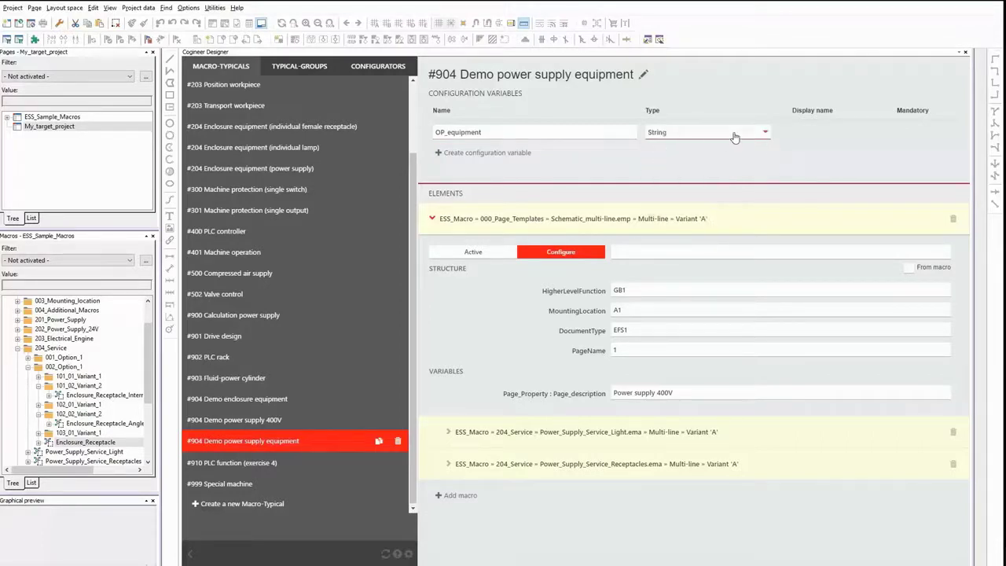
click(519, 153)
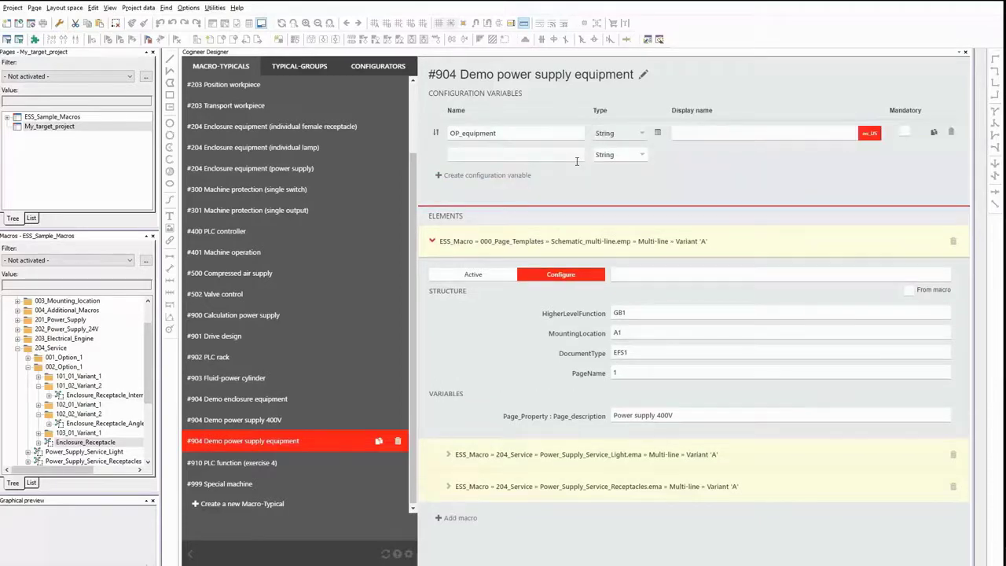
Step: Give the OP_equipment variable the display name "Enclosure equipment" and make it mandatory
click(741, 133)
text(Enclosure)
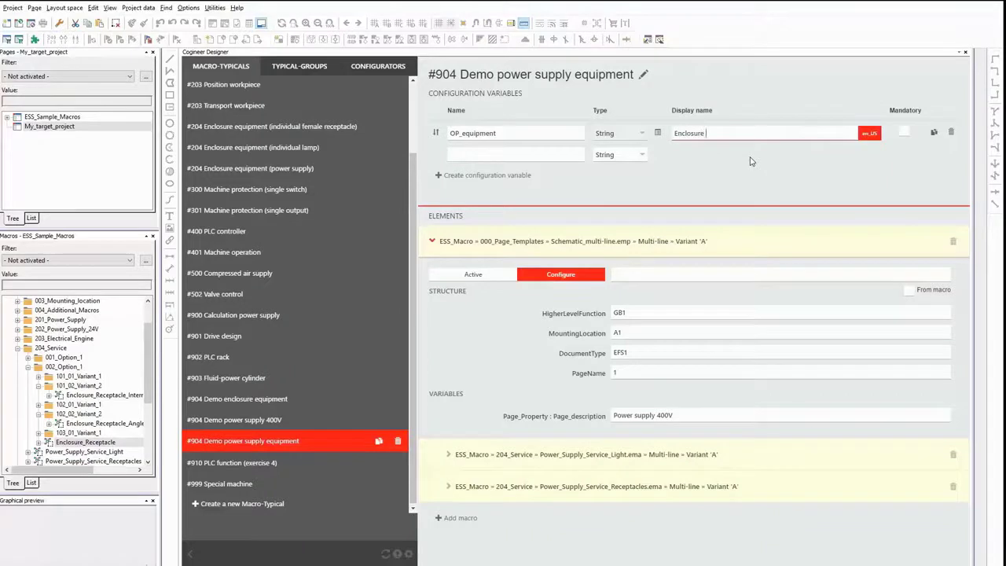
text( equipment)
click(903, 132)
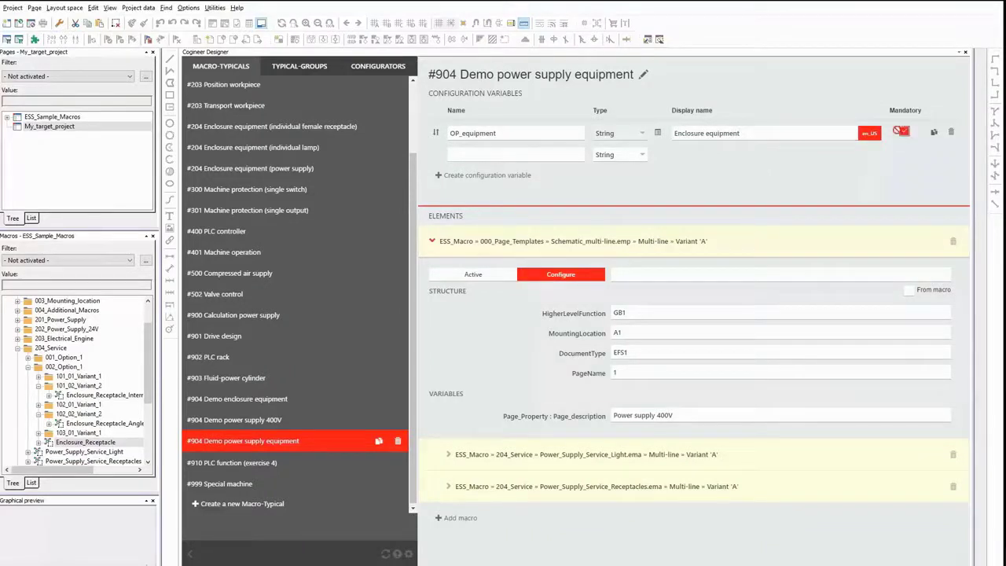
Step: Define the value list of the OP_equipment variable with the entries Light, Receptacle, Both and None
click(659, 134)
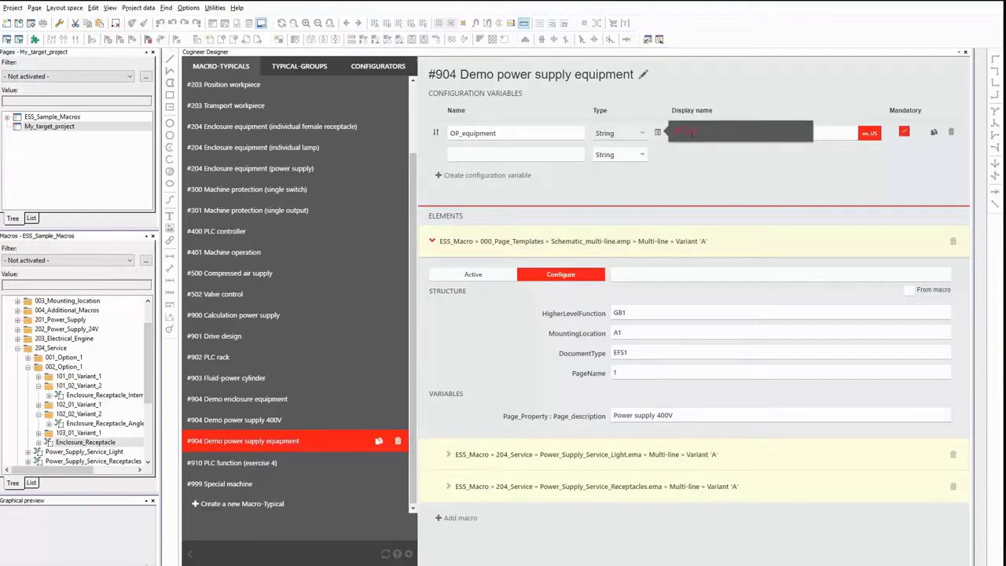
text(L)
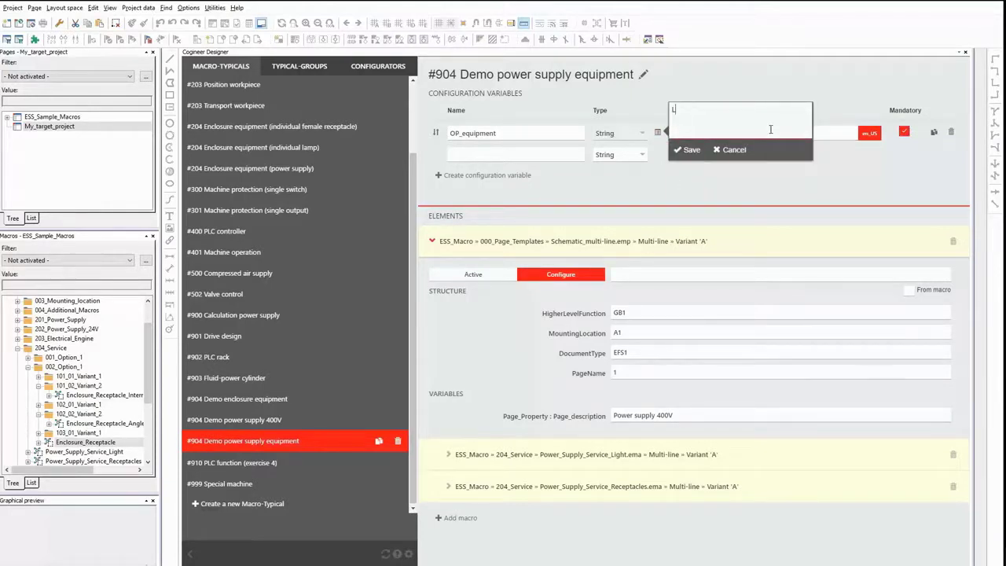
text(ight )
text(Receptacle)
key(Return)
text(Both)
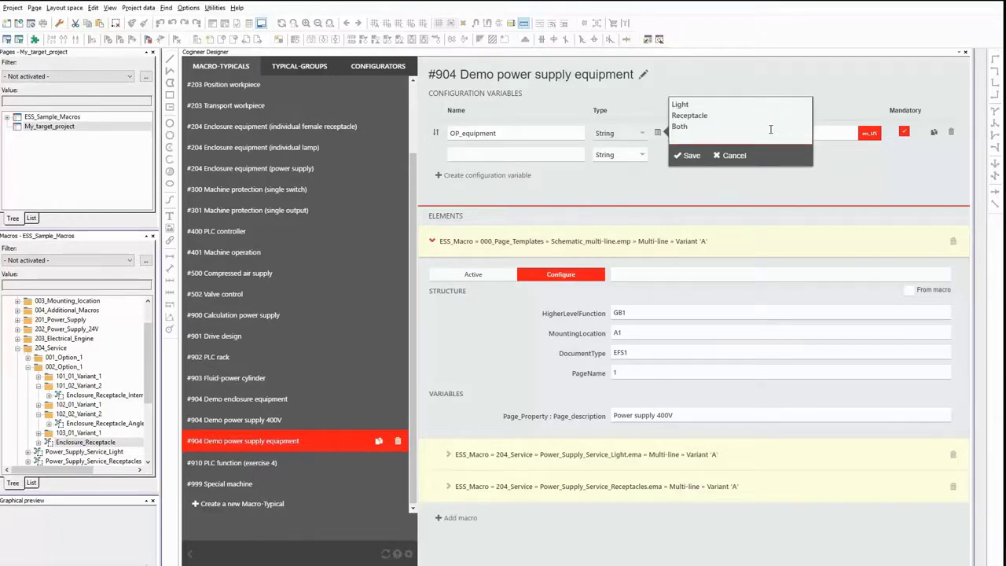
key(Return)
text(None)
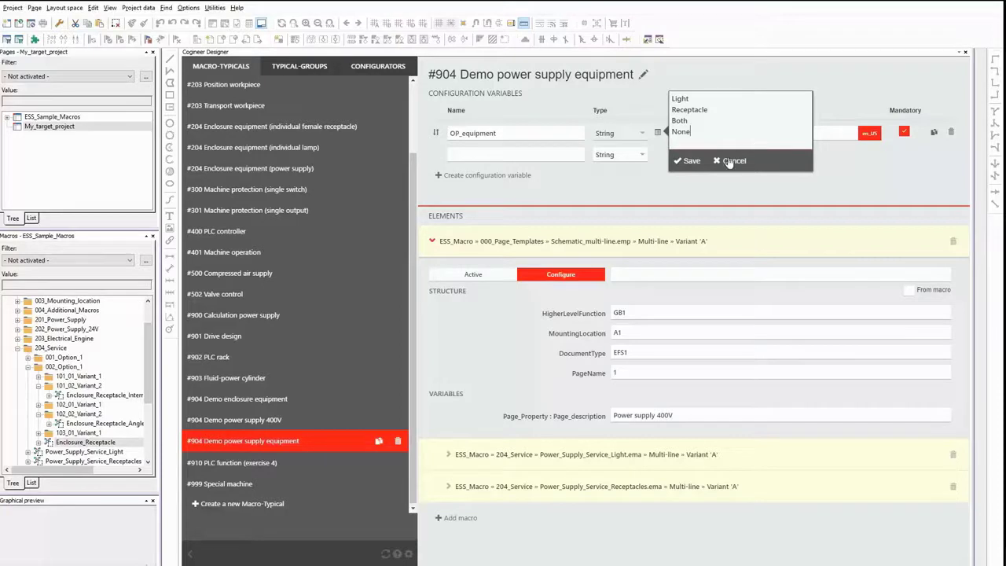
click(692, 161)
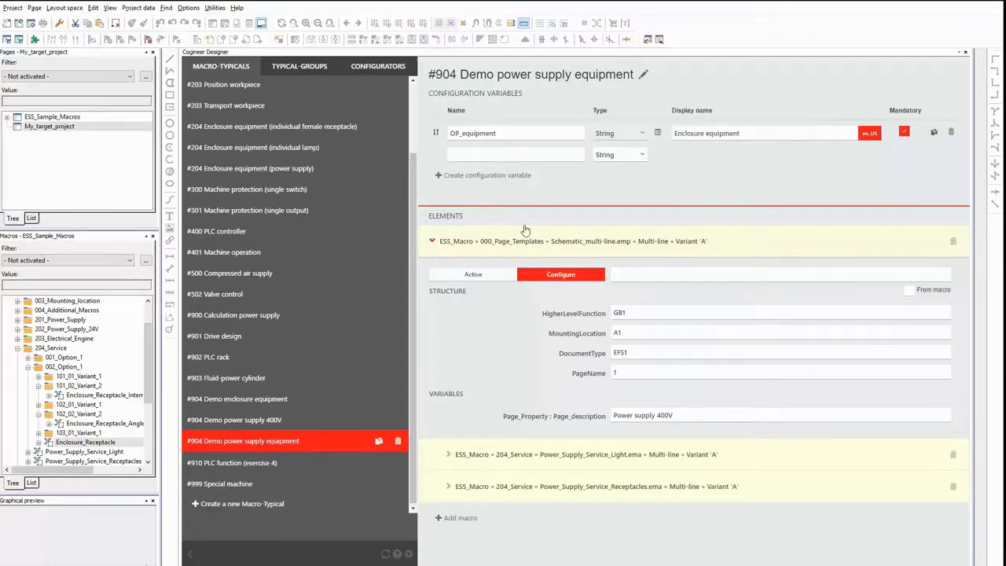
Step: Enter =OP_equipment!='None' as the activation formula of Schematic_multi-line.emp
click(649, 276)
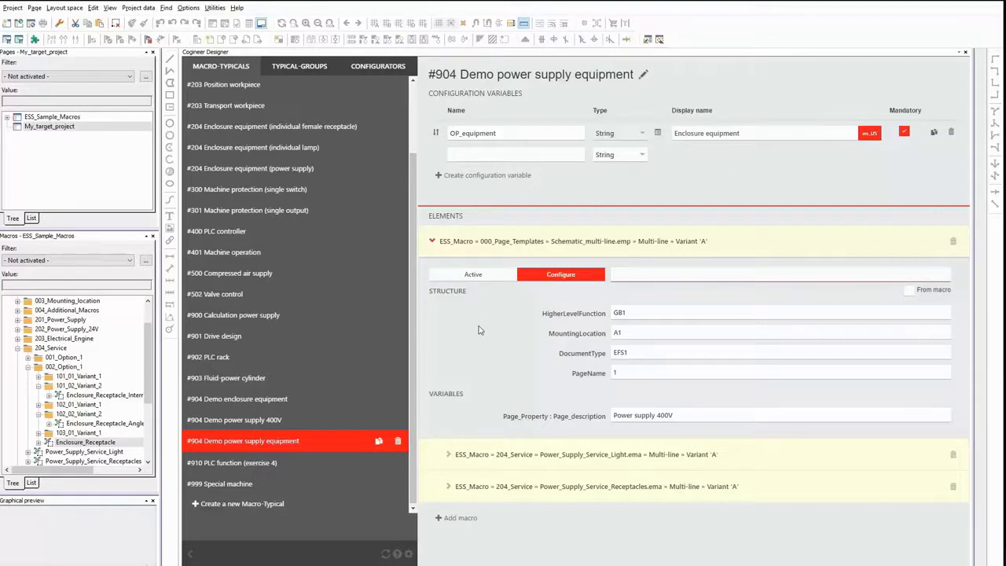
text(=)
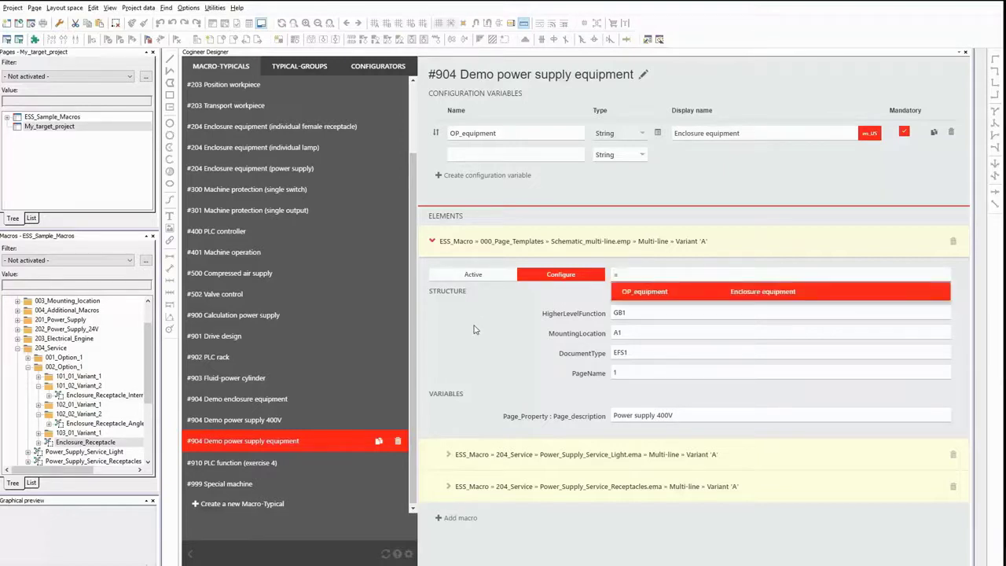
key(Return)
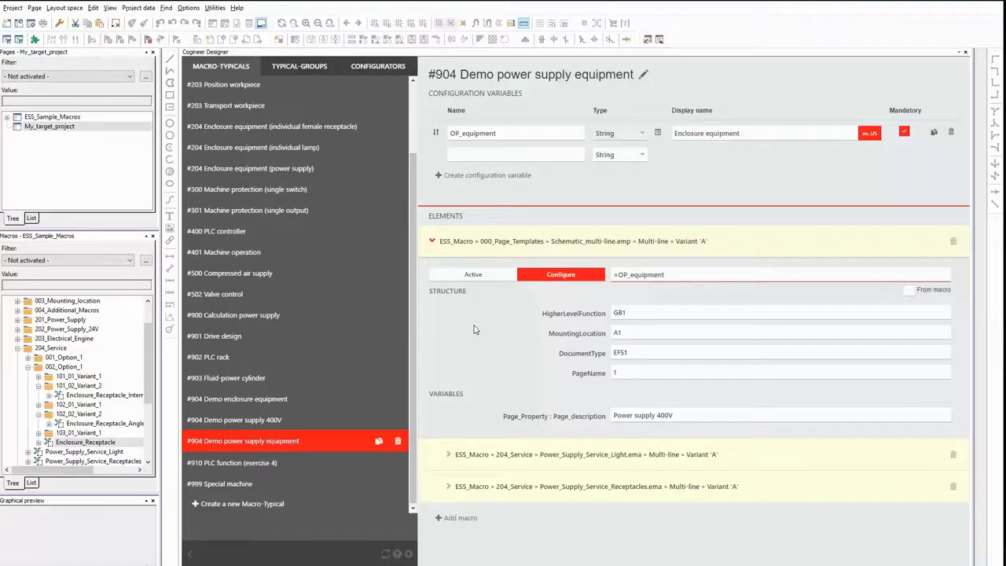
text(!=)
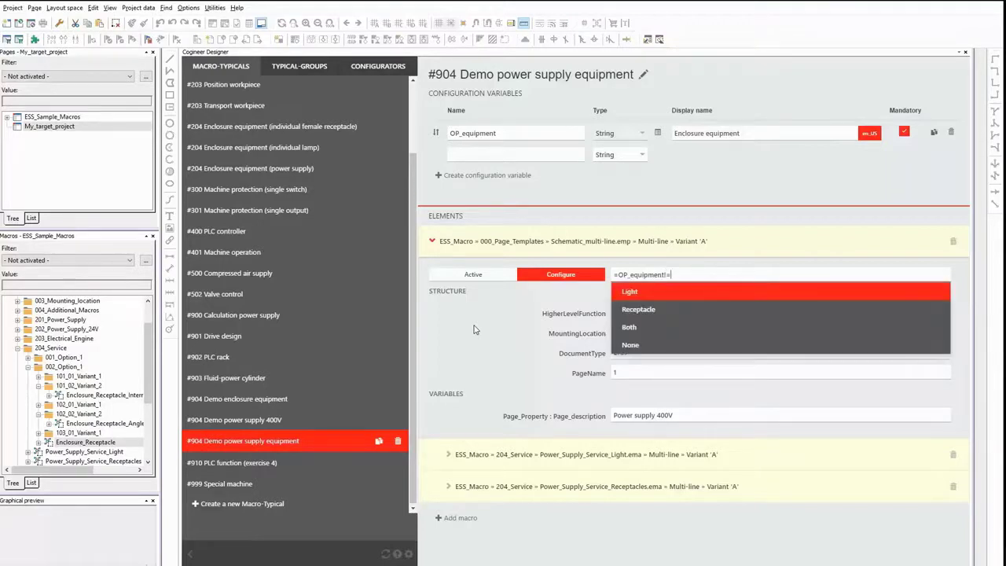
key(Down)
key(Down)
key(Down)
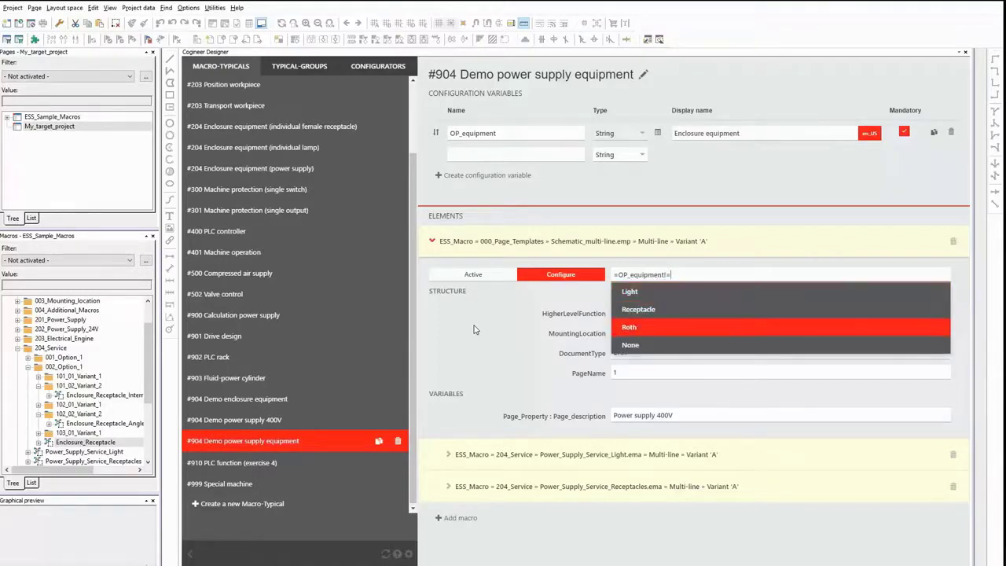
key(Return)
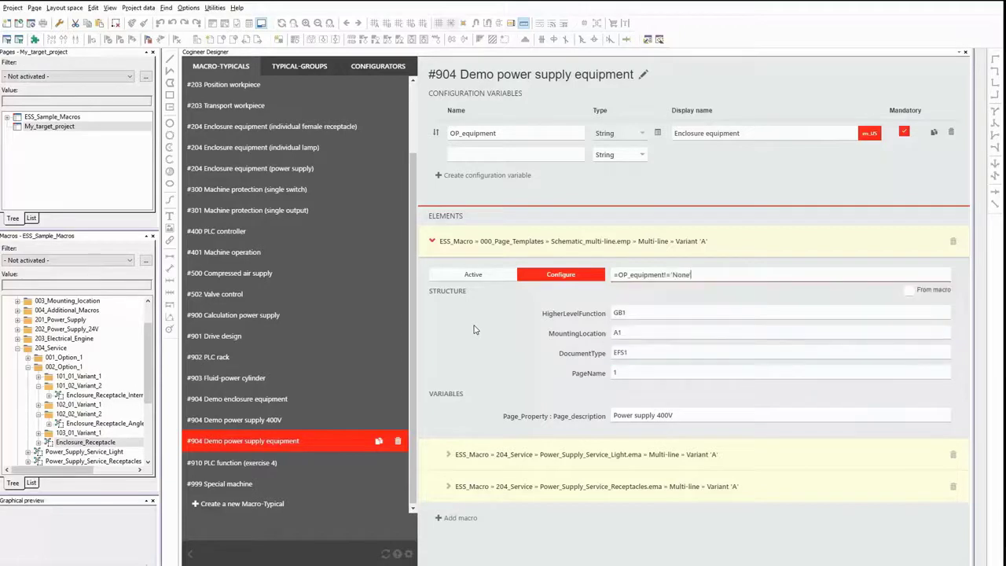
click(474, 329)
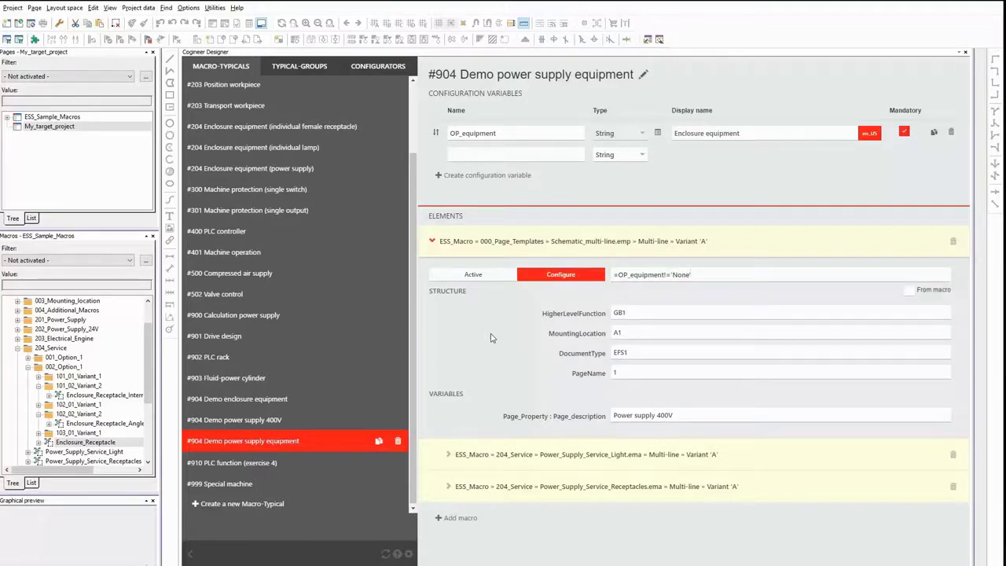
Step: Set the activation formula of Power_Supply_Service_Light.ema to =OP_equipment=='Light' or OP_equipment=='Both'
click(525, 455)
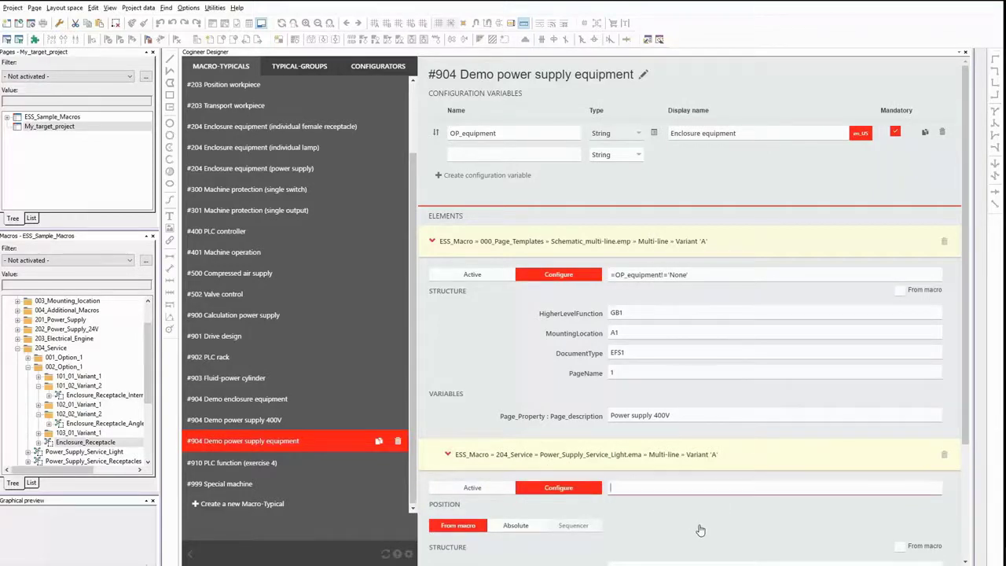
text(=)
key(Return)
text(==)
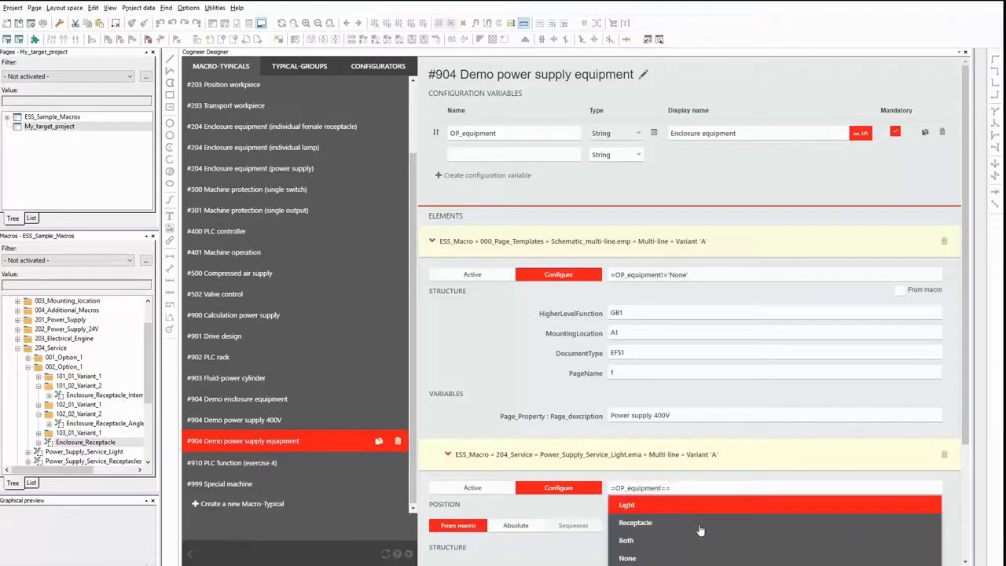
key(Return)
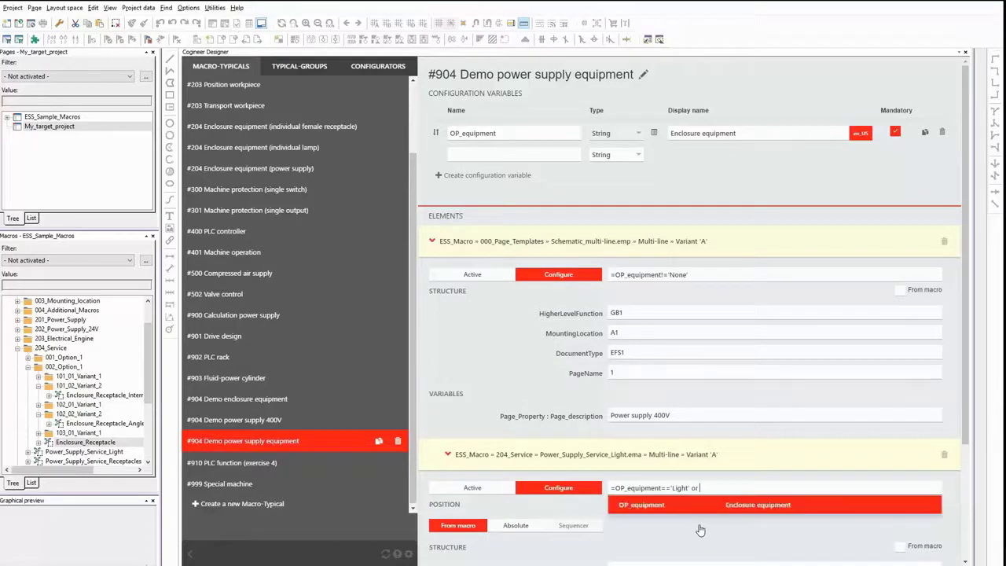
key(Return)
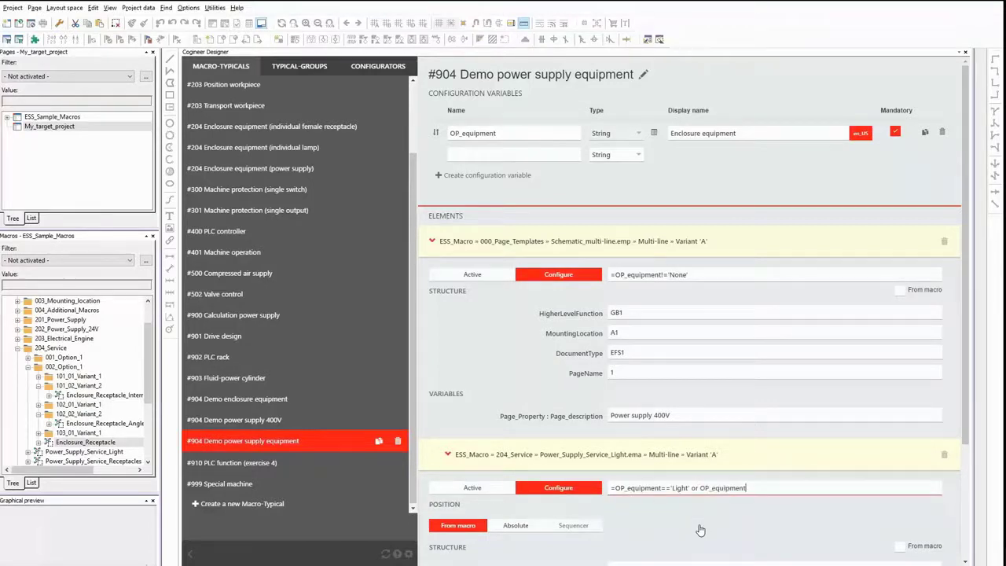
text(==)
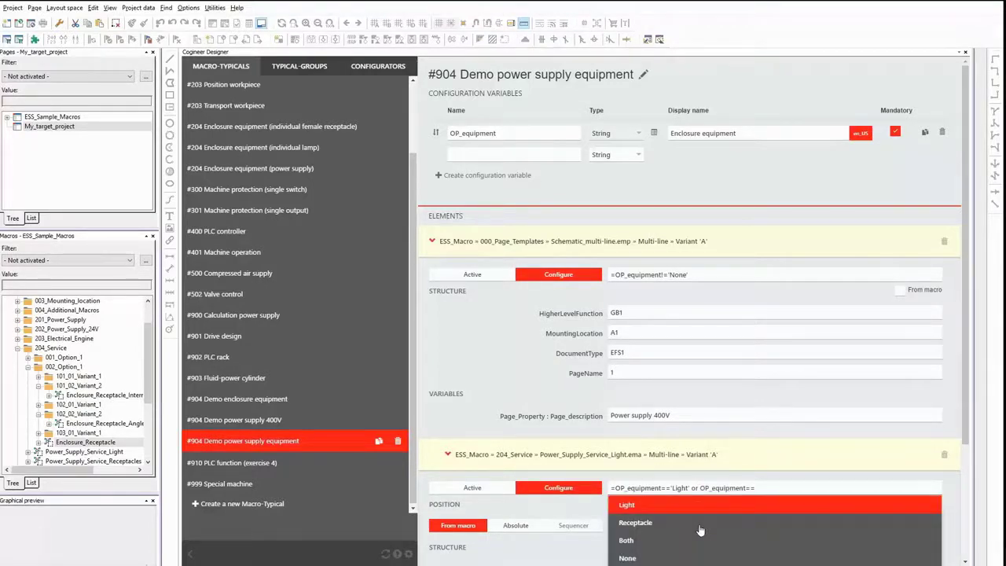
key(Down)
key(Down)
key(Return)
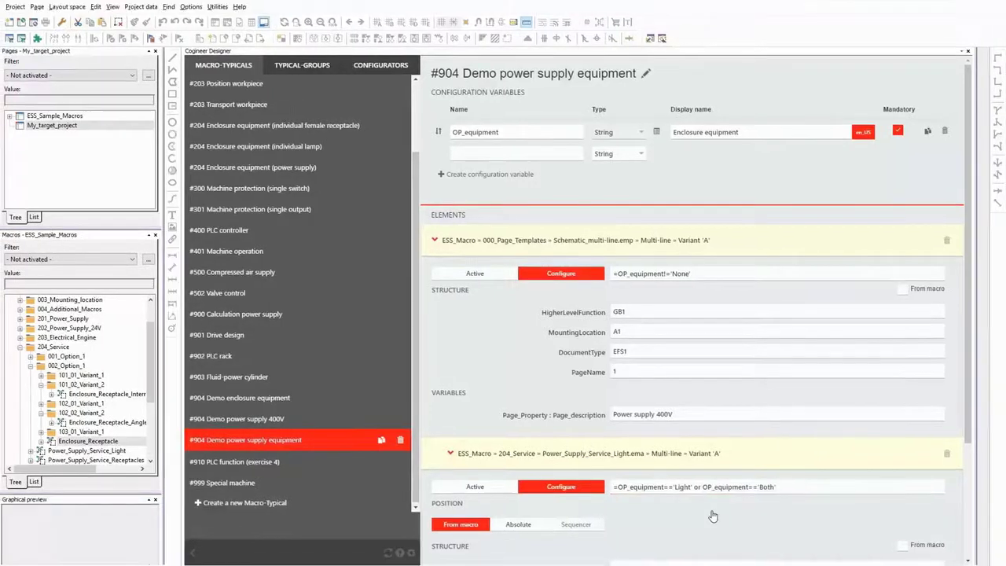
Step: Copy the activation formula of Power_Supply_Service_Light.ema into the Configure formula of Power_Supply_Service_Receptacles.ema
scroll(701, 530, down, 3)
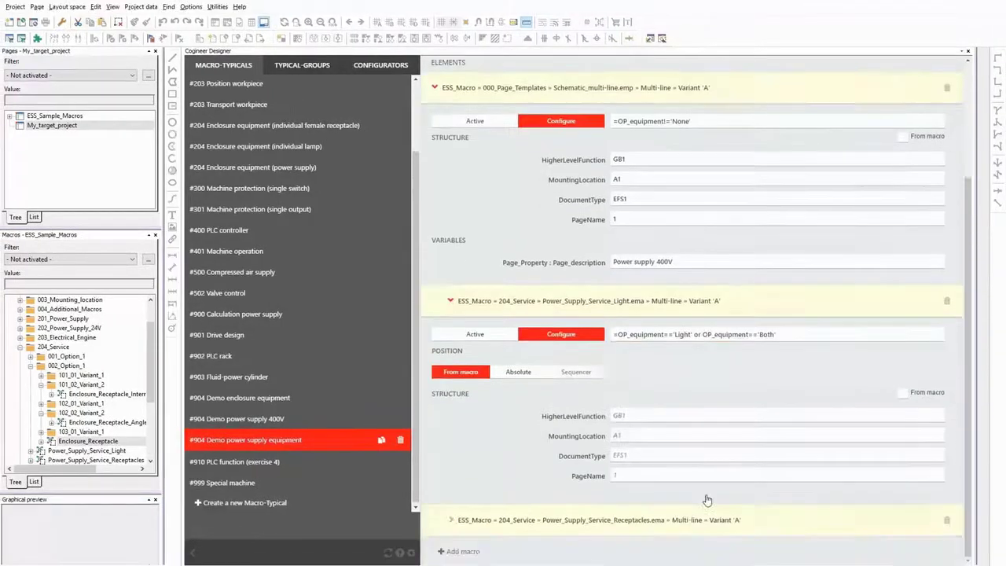
click(574, 522)
scroll(505, 474, down, 3)
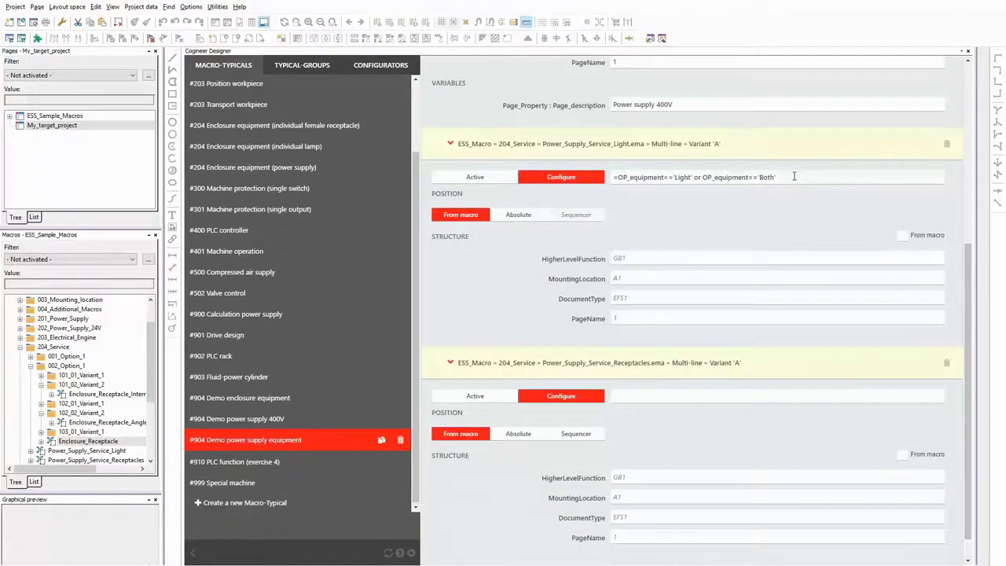
drag(795, 179, 542, 189)
key(ctrl+c)
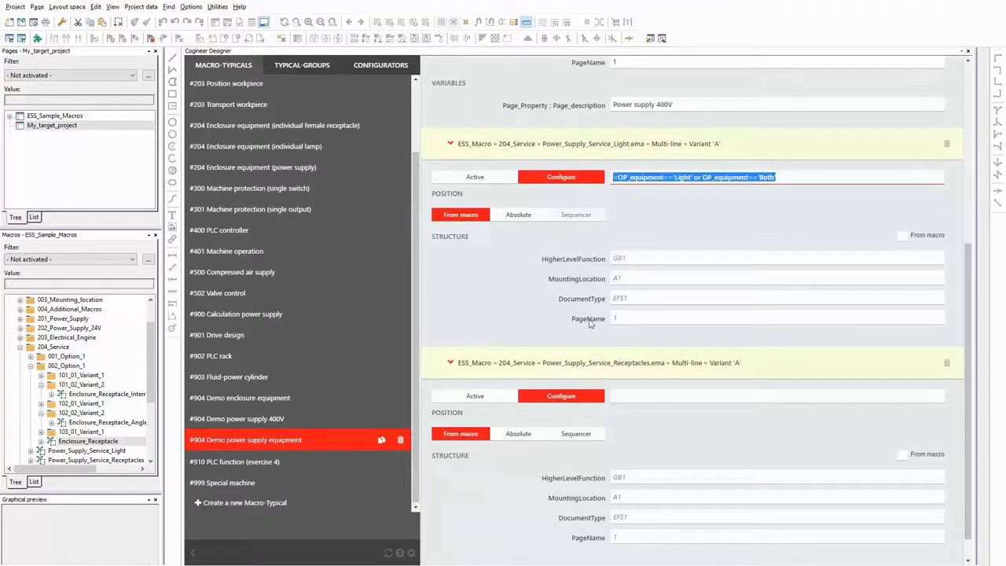
click(633, 399)
key(ctrl+v)
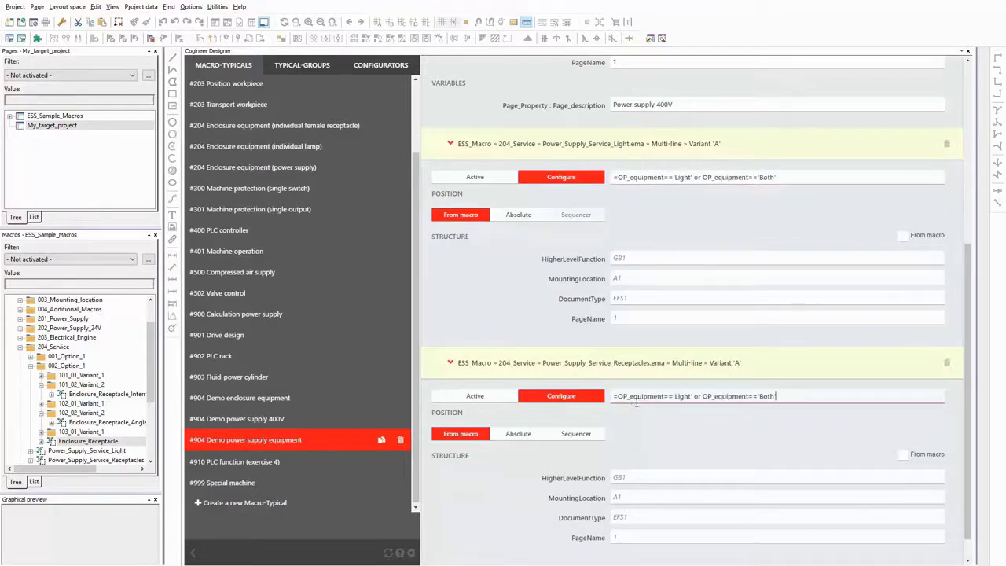
Step: Replace 'Light' with 'Receptacle' in the activation formula of Power_Supply_Service_Receptacles.ema
click(691, 397)
key(BackSpace)
key(BackSpace)
key(BackSpace)
key(BackSpace)
key(BackSpace)
text(Receptacle)
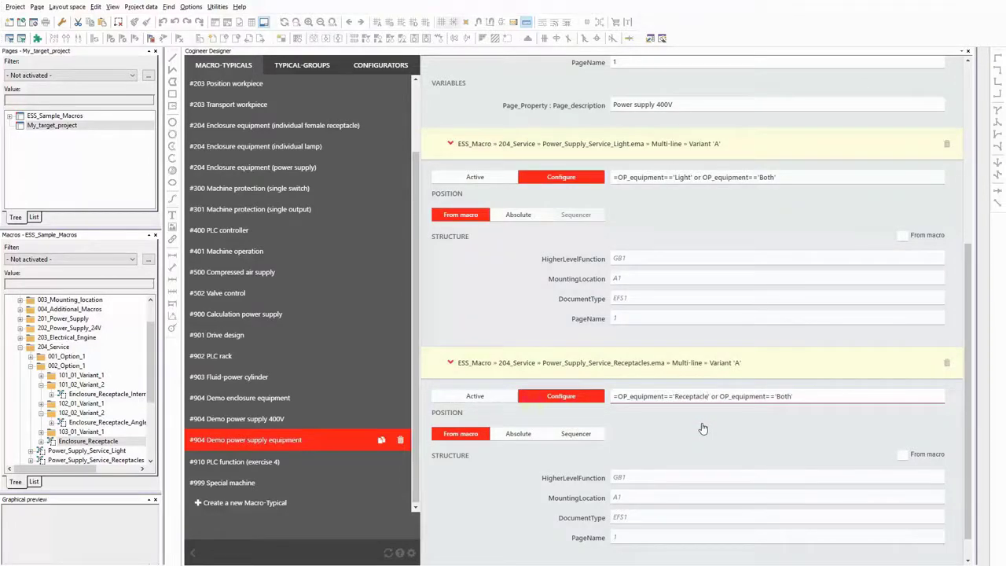
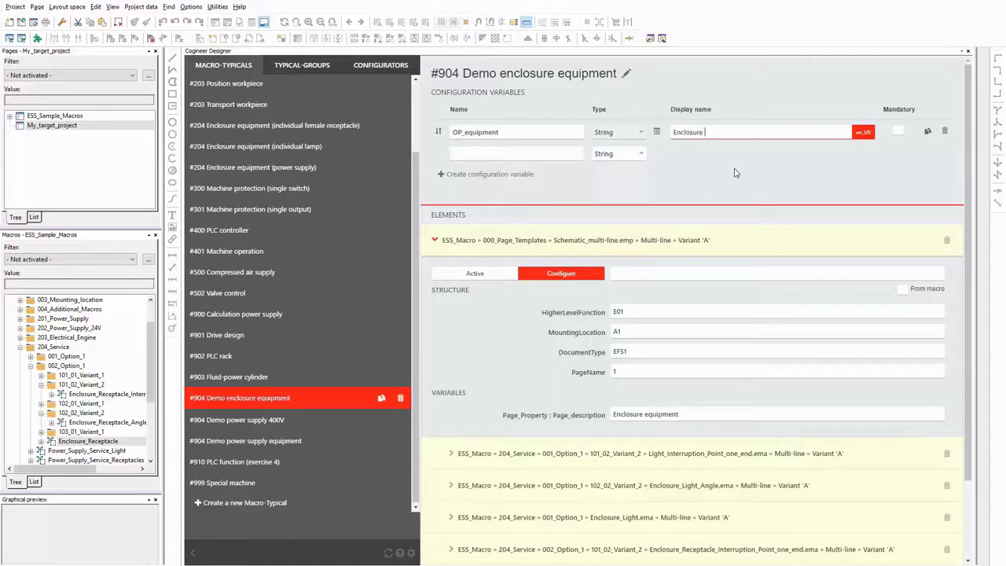
Step: In #904 Demo enclosure equipment, complete the OP_equipment display name as "Enclosure equipment" and make the variable mandatory
text(pment)
click(897, 131)
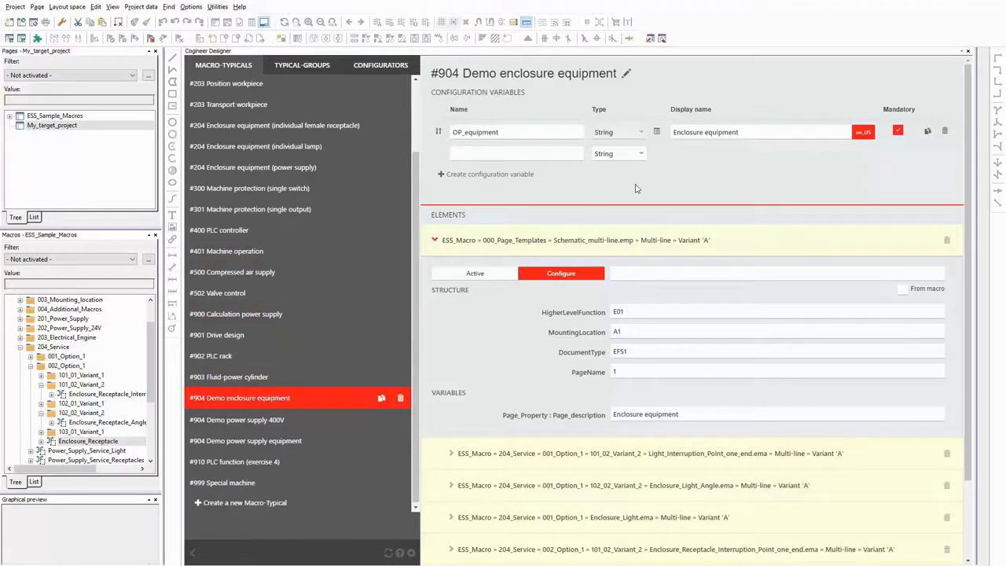
click(656, 132)
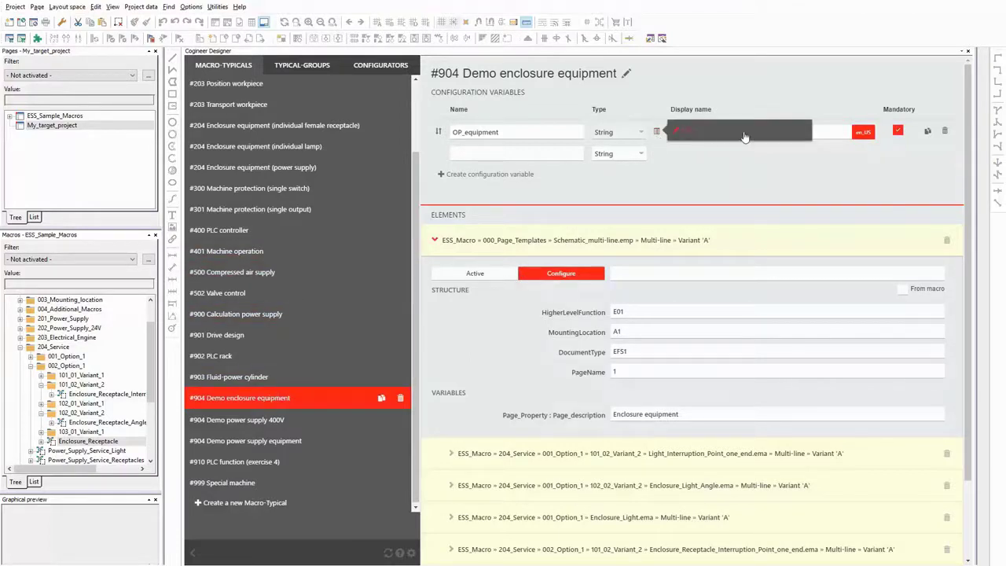
Step: Copy all entries of the OP_equipment value list from the #904 Demo power supply equipment macro-typical
click(250, 441)
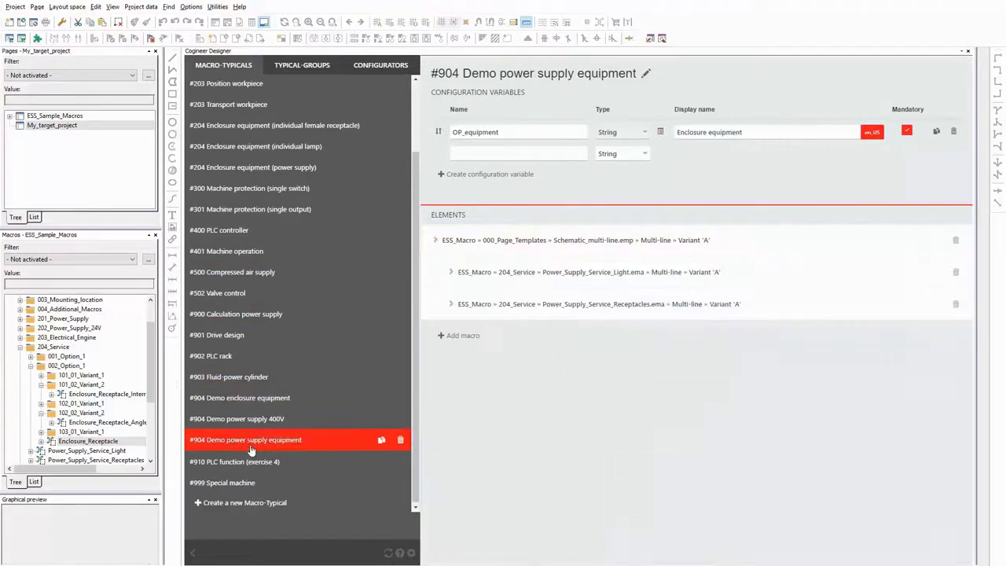
click(659, 132)
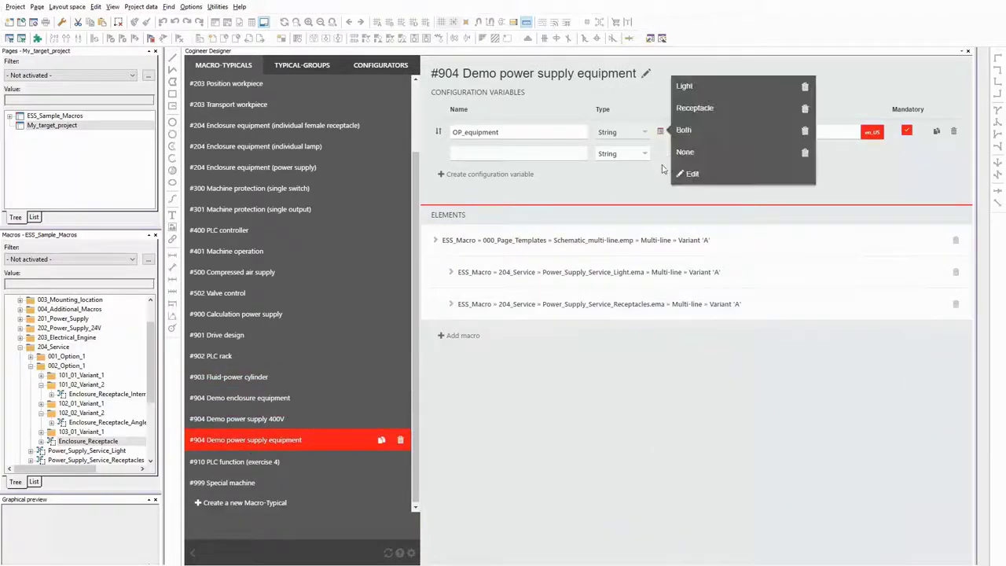
click(698, 174)
drag(702, 127, 663, 67)
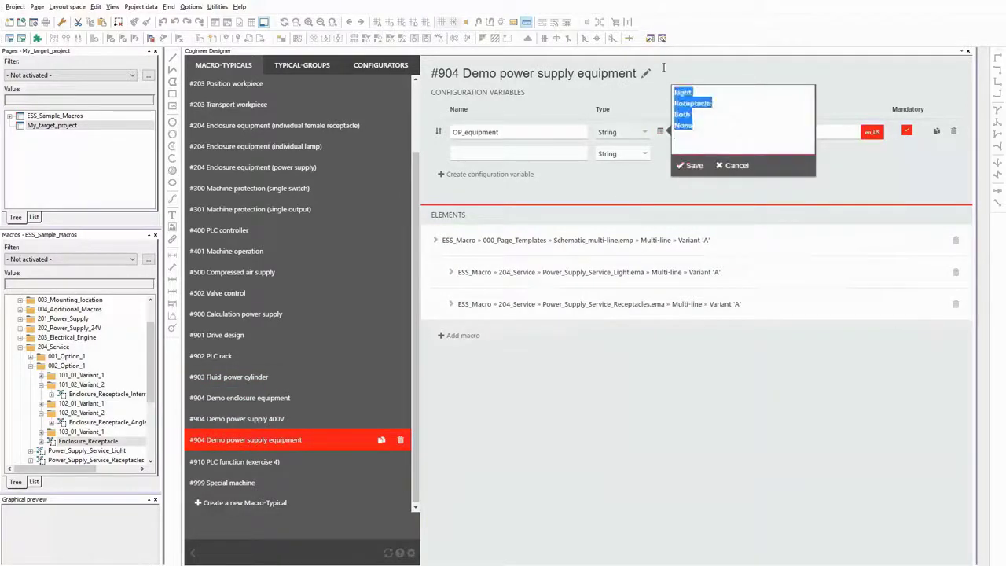
click(733, 165)
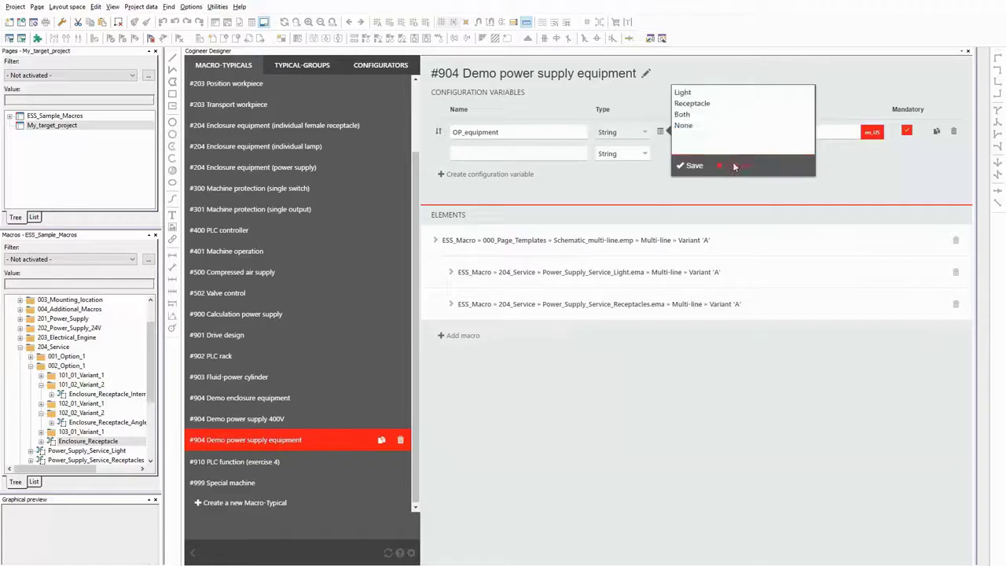
Step: Paste Light, Receptacle, Both and None into the OP_equipment value list of #904 Demo enclosure equipment and save it
click(262, 401)
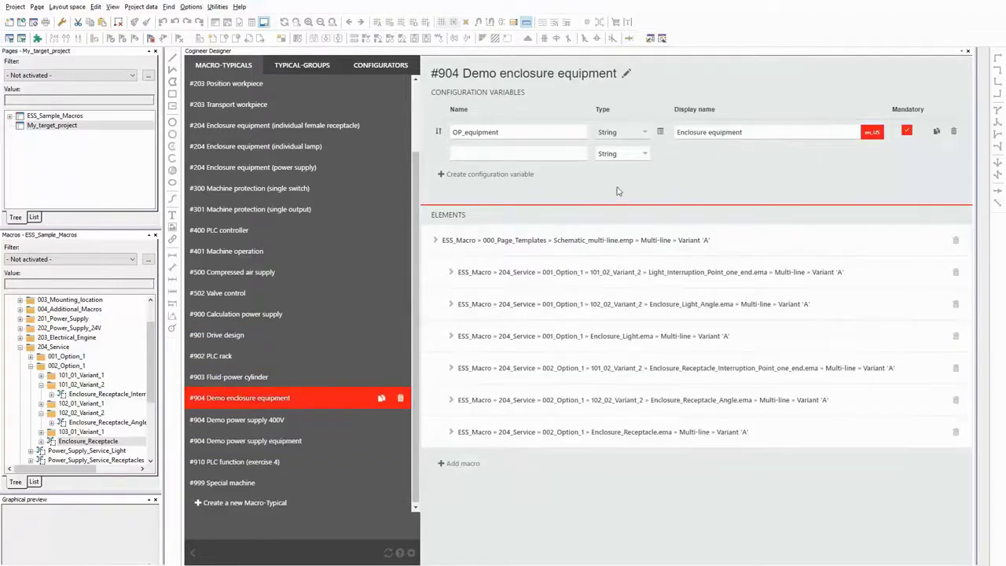
click(661, 132)
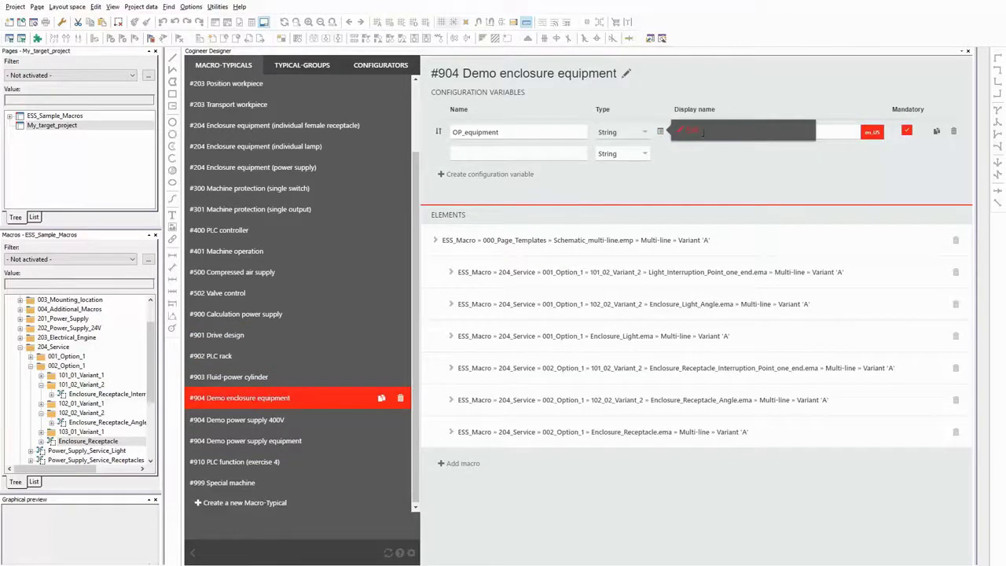
click(693, 130)
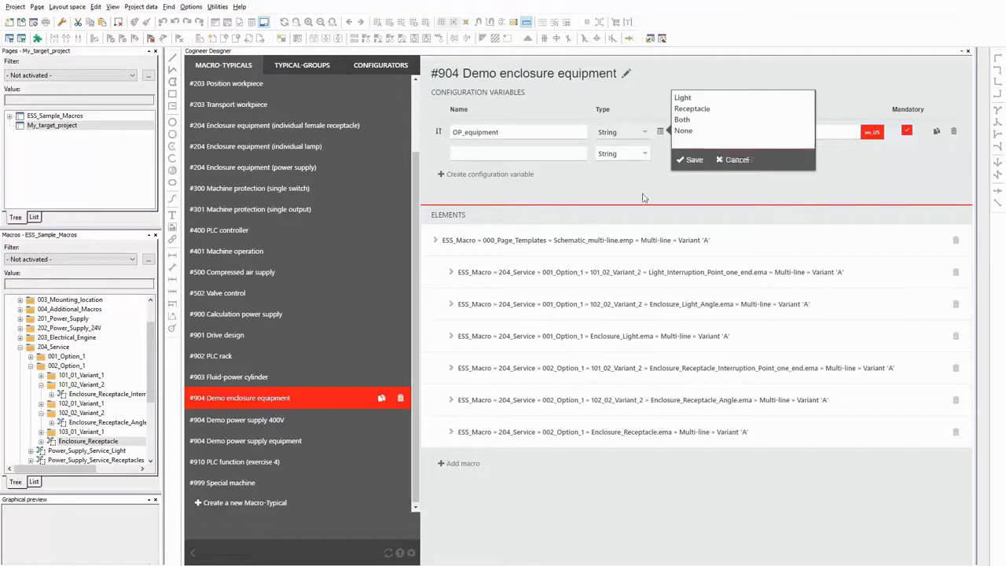
click(687, 161)
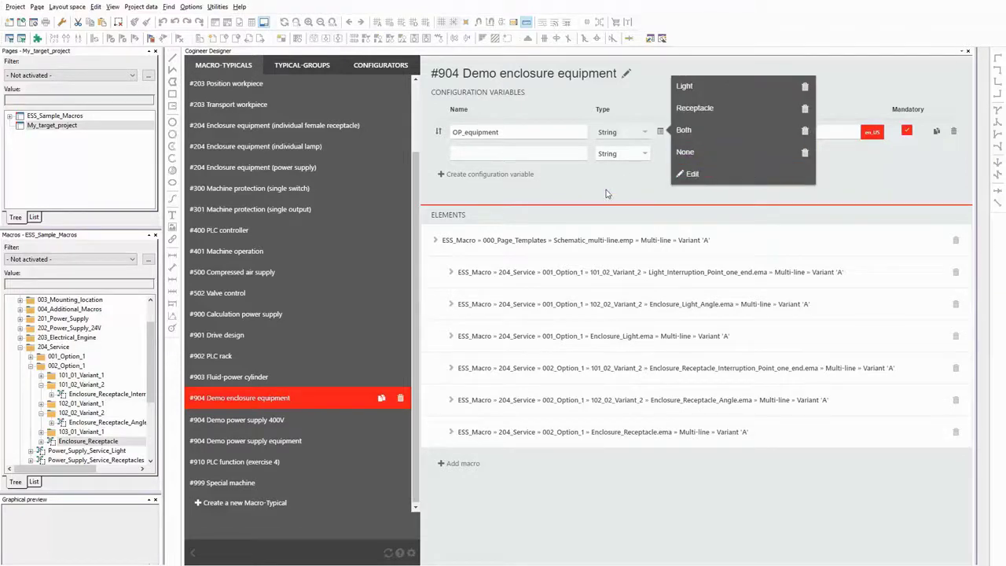
click(606, 193)
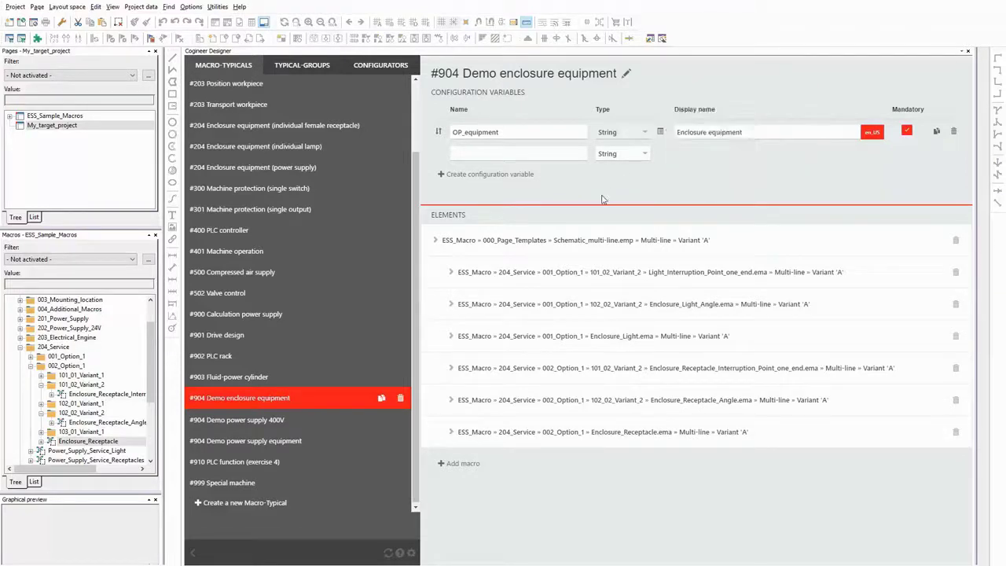
Step: Set the activation formula of the Schematic_multi-line.emp page macro to =OP_equipment!='None'
click(597, 245)
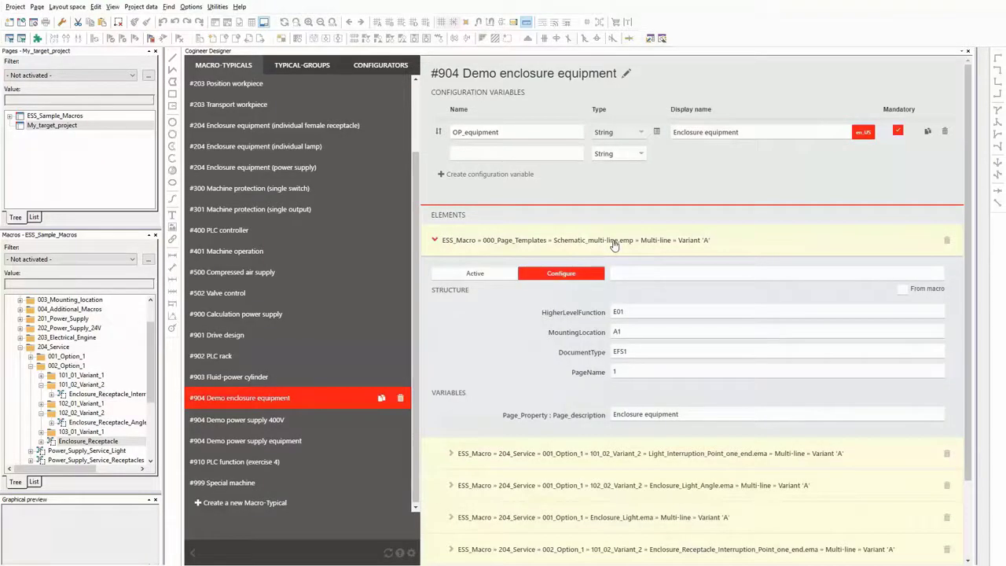
click(621, 274)
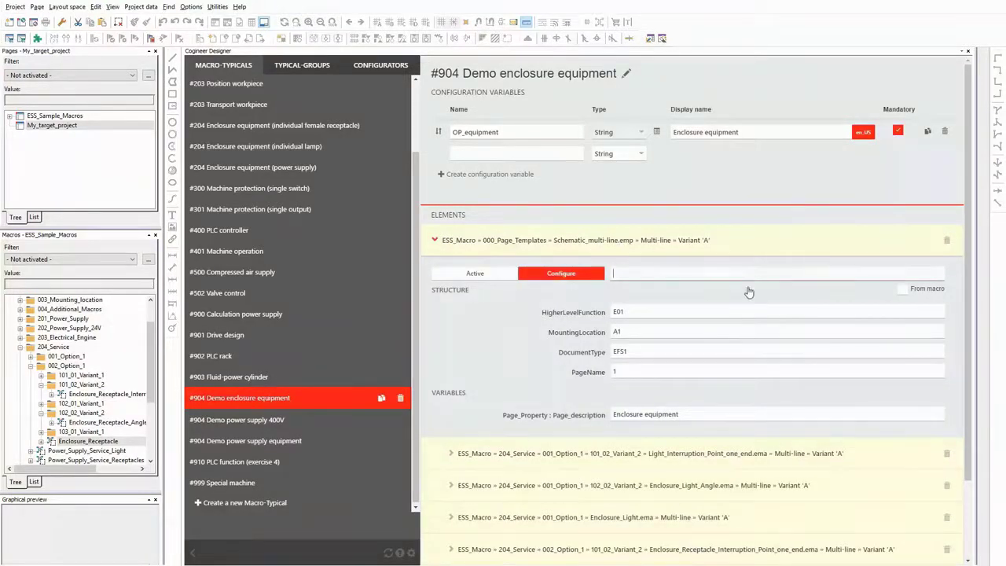
text(=)
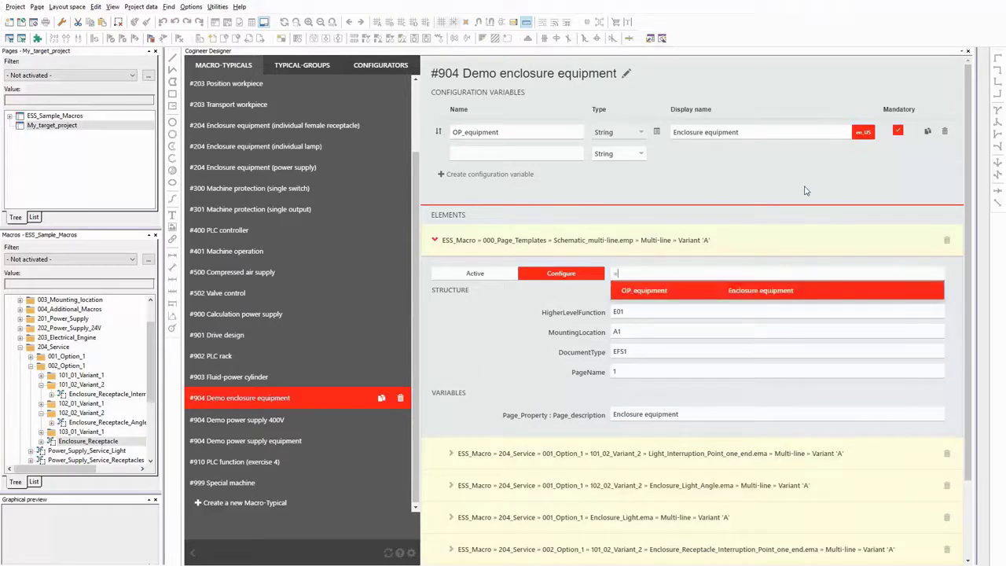
key(Return)
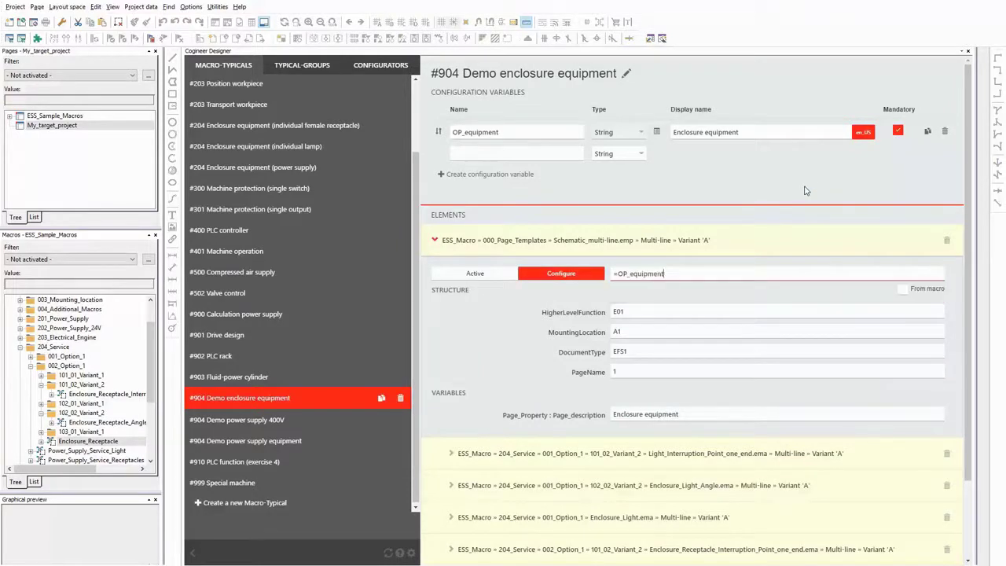
text(!=)
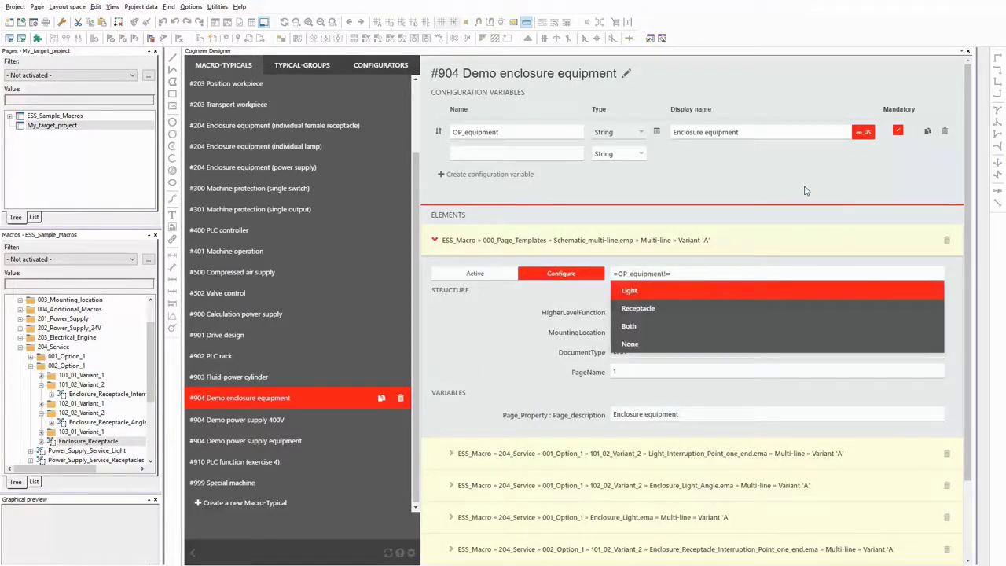
key(Down)
key(Down)
key(Down)
key(Return)
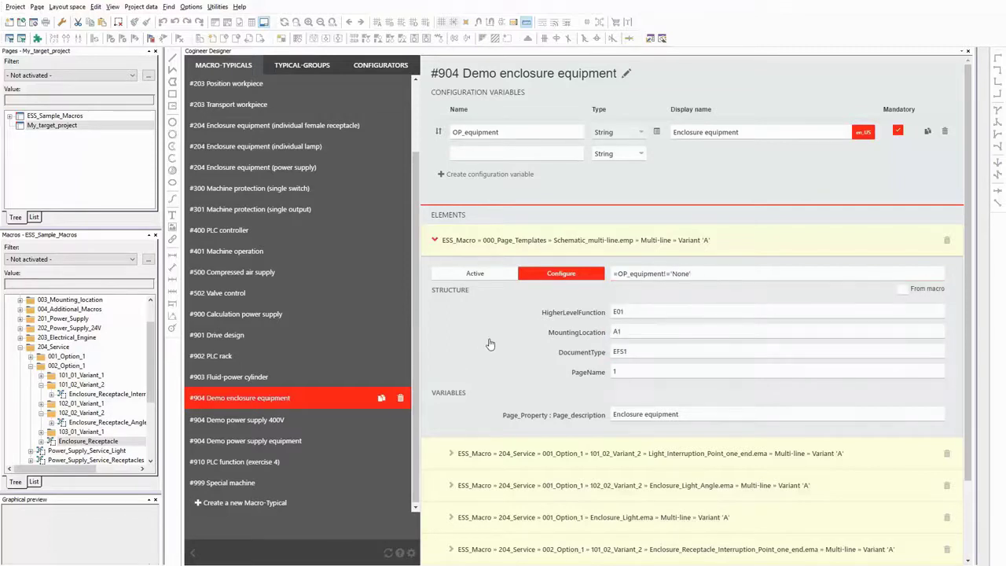
click(508, 241)
Step: Set the activation formula of Light_Interruption_Point_one_end.ema to =OP_equipment=='Light' or OP_equipment=='Both'
click(539, 272)
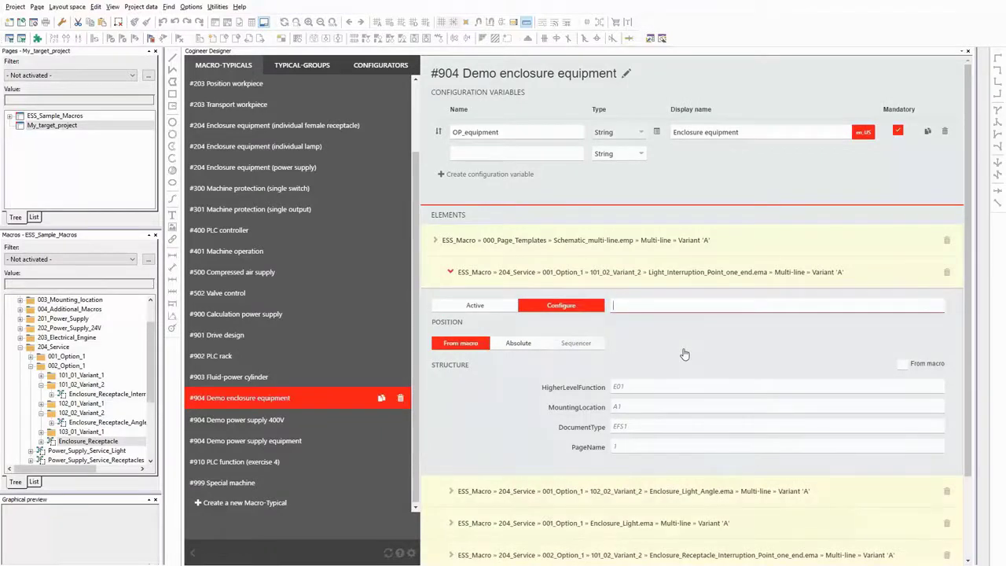
text(=)
key(Return)
text(==)
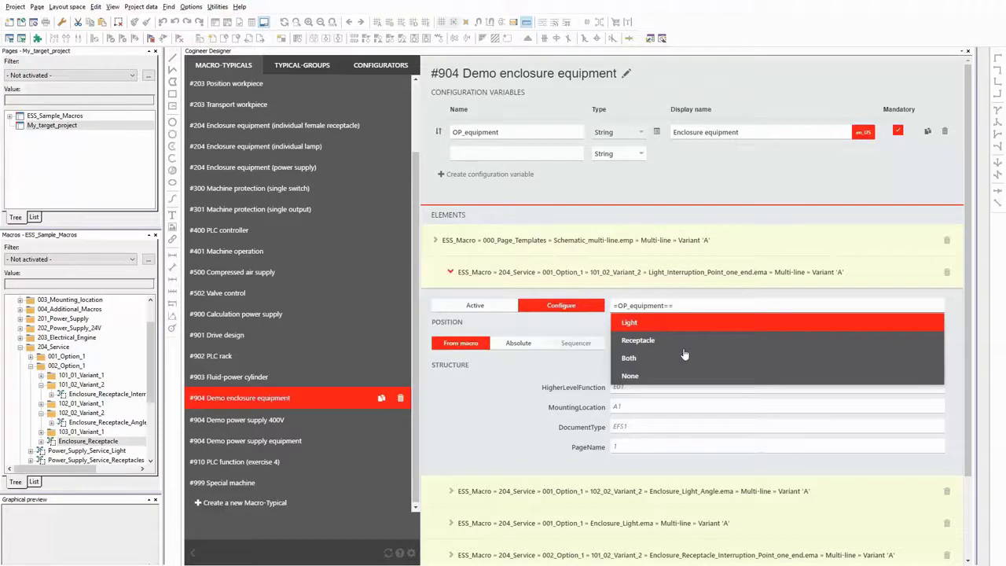
key(Return)
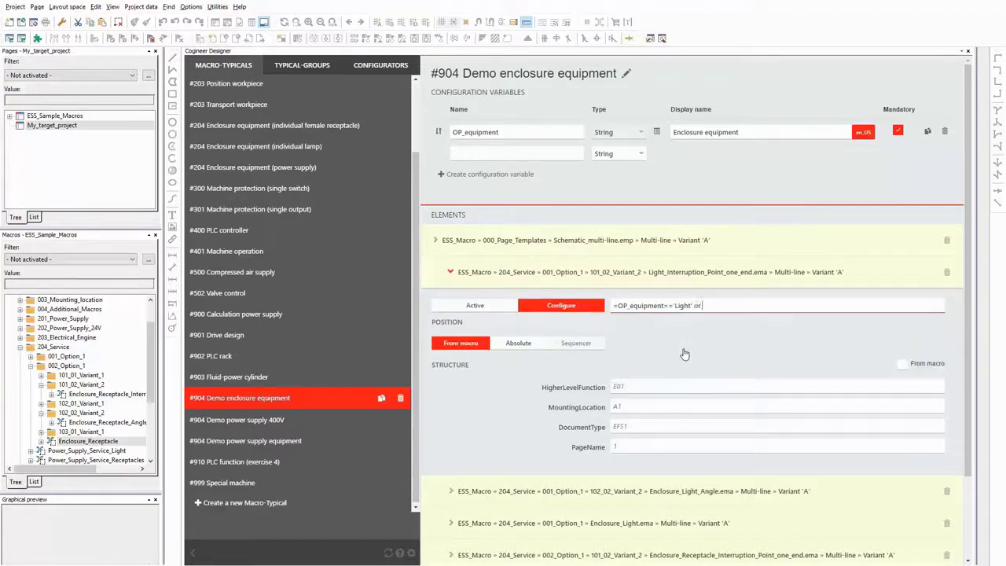
text(or OP_equipment)
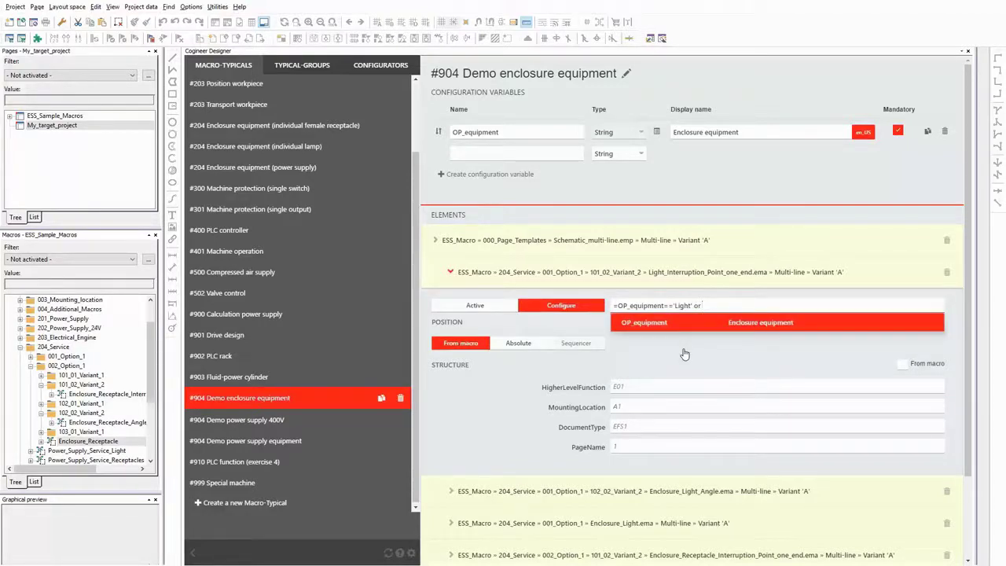
key(Return)
text(==)
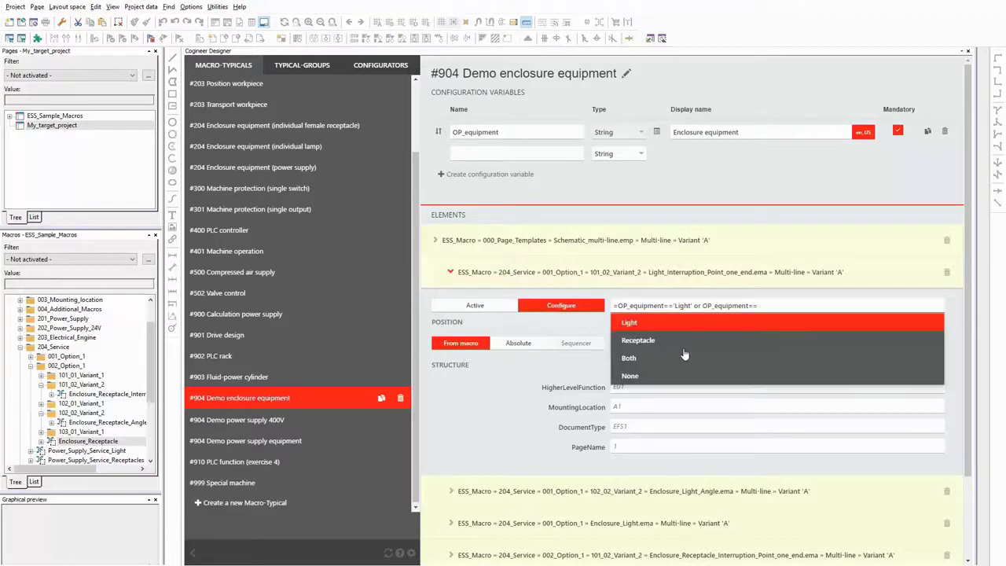
key(Down)
key(Down)
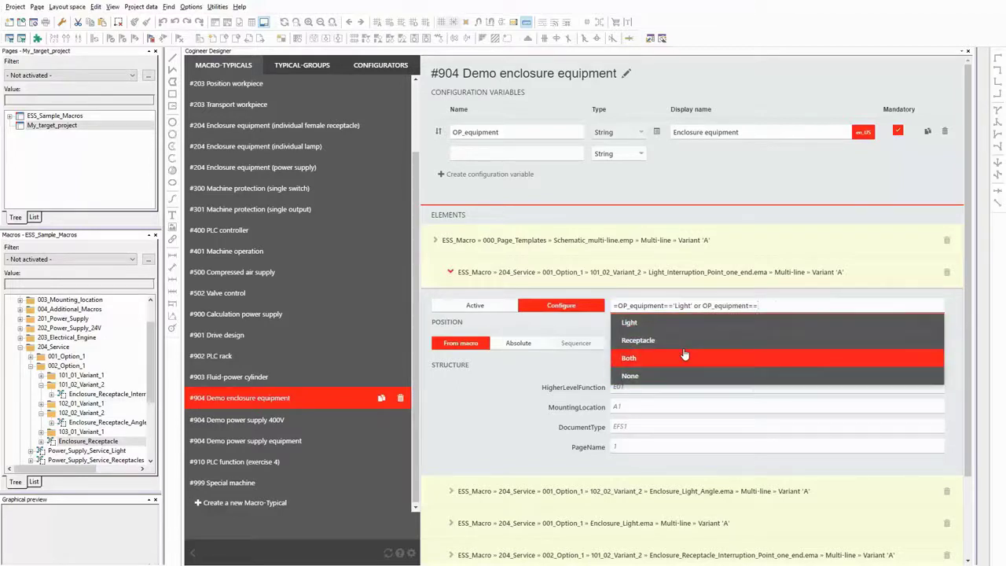
key(Return)
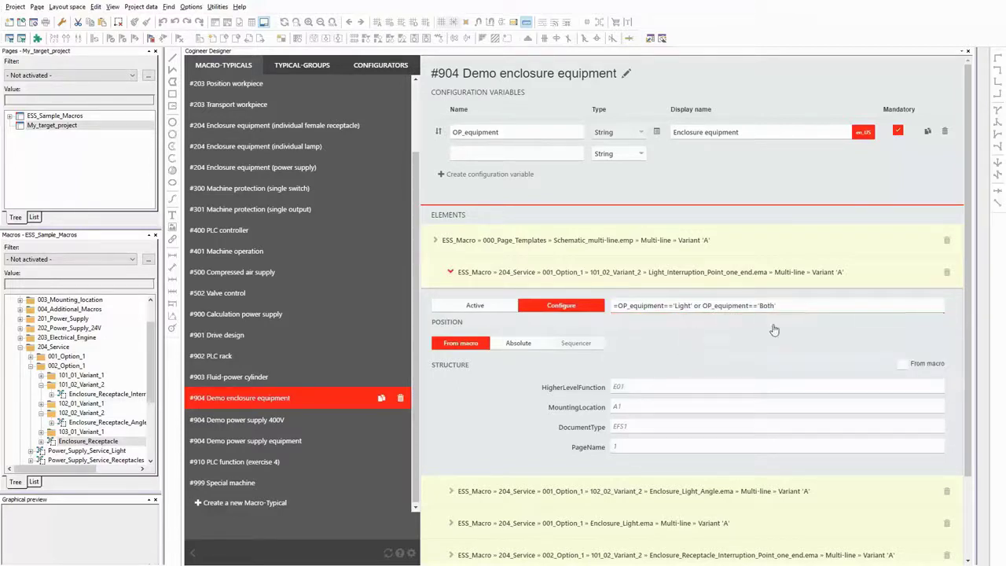
Step: Copy the activation formula of Light_Interruption_Point_one_end.ema into the activation condition of Enclosure_Light_Angle.ema
drag(784, 306, 553, 308)
key(ctrl+c)
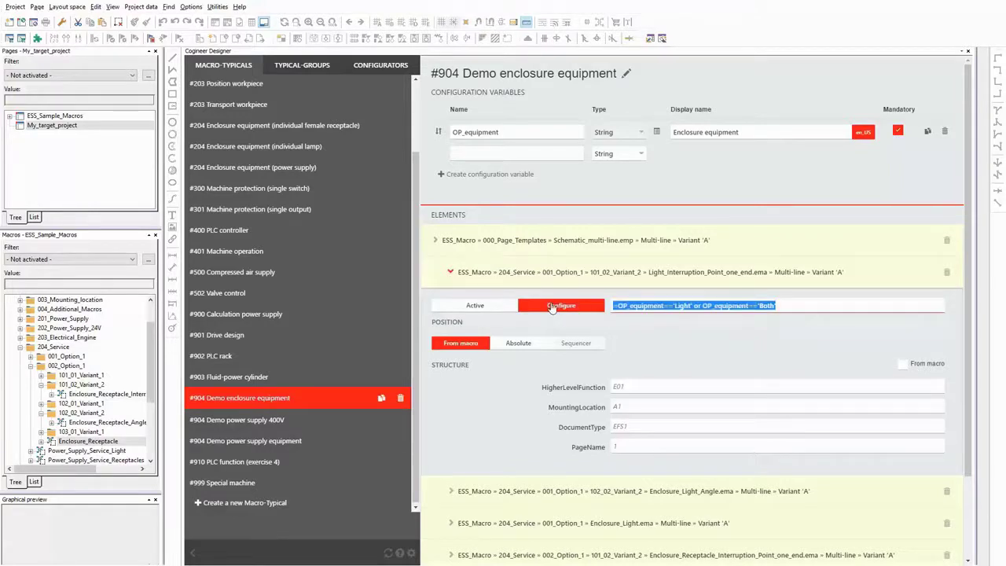
click(741, 353)
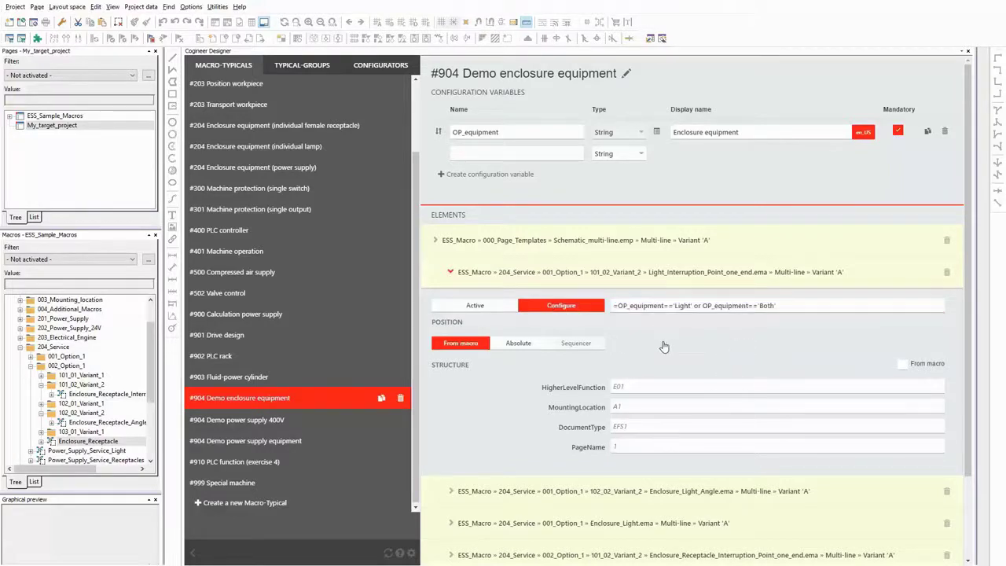
scroll(526, 388, down, 2)
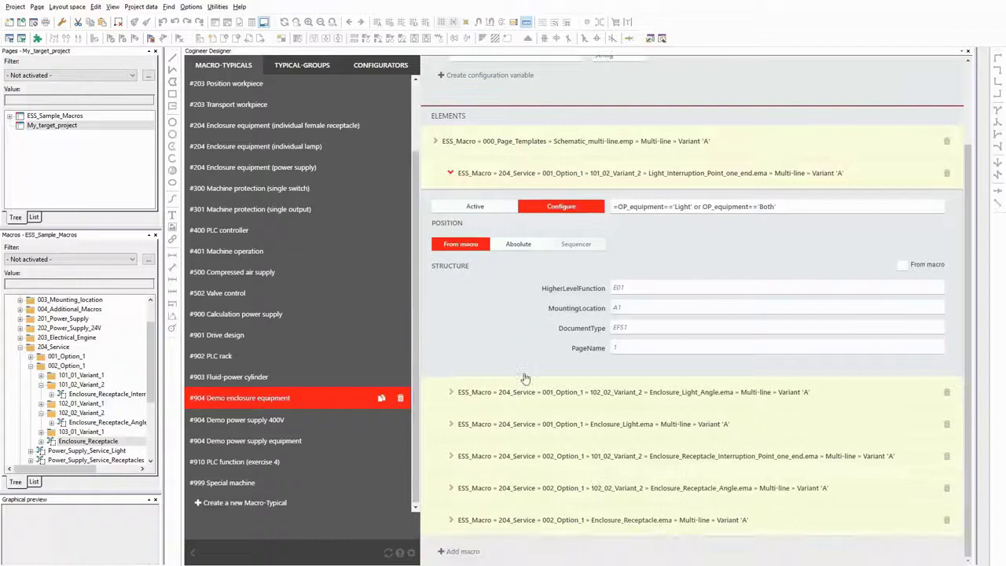
click(617, 397)
click(657, 426)
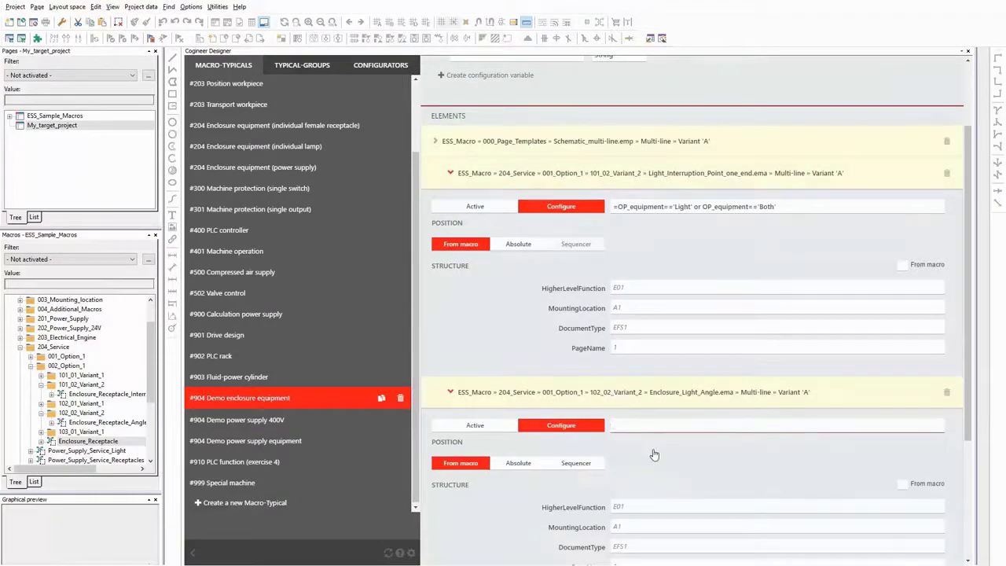
key(ctrl+v)
click(674, 472)
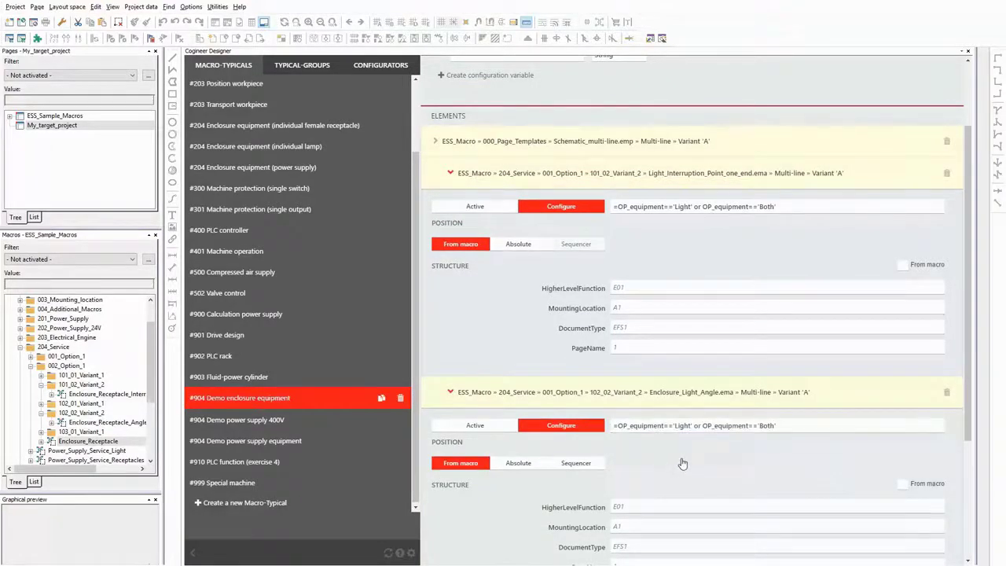
Step: Paste the formula =OP_equipment=='Light' or OP_equipment=='Both' as the activation condition of Enclosure_Light.ema
scroll(683, 461, down, 1)
scroll(682, 461, down, 3)
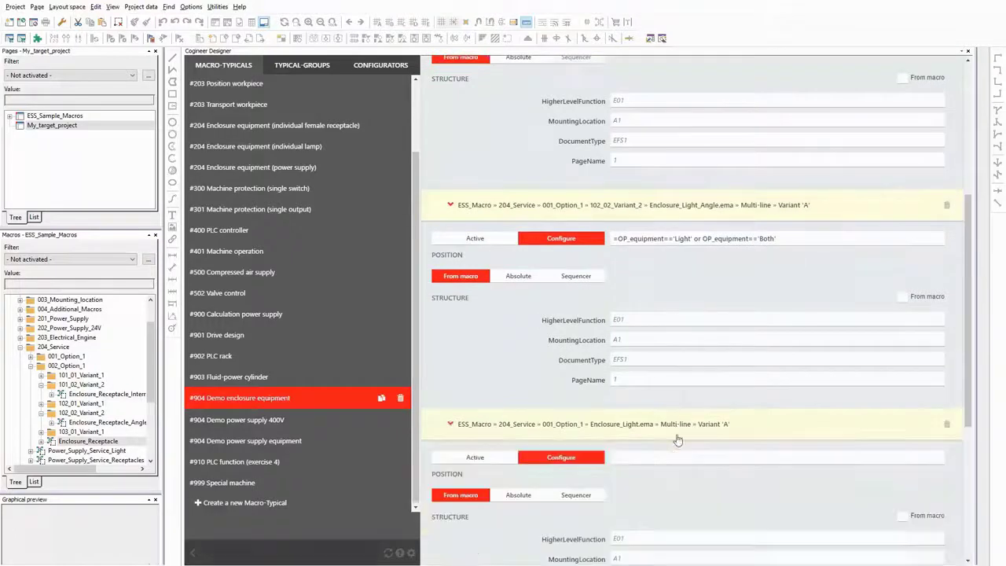
click(676, 427)
click(674, 452)
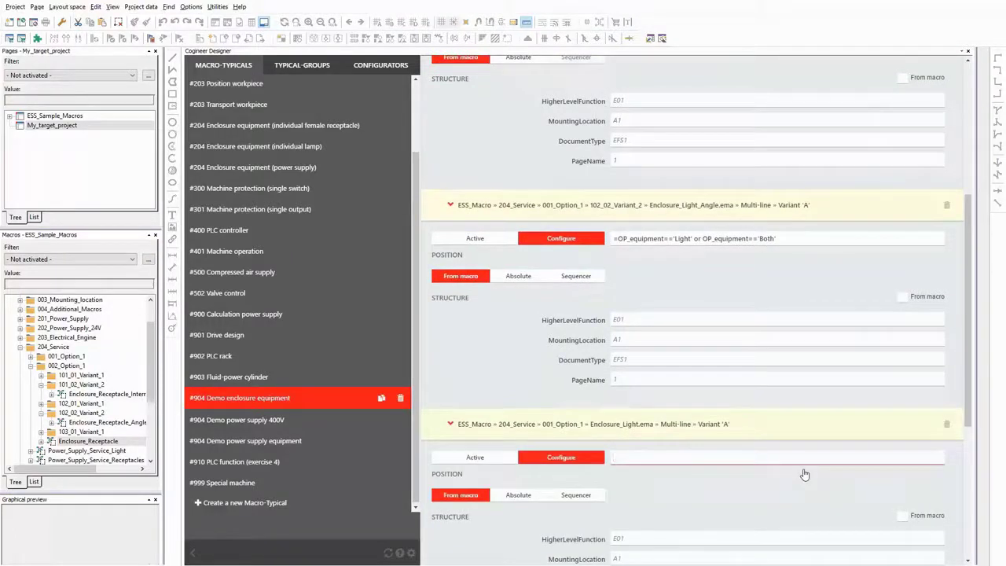
key(ctrl+v)
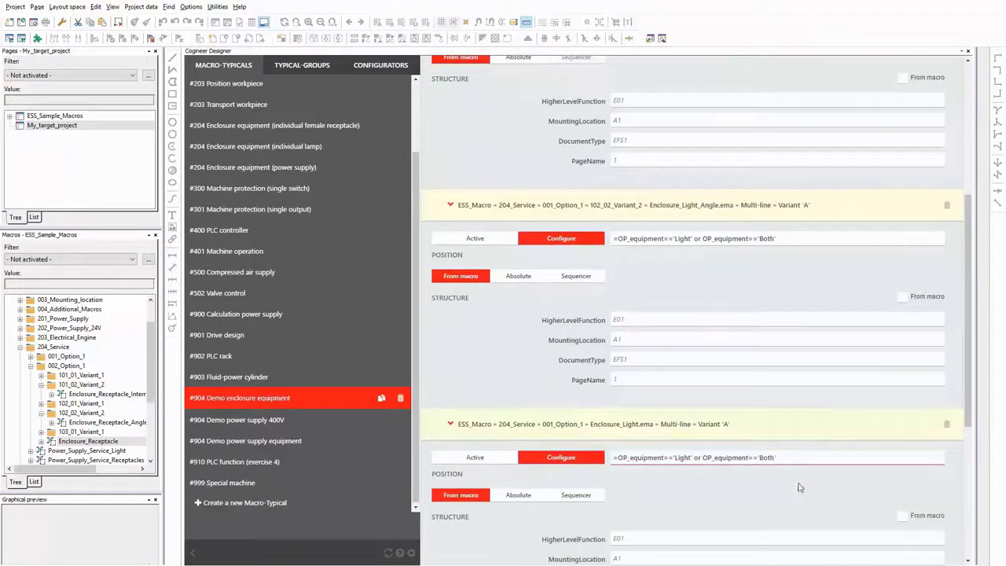
click(799, 488)
Step: Paste the copied Light-or-Both formula as the activation condition of Enclosure_Receptacle_Interruption_Point_one_end.ema
scroll(797, 480, down, 6)
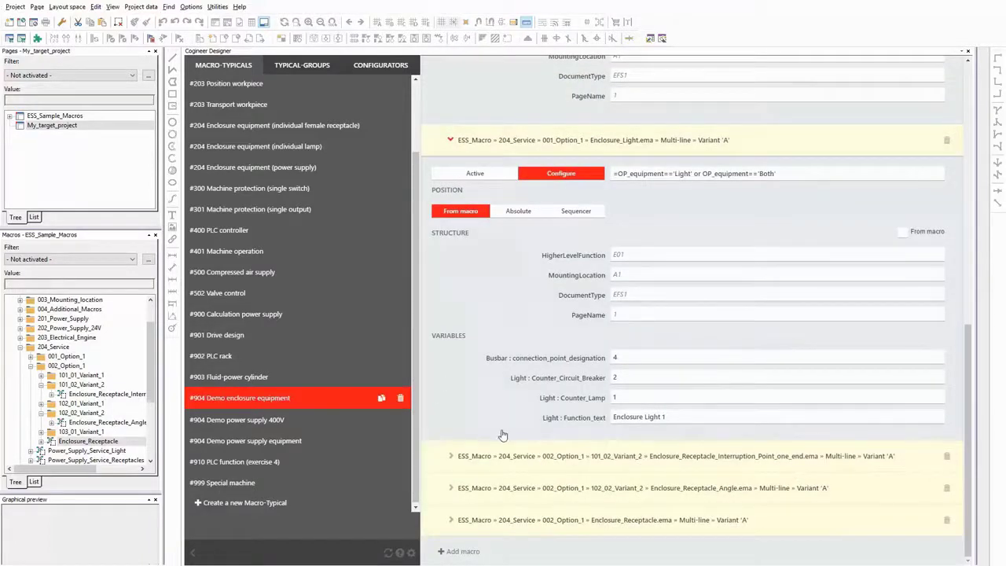
click(611, 457)
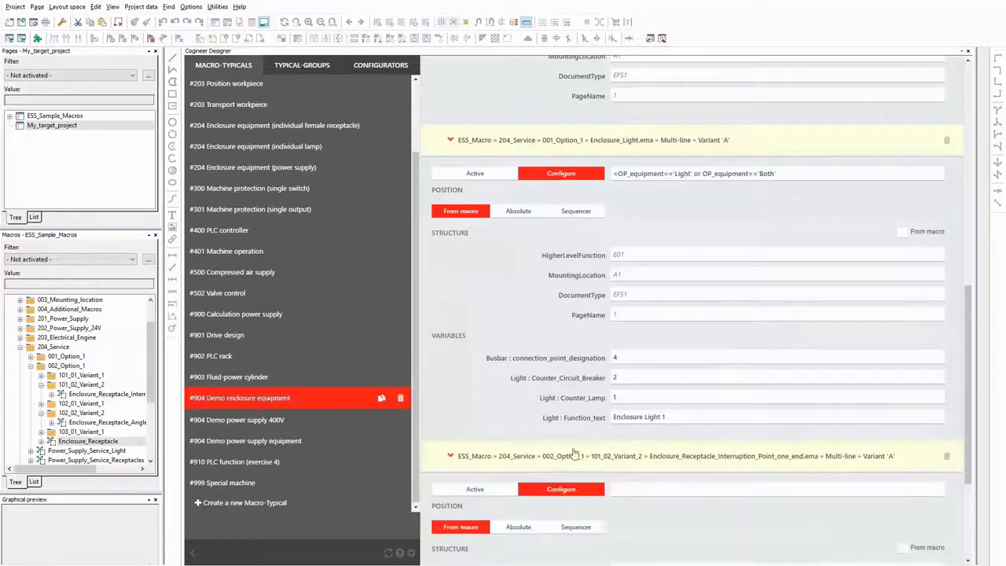
scroll(464, 394, down, 2)
scroll(464, 395, down, 2)
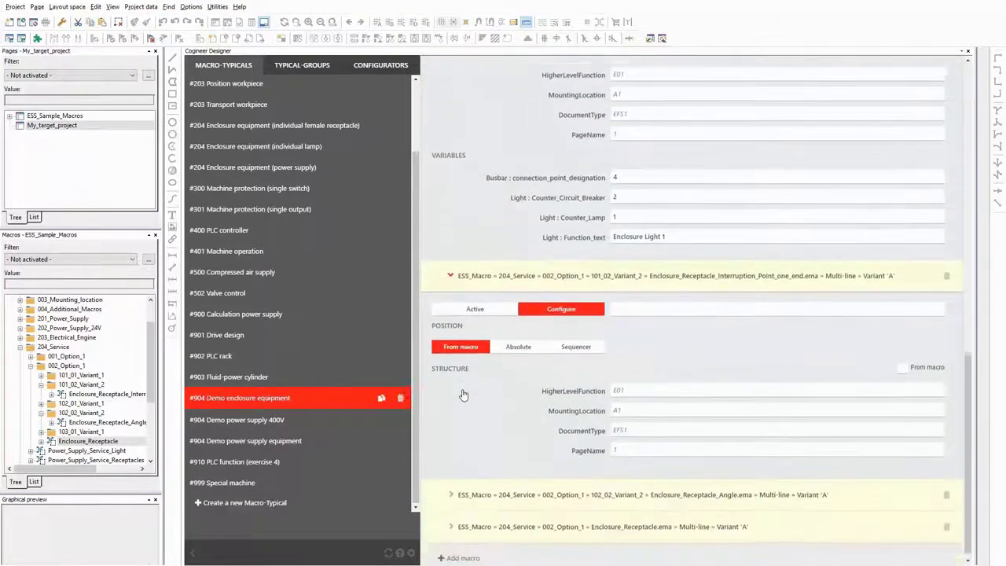
click(649, 304)
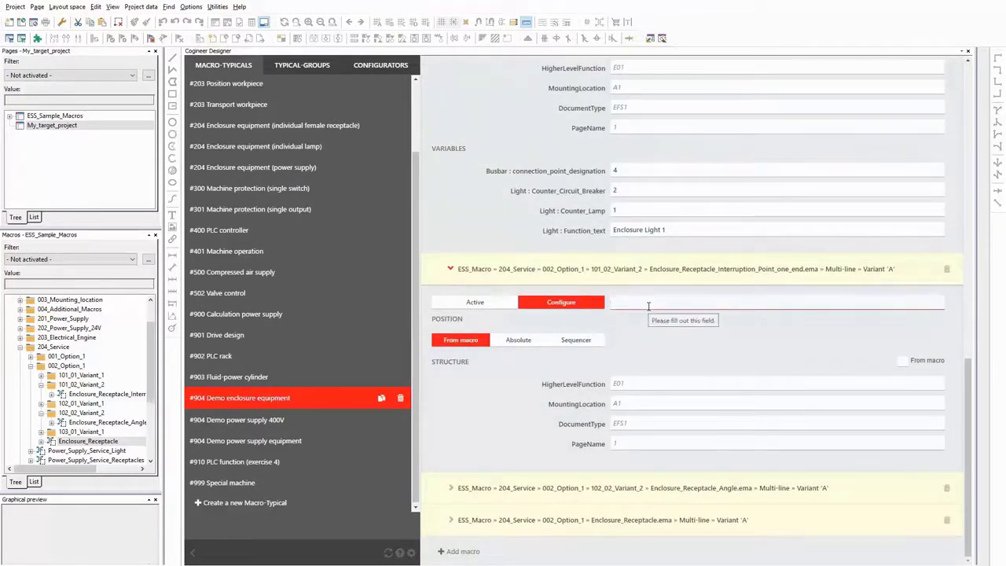
key(ctrl+v)
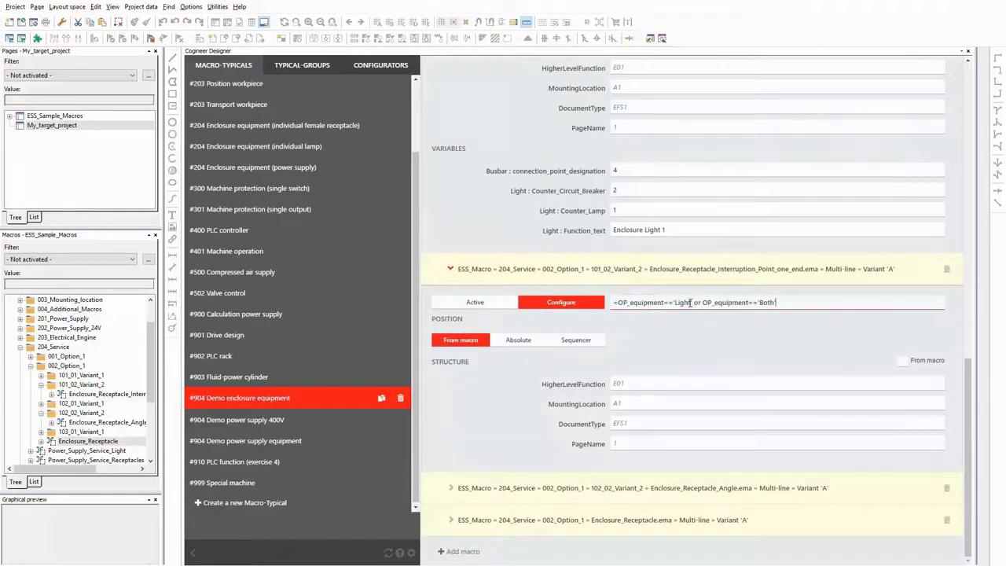
Step: Replace 'Light' with 'Receptacle' in the activation formula of Enclosure_Receptacle_Interruption_Point_one_end.ema
click(691, 303)
key(BackSpace)
key(BackSpace)
key(BackSpace)
key(BackSpace)
key(BackSpace)
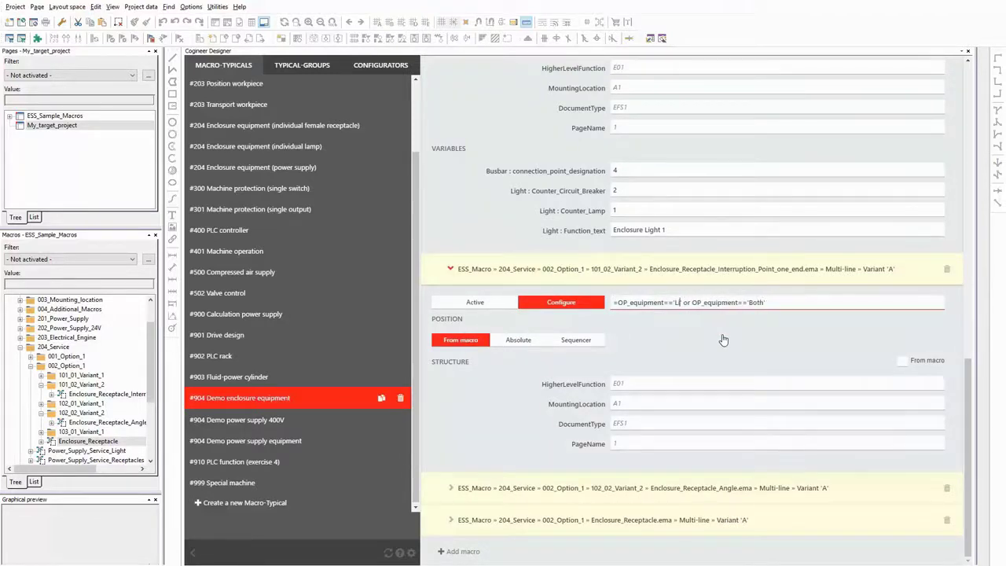
text(Receptacle)
Step: Copy the Receptacle-or-Both activation formula from Enclosure_Receptacle_Interruption_Point_one_end.ema into Enclosure_Receptacle_Angle.ema
drag(808, 302, 508, 298)
key(ctrl+c)
click(681, 352)
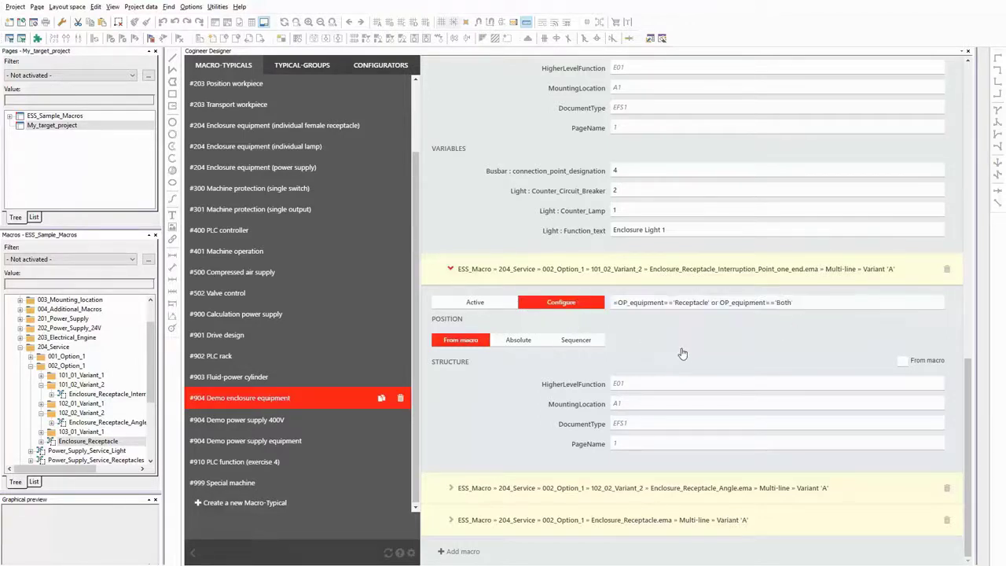
click(636, 270)
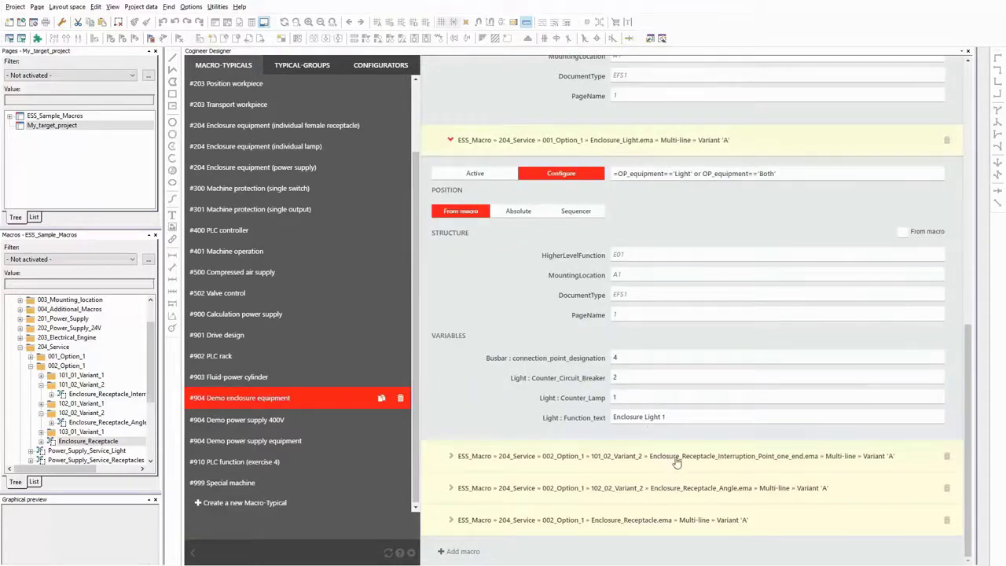
click(682, 492)
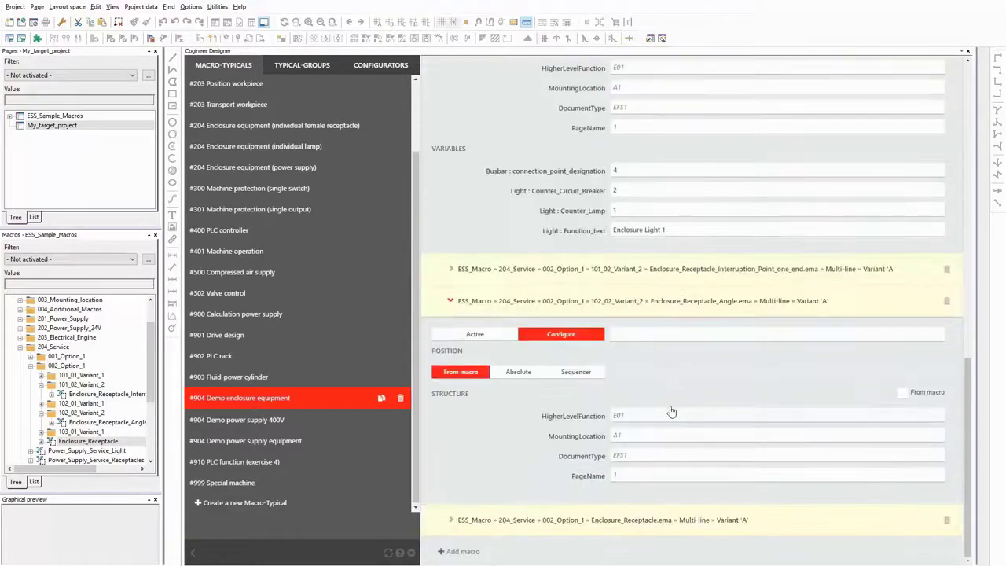
click(672, 336)
key(ctrl+v)
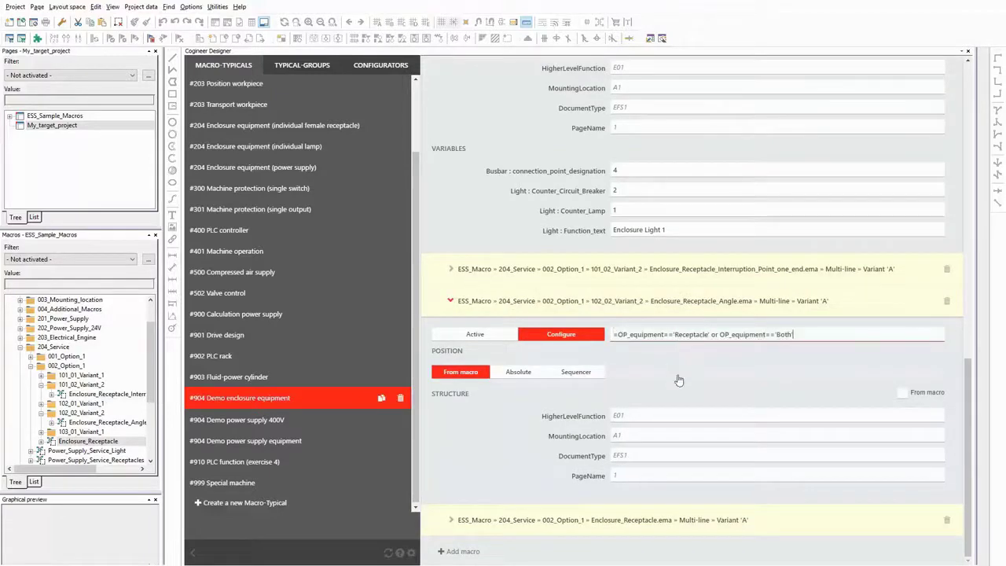
click(680, 301)
Step: Paste the formula =OP_equipment=='Receptacle' or OP_equipment=='Both' as the activation condition of Enclosure_Receptacle.ema
click(696, 520)
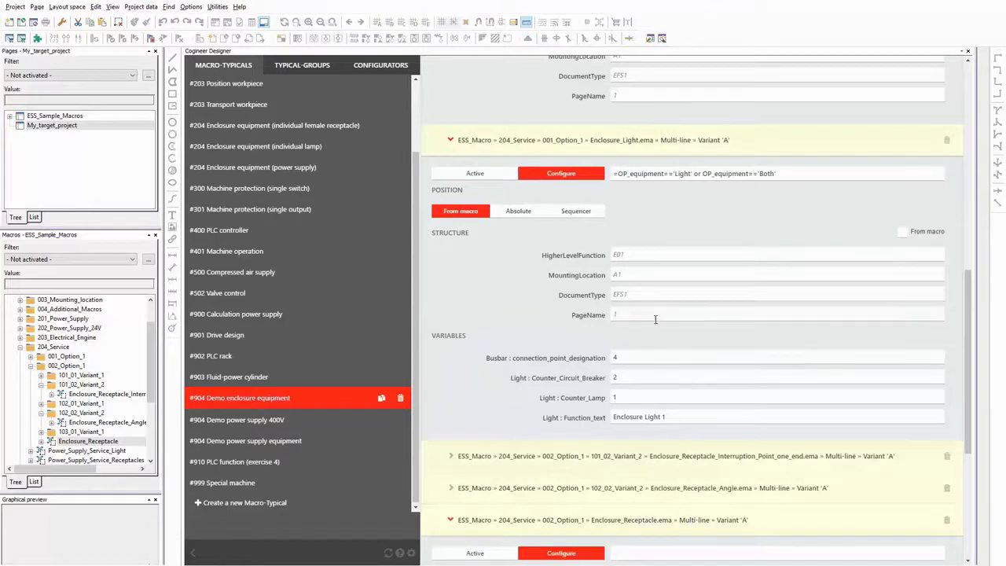
scroll(655, 319, down, 8)
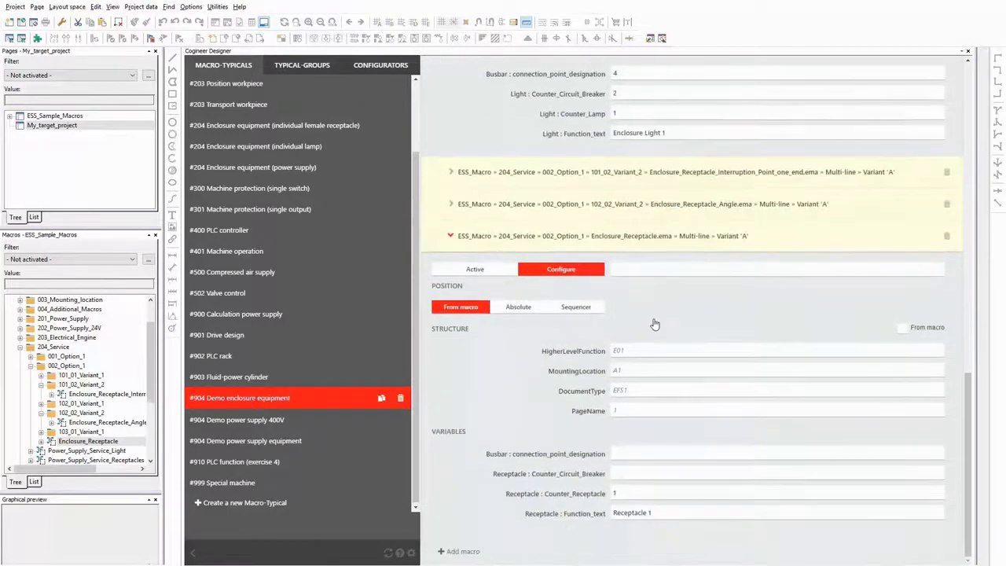
click(634, 268)
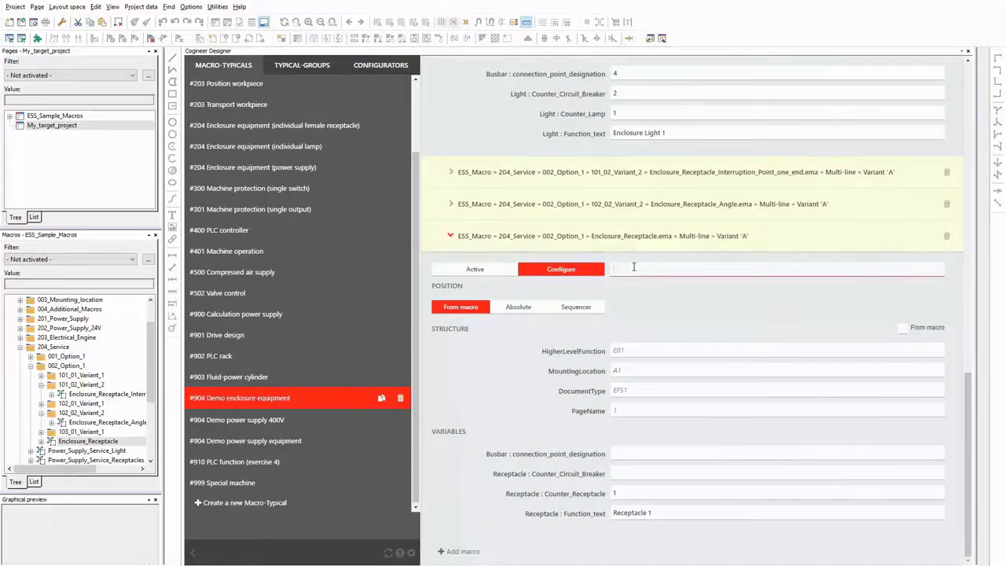
key(ctrl+v)
click(681, 303)
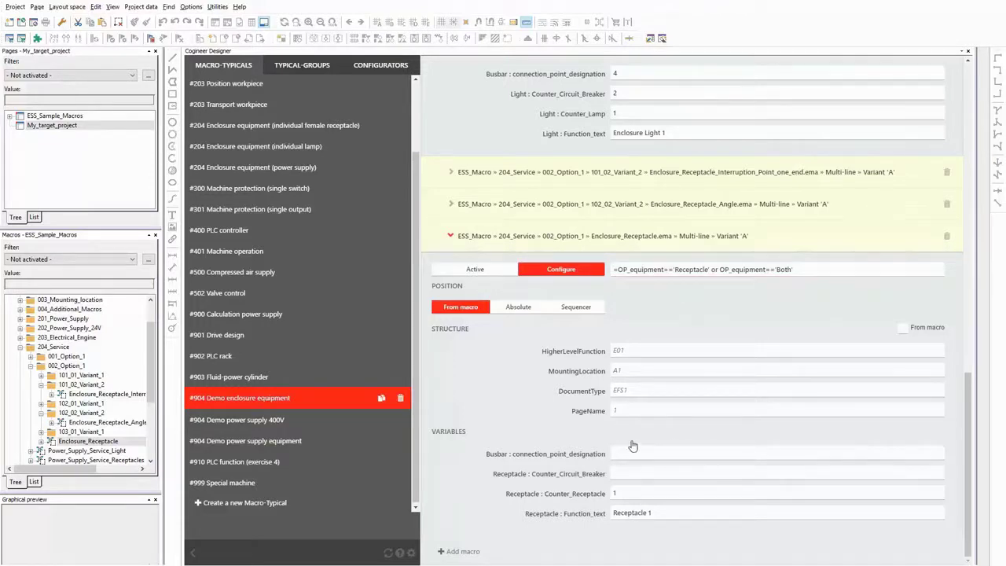
Step: Set Busbar : connection_point_designation of Enclosure_Receptacle.ema to the formula =OP_equipment=='Both'?5:4
click(637, 92)
click(626, 456)
text(=)
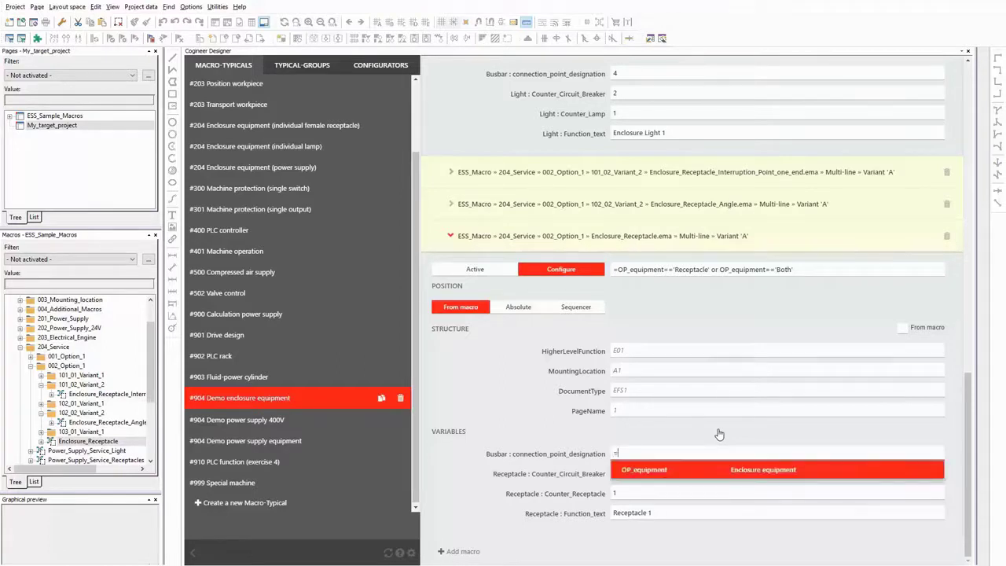
key(Return)
text(==)
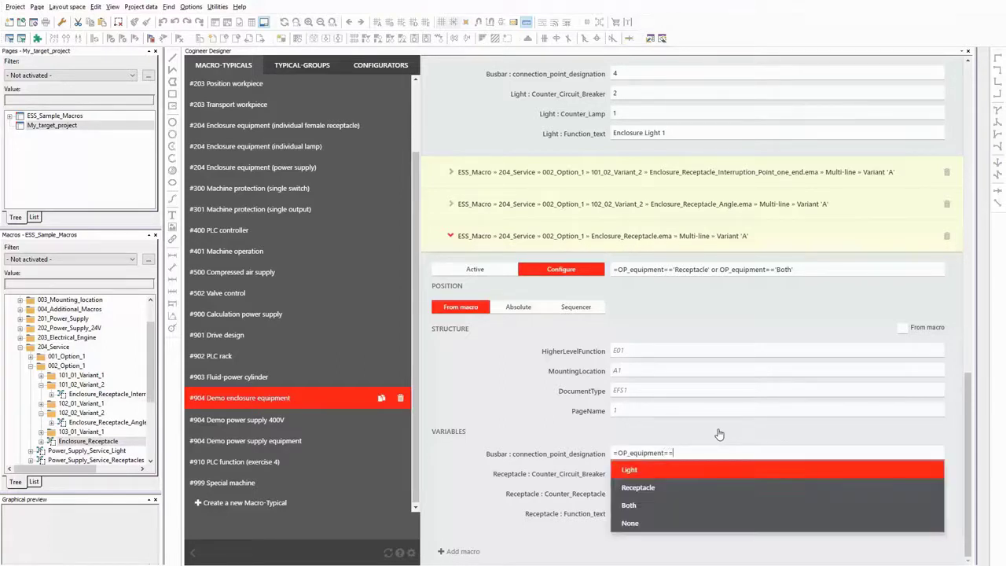
key(Down)
key(Down)
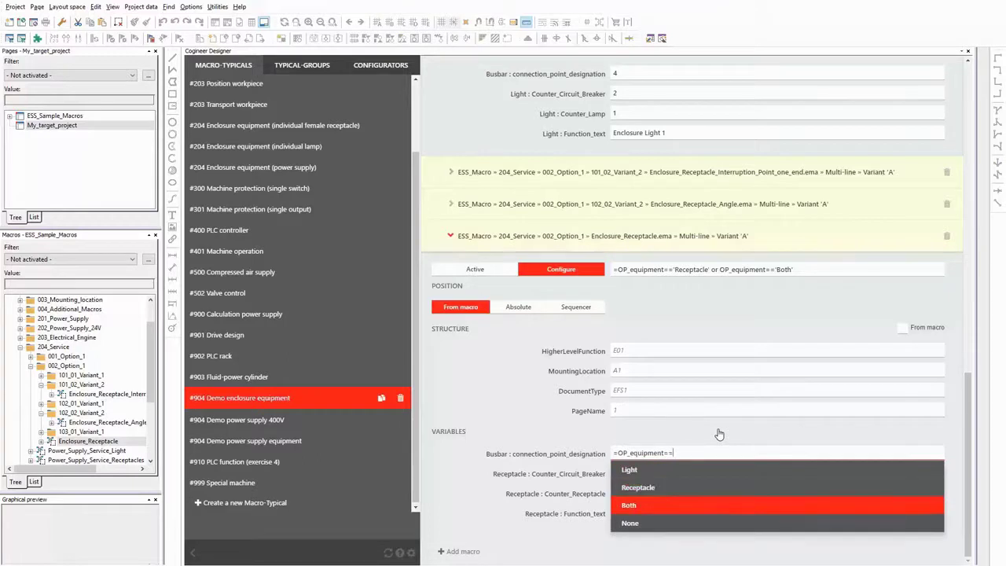
key(Return)
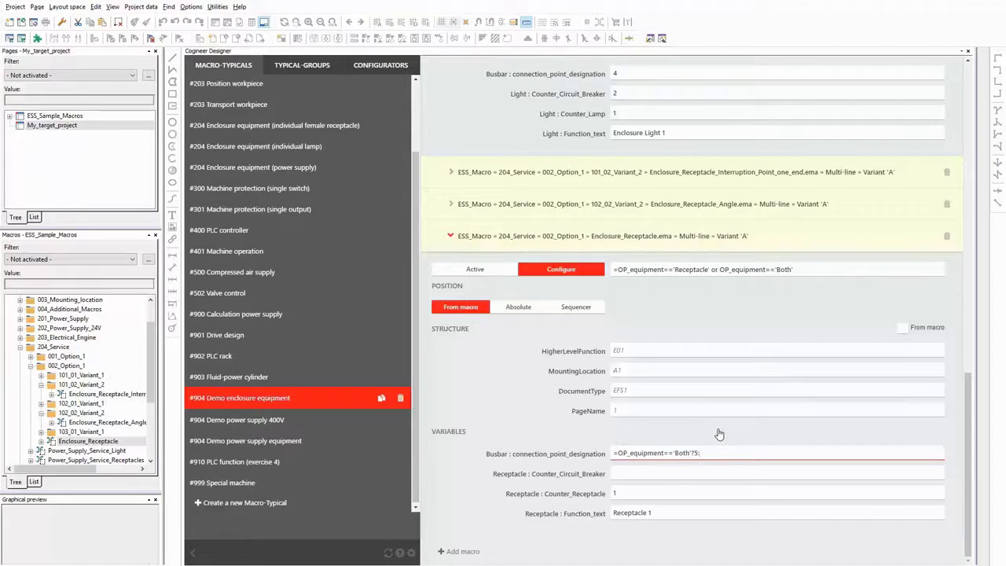
text(4)
Step: Copy the busbar formula into Receptacle : Counter_Circuit_Breaker, change it to =OP_equipment=='Both'?3:2, and collapse the Enclosure_Receptacle.ema entry
drag(717, 453, 550, 453)
key(ctrl+c)
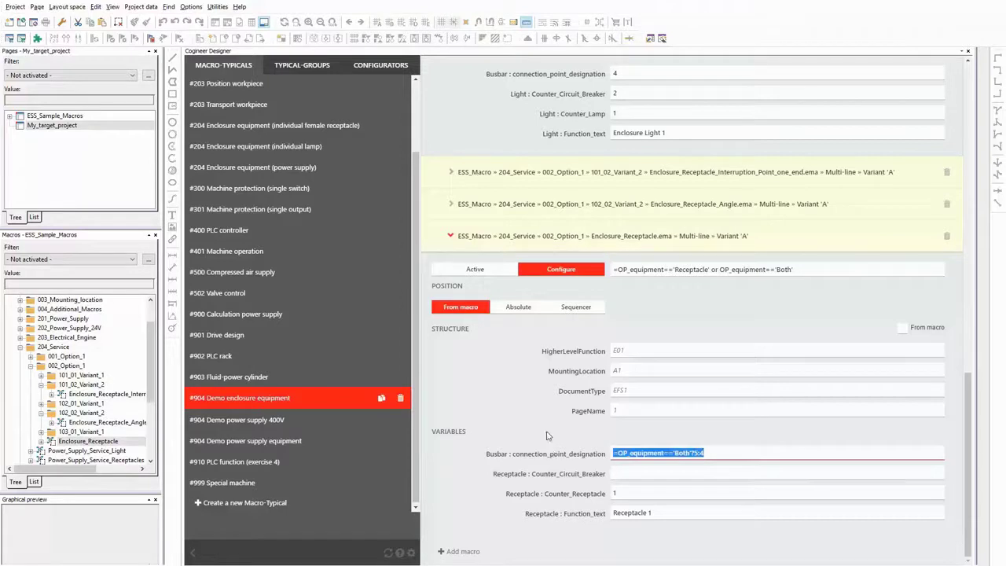
click(617, 473)
key(ctrl+v)
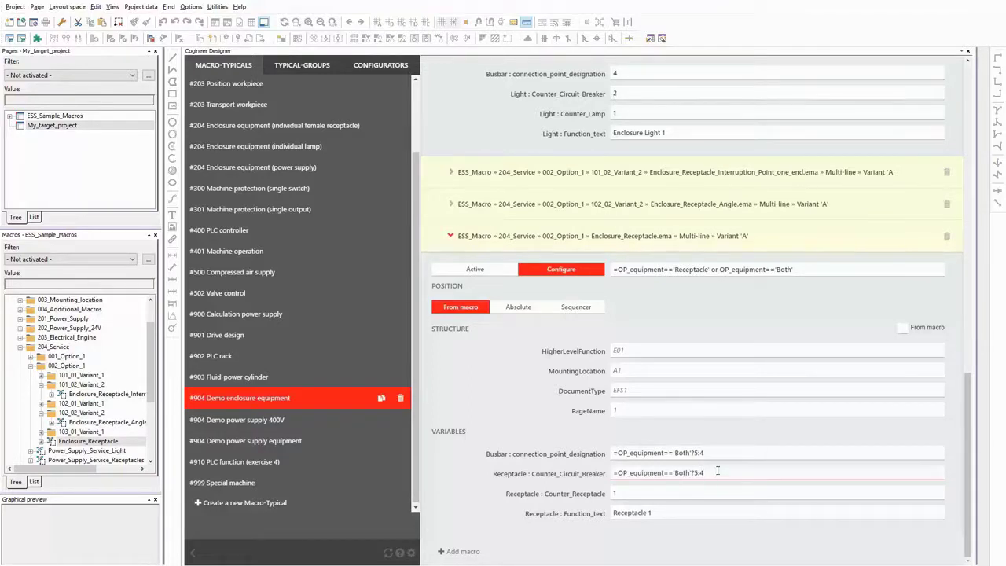
key(BackSpace)
key(BackSpace)
text(3:2)
click(536, 433)
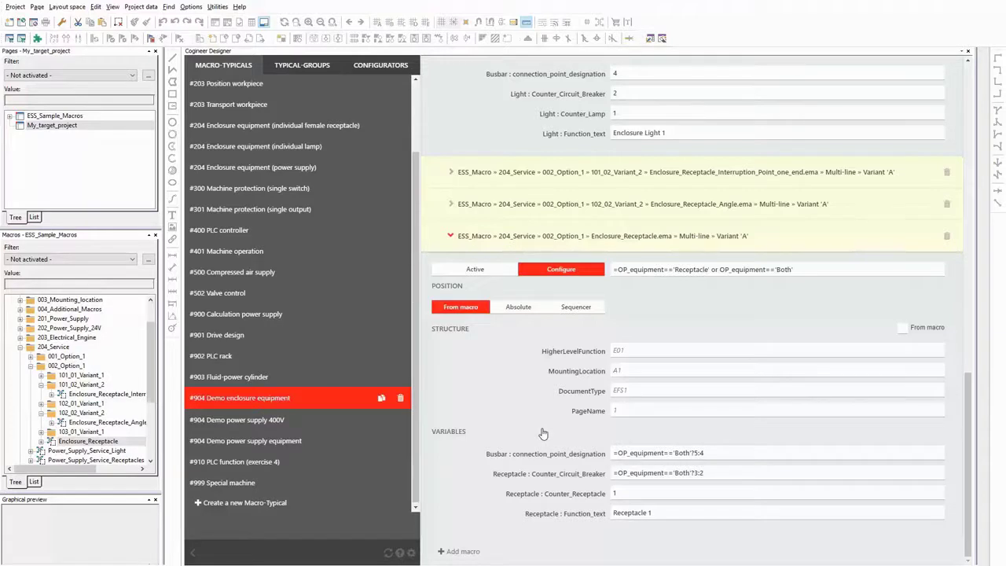
click(555, 237)
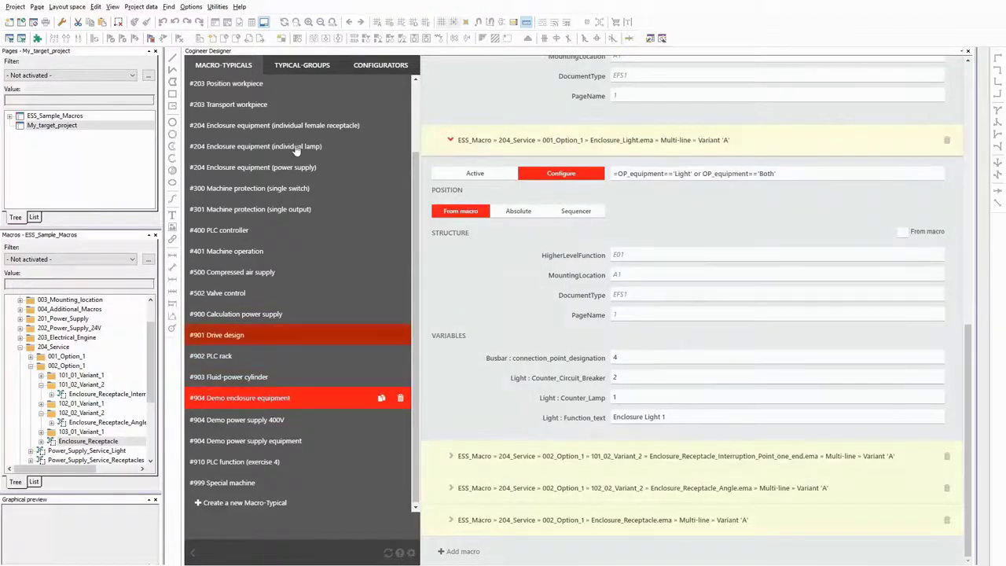
Step: Open the #900 Demo typical-group and expand its three #904 elements to show their configuration variables
click(301, 67)
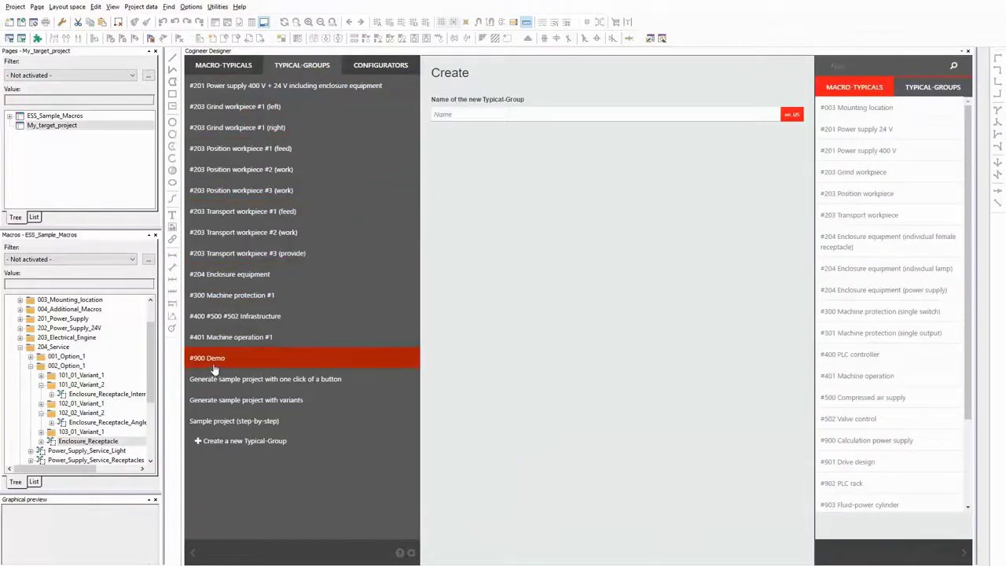
click(210, 366)
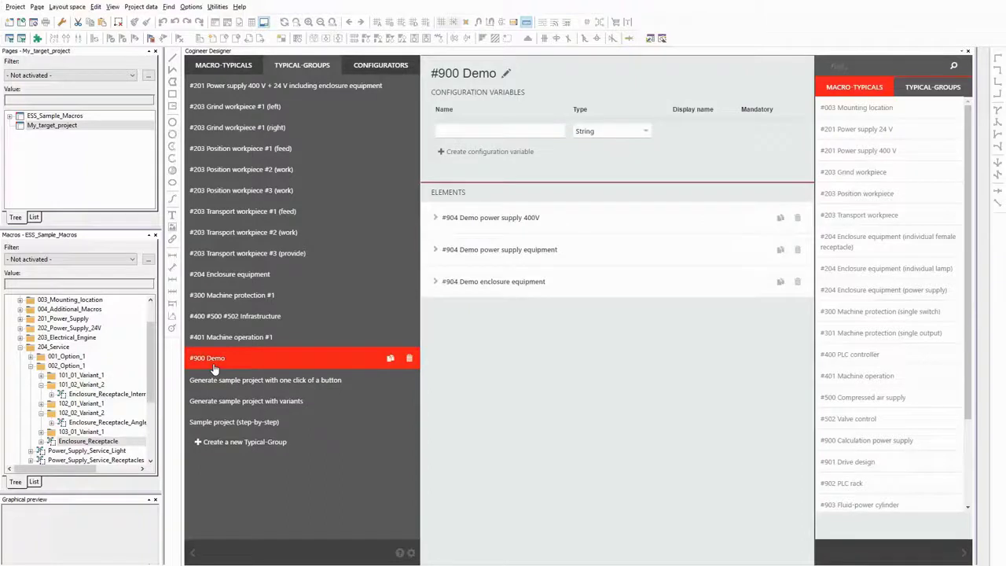
click(502, 224)
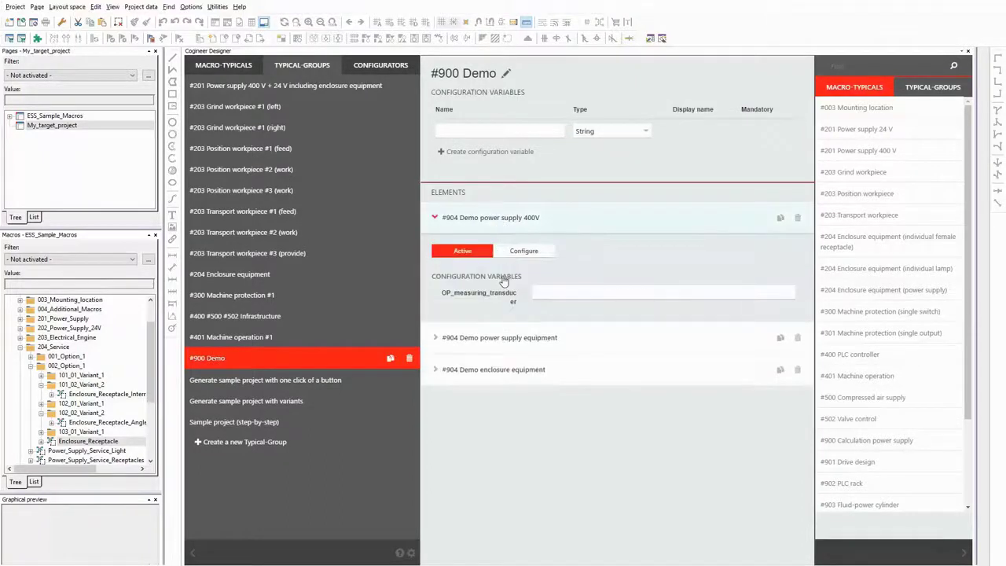
click(512, 341)
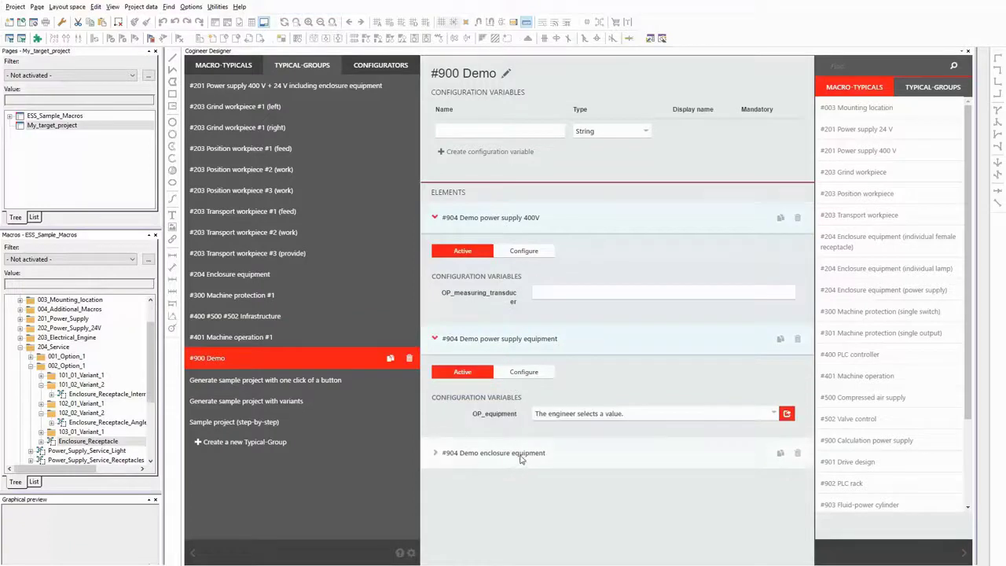
click(472, 456)
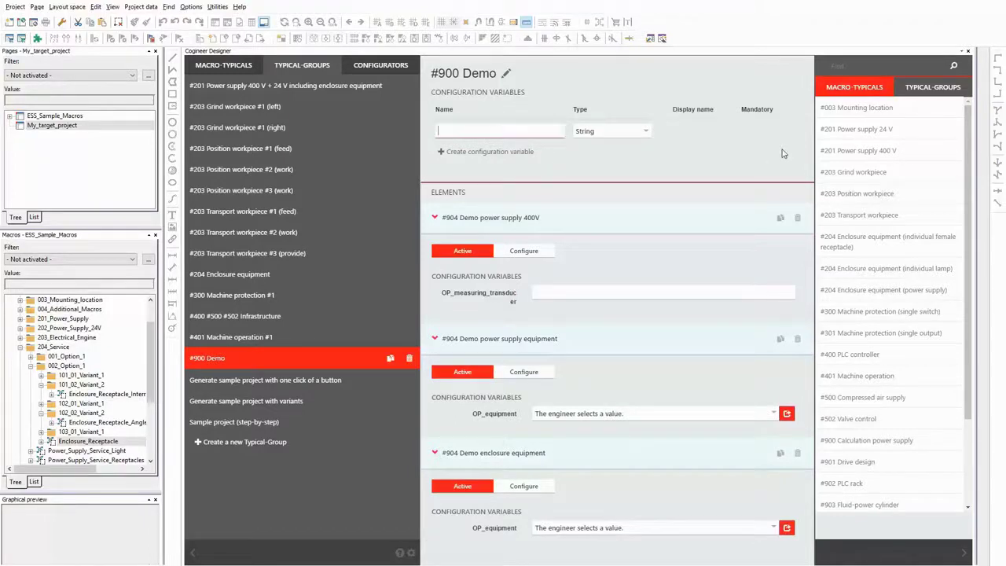
Step: Create a mandatory Boolean configuration variable OP_measuring_transducer in #900 Demo with the display name Measuring transducer
text(OP_measuring_transducer)
click(610, 131)
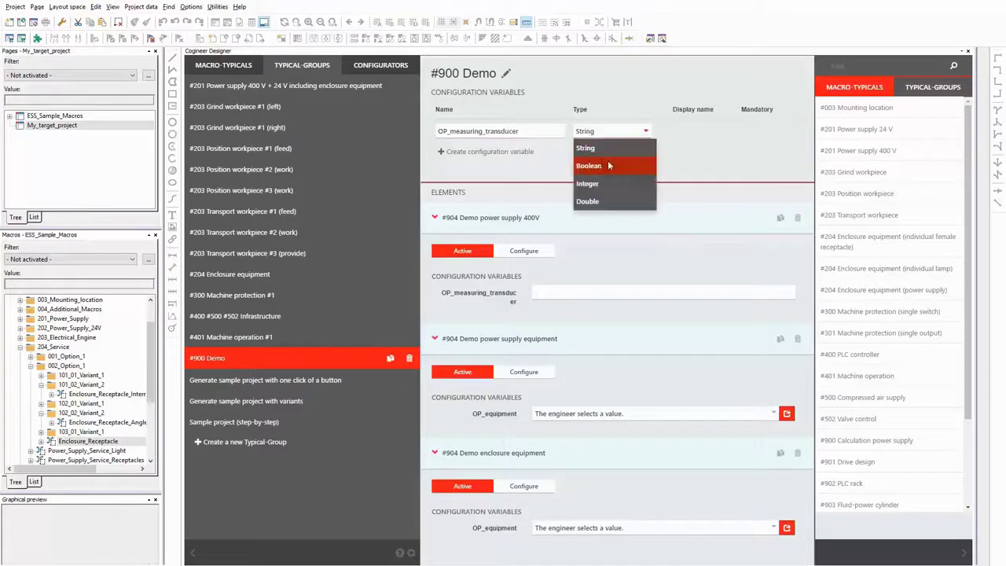
click(602, 166)
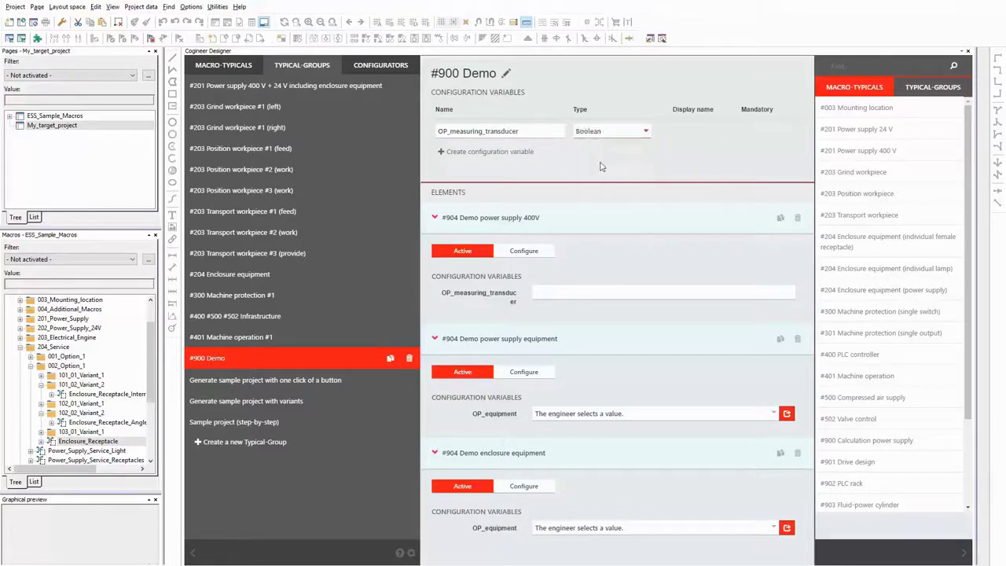
click(525, 152)
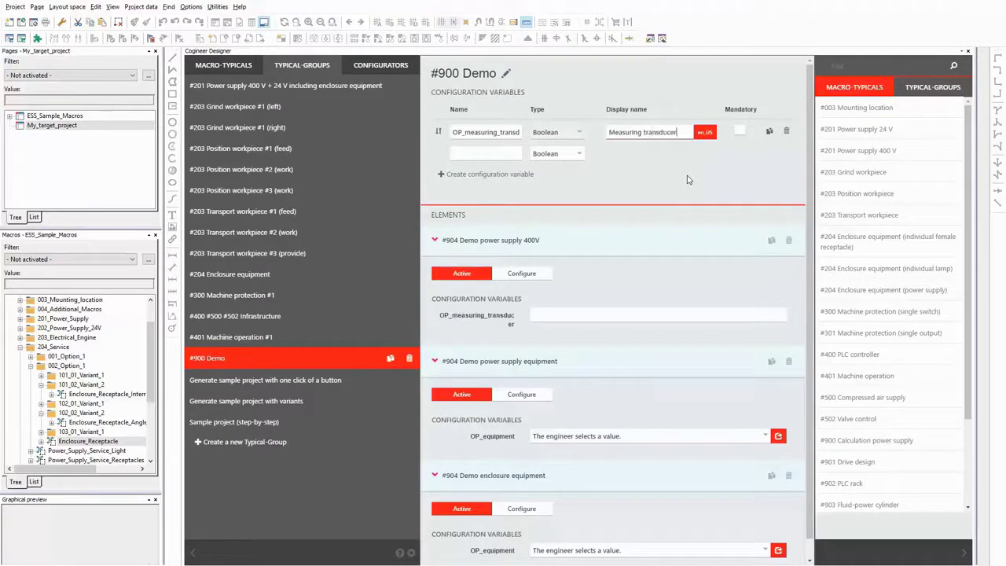
click(739, 132)
Step: Generate the OP_equipment variable from the #904 Demo power supply equipment element, name it Enclosure equipment for display, and make it mandatory
click(778, 438)
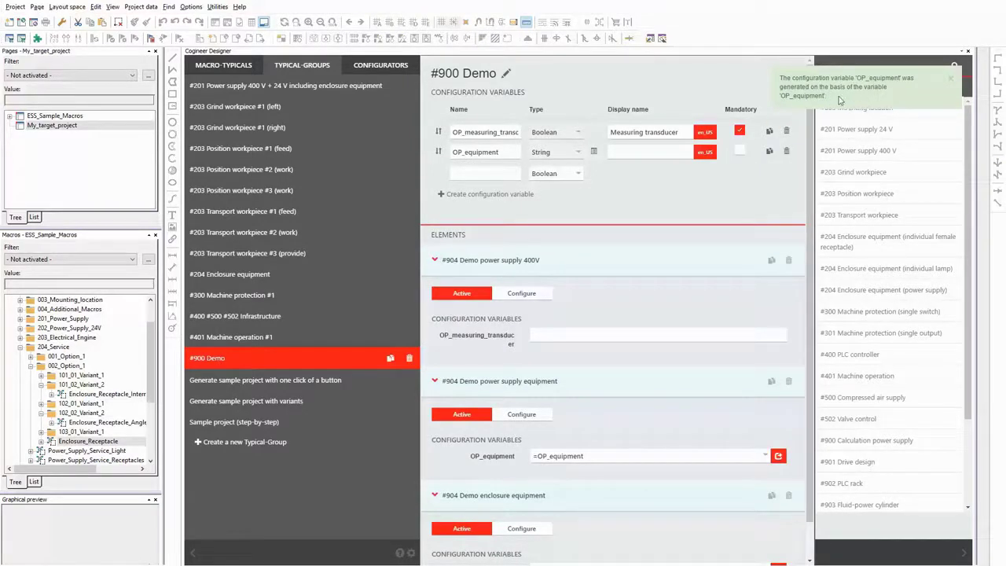
click(595, 152)
click(565, 213)
text(Enclosure eq)
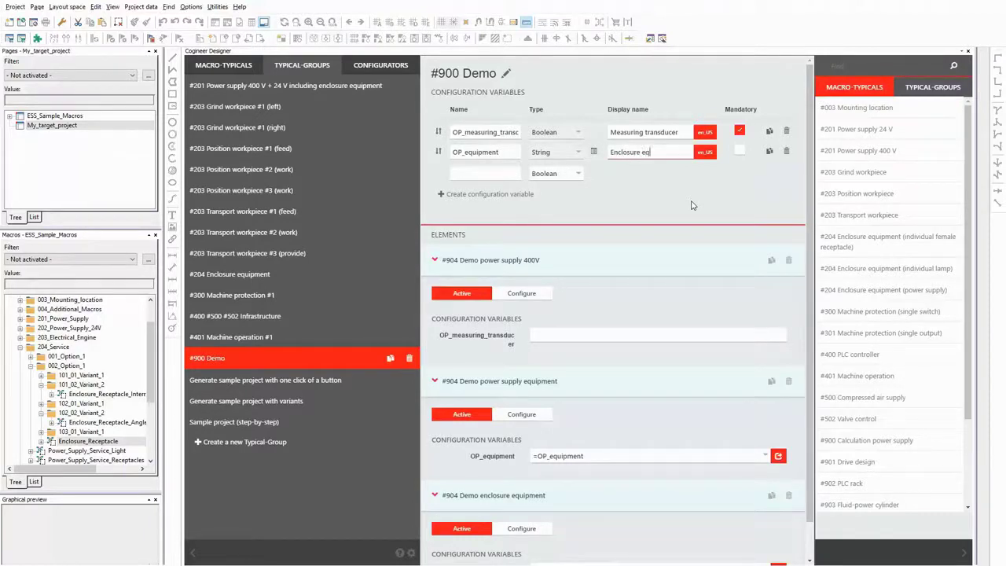
text(uipment)
click(740, 151)
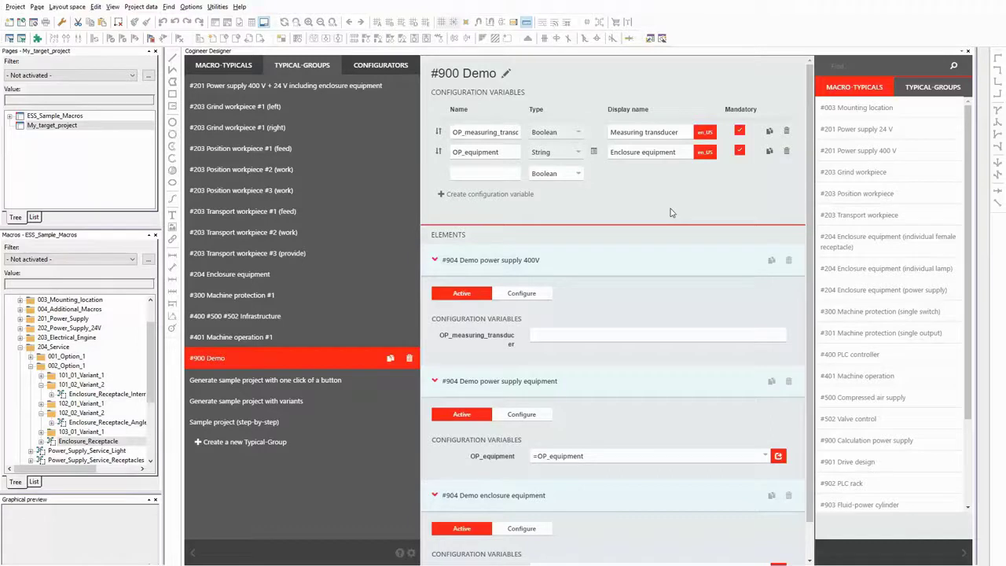
Step: Assign =OP_measuring_transducer to the OP_measuring_transducer variable of the #904 Demo power supply 400V element
click(572, 338)
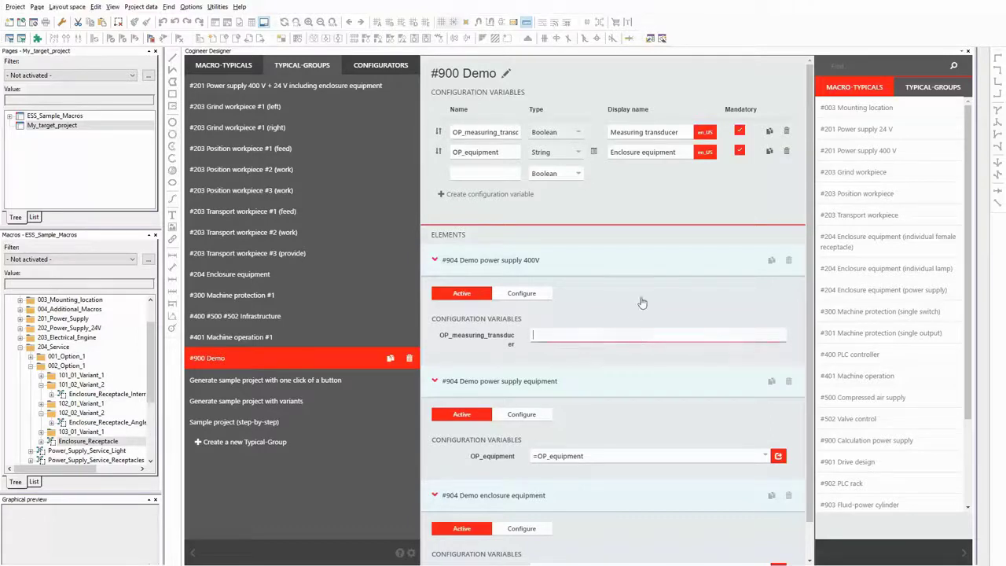
text(=)
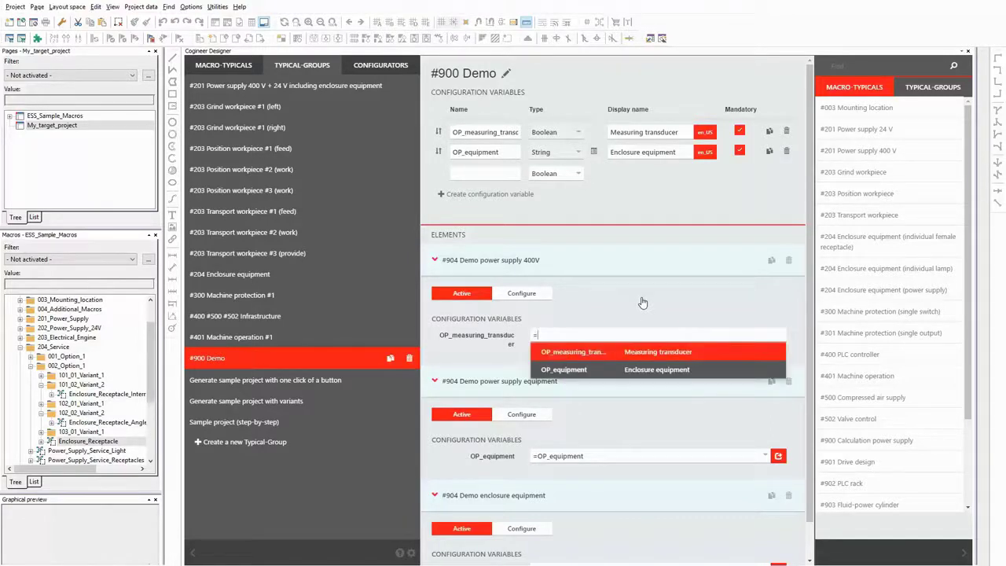
key(Return)
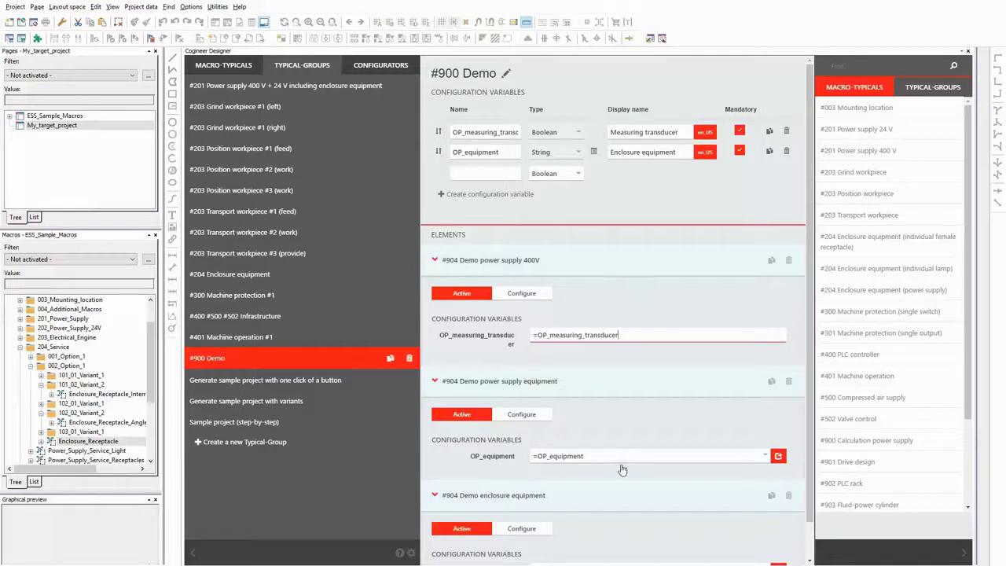
Step: Replace the OP_equipment value of the #904 Demo enclosure equipment element with =OP_equipment
scroll(663, 463, down, 1)
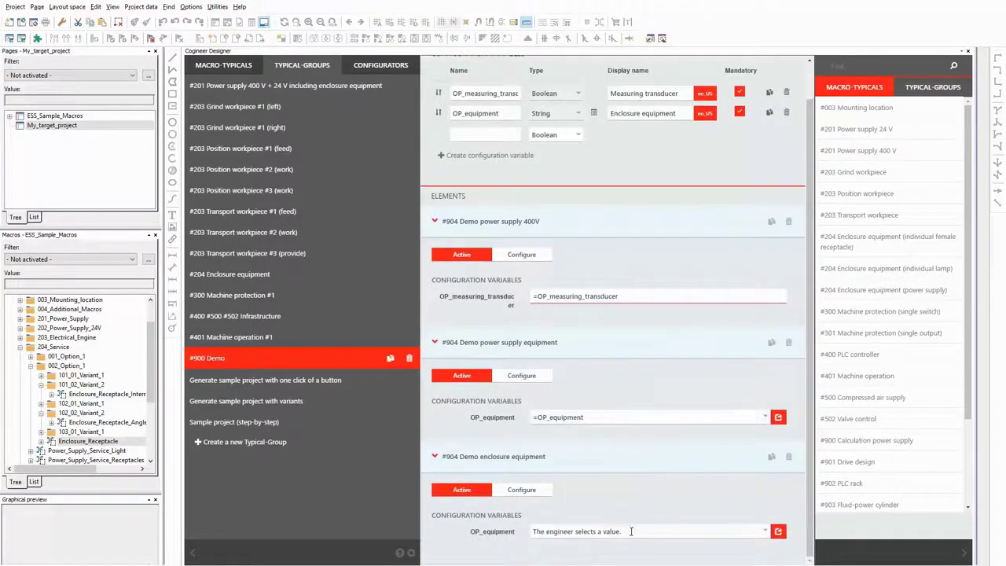
drag(624, 532, 449, 519)
text(=)
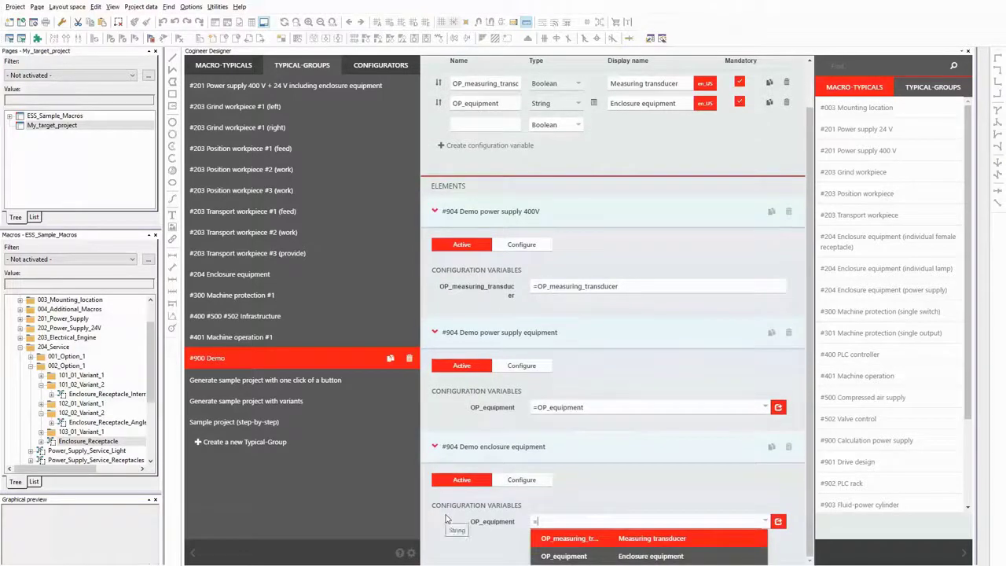
key(Down)
key(Return)
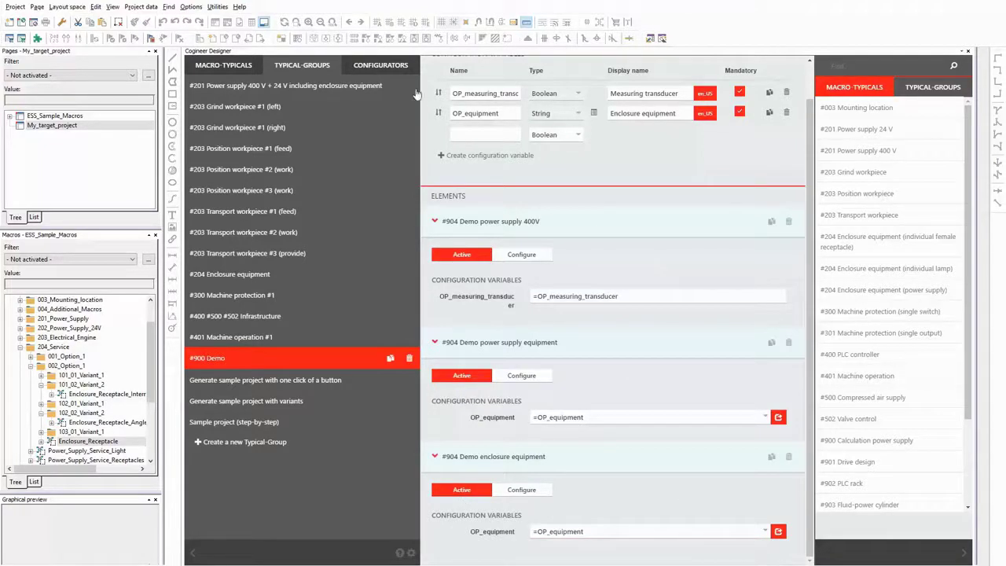
Step: Create a configurator named 6 Demo and add the #900 Demo typical-group to it
click(389, 66)
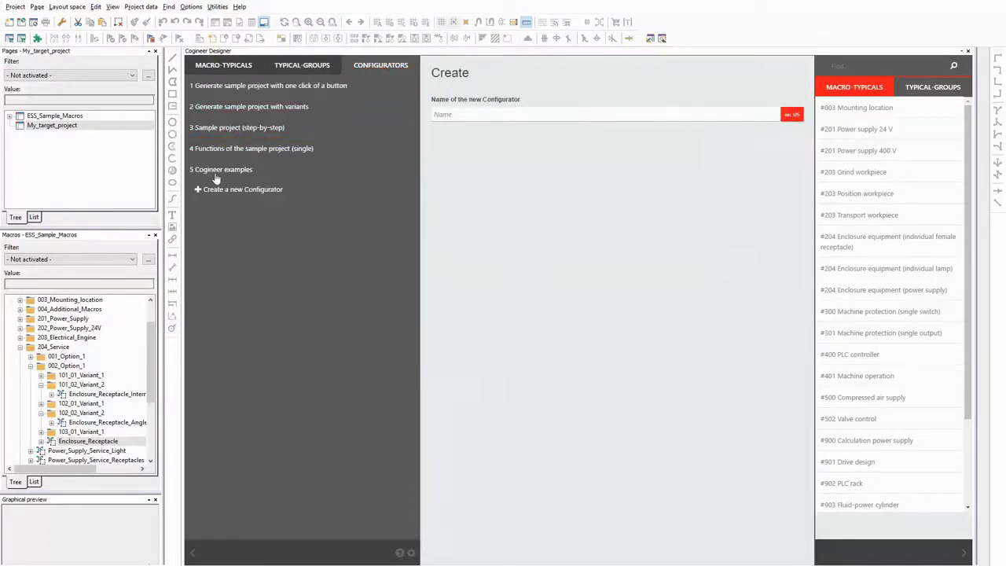
click(476, 112)
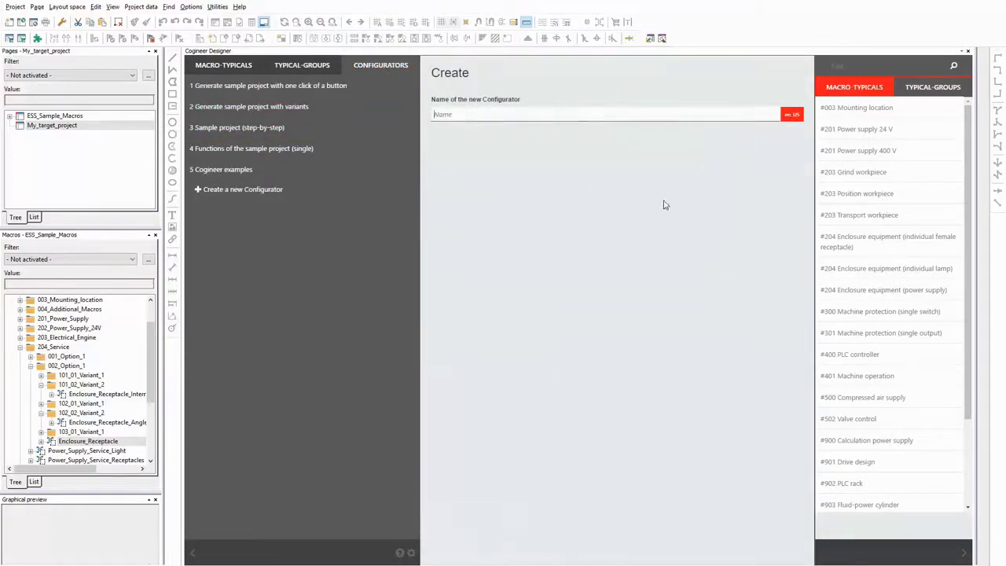
text(6 Demo)
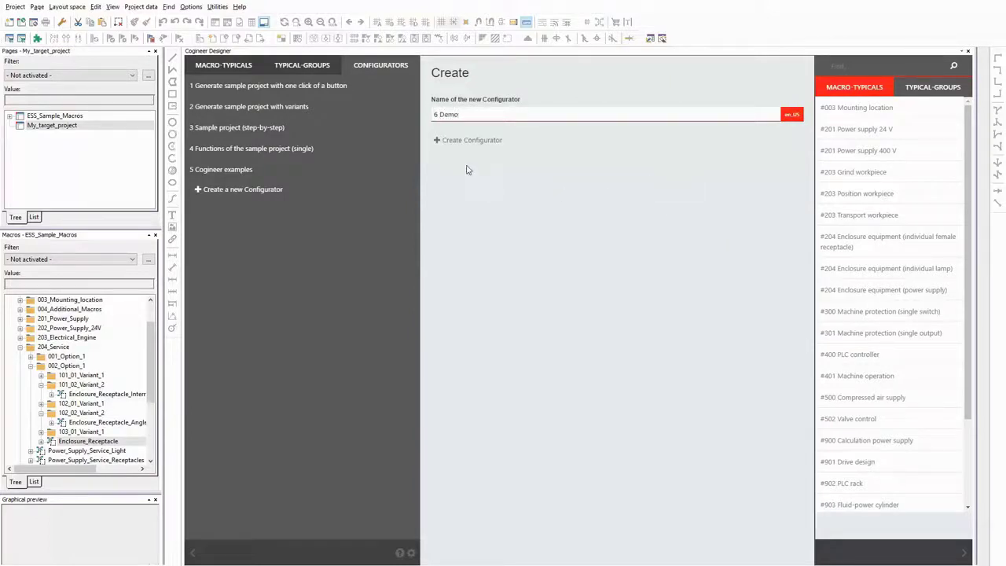
click(472, 141)
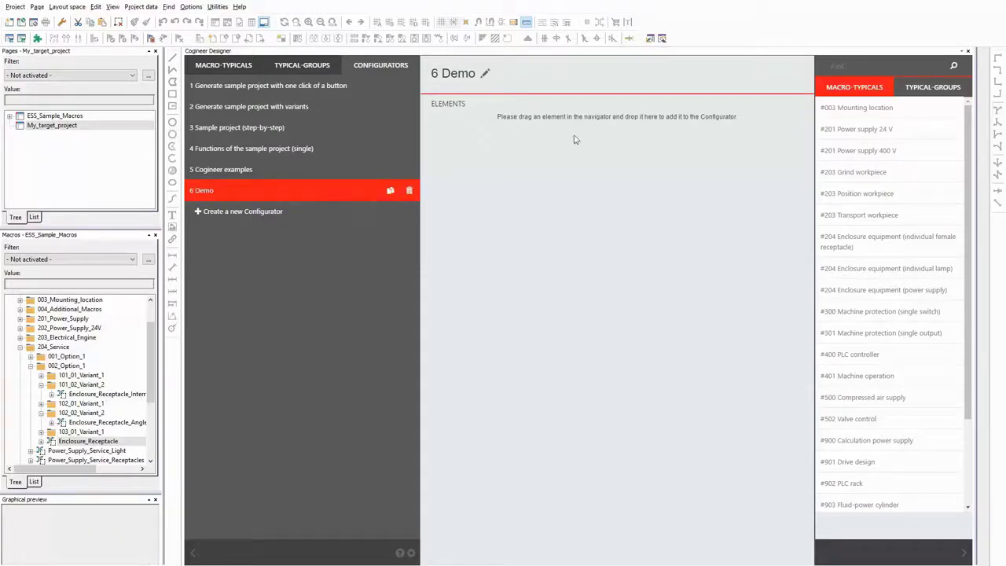
click(932, 87)
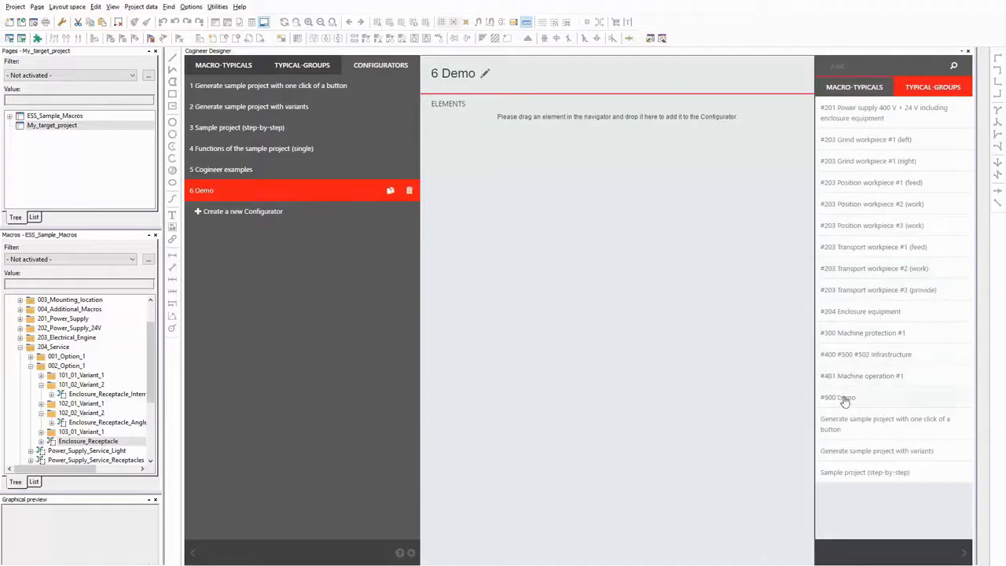
drag(844, 401, 574, 120)
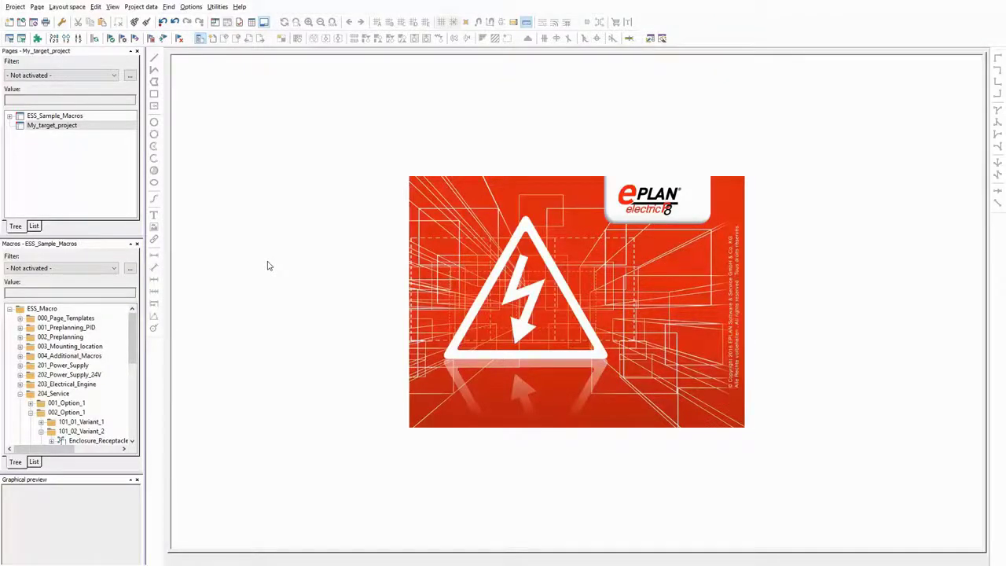
Step: Open the Cogineer Project Builder and select My_target_project in the project tree
click(220, 7)
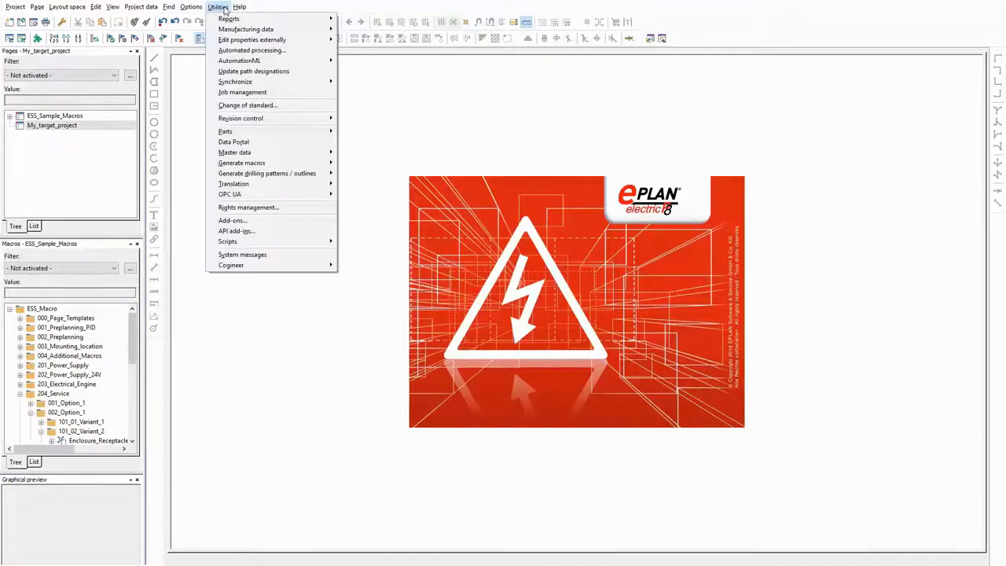
mouse_move(308, 265)
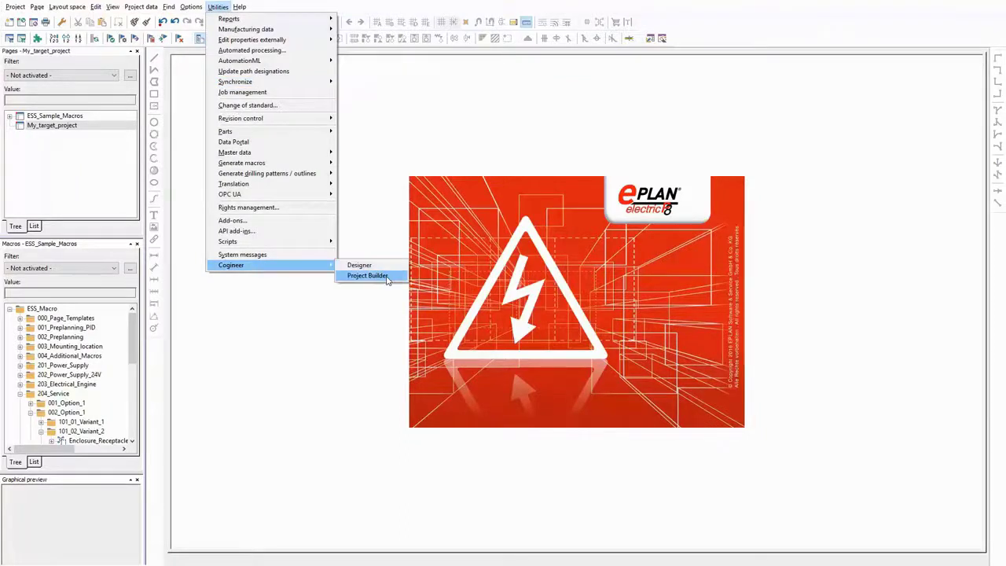
click(367, 275)
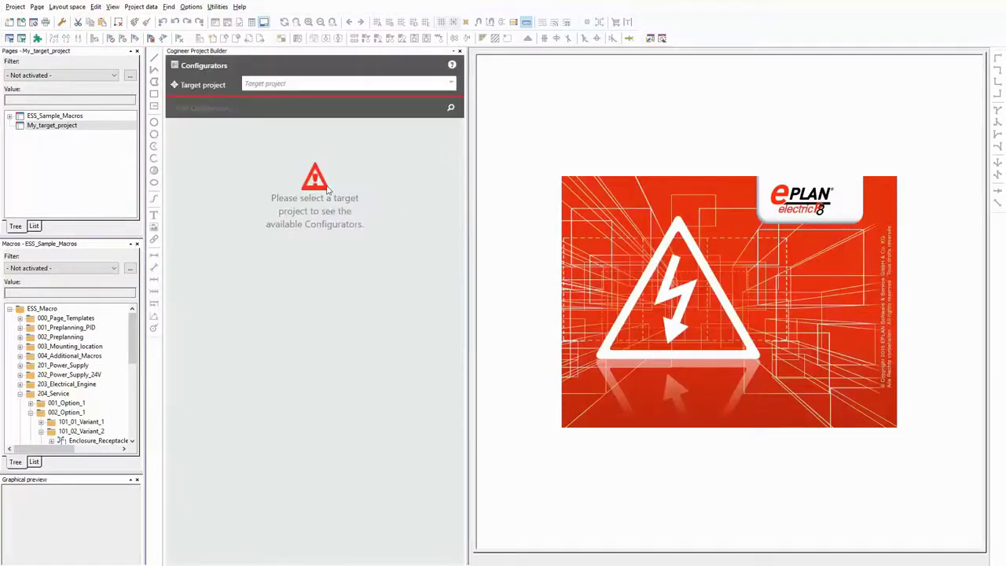
click(293, 209)
click(45, 128)
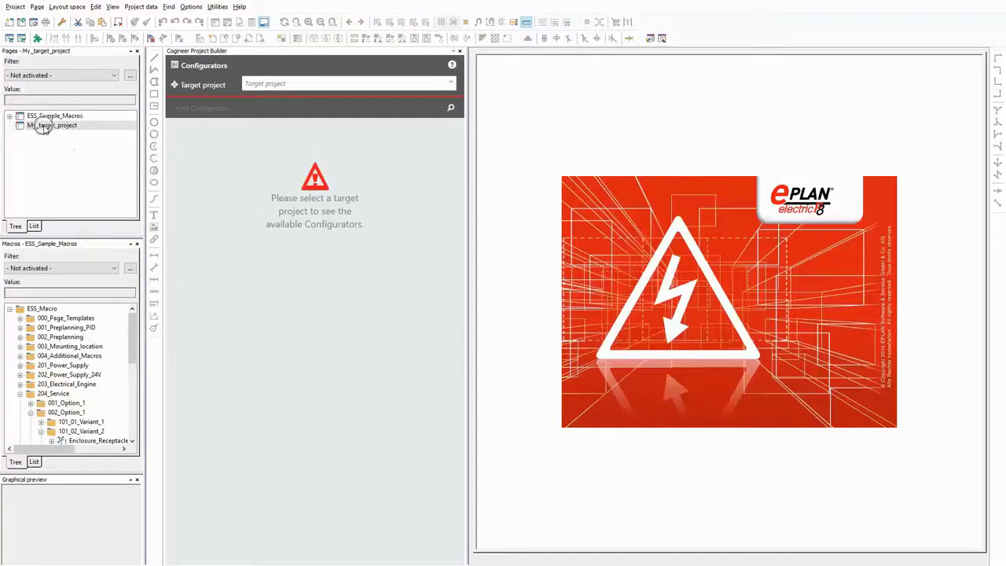
Step: Set My_target_project as the target project and generate the #900 Demo configuration from the 6 Demo configurator with its default values
click(299, 86)
click(294, 99)
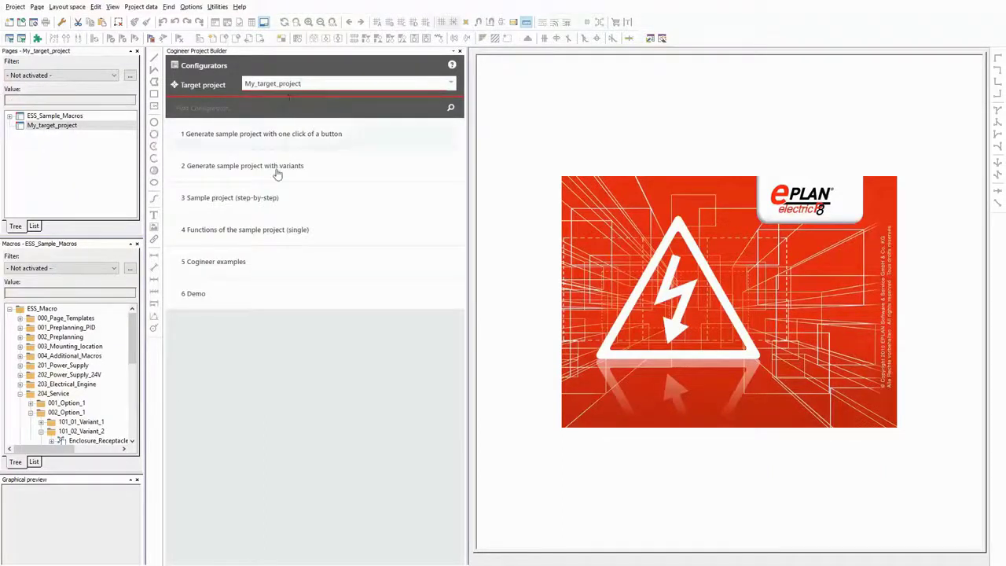
click(201, 294)
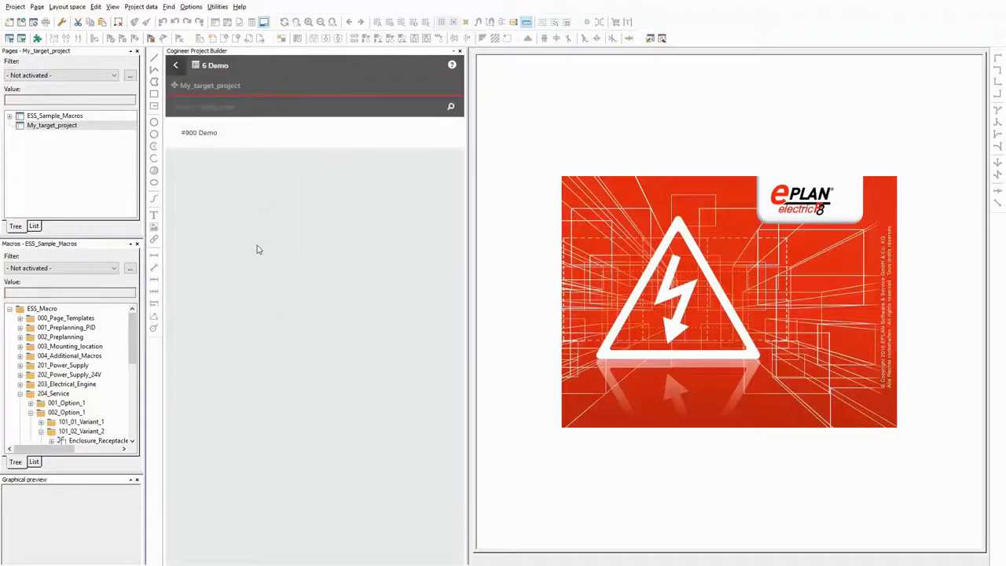
click(207, 135)
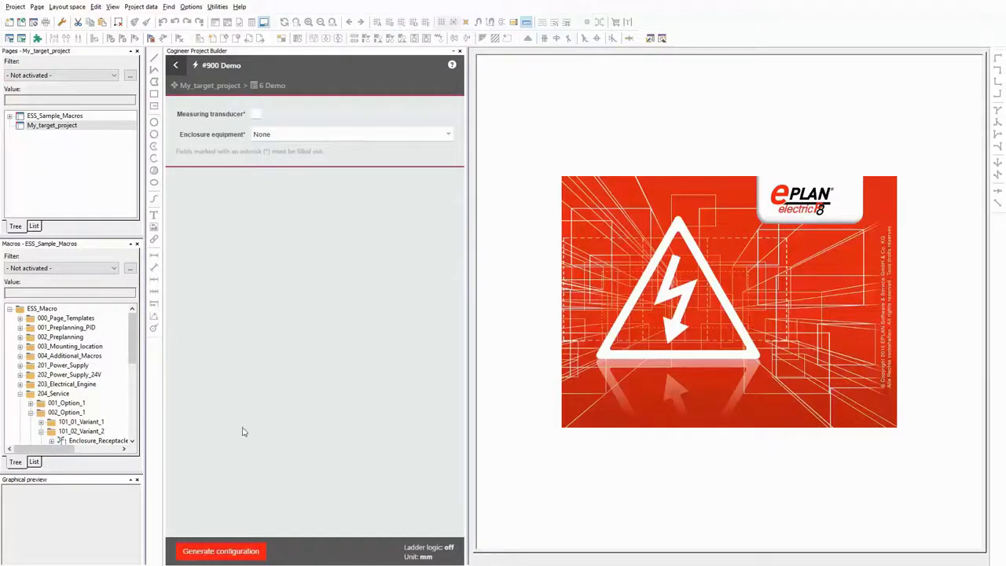
click(248, 551)
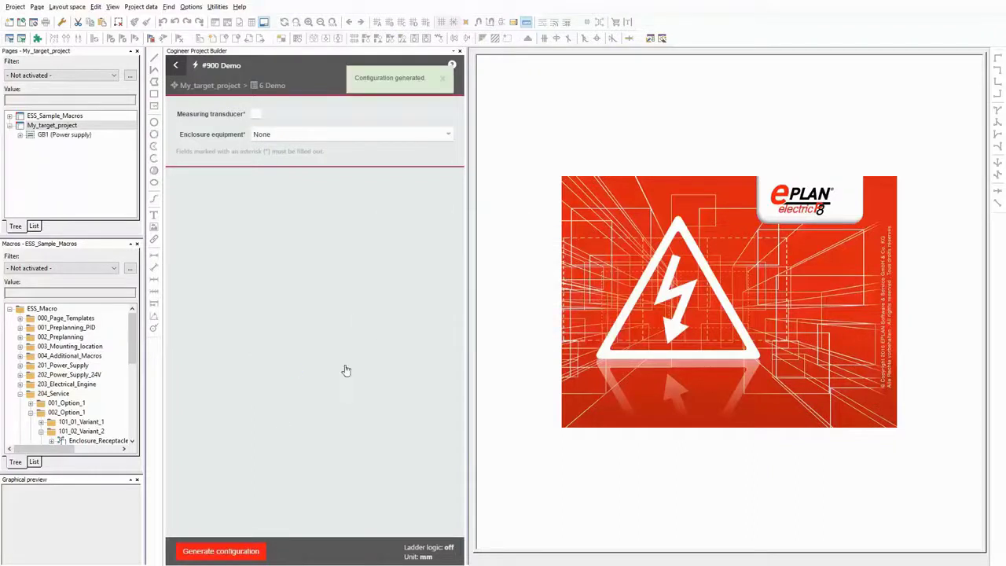
Step: Expand the generated GB1 (Power supply) structure and open its page 1 Power supply 400V
click(47, 135)
click(55, 144)
click(74, 153)
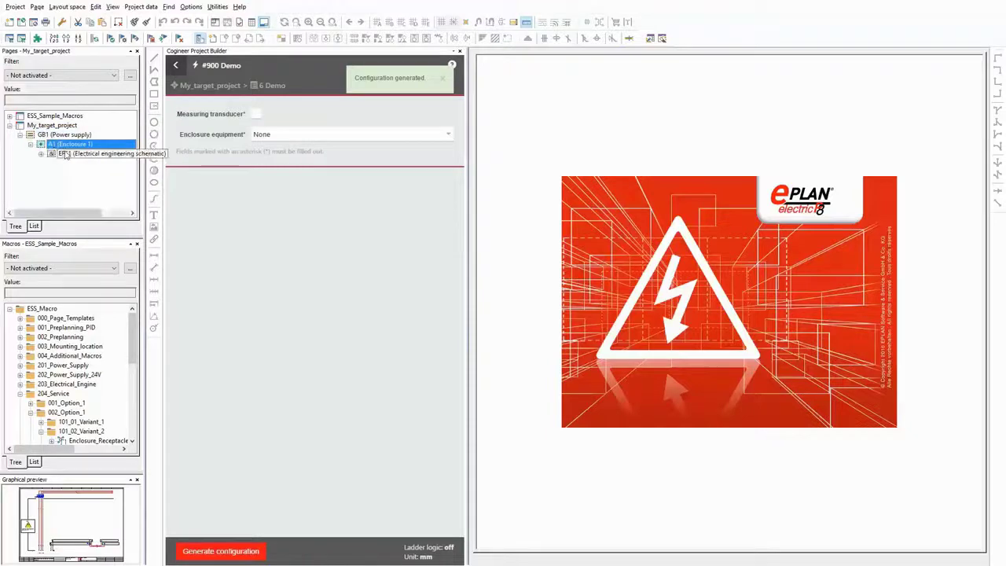
click(90, 164)
double_click(90, 163)
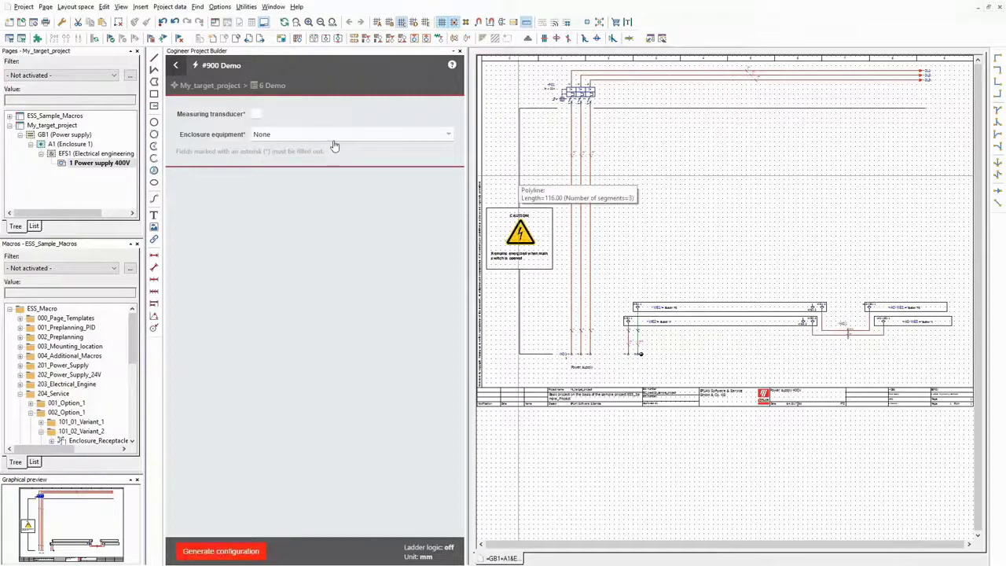
Step: Enable the measuring transducer, regenerate the configuration and reopen page 1 Power supply 400V
click(256, 115)
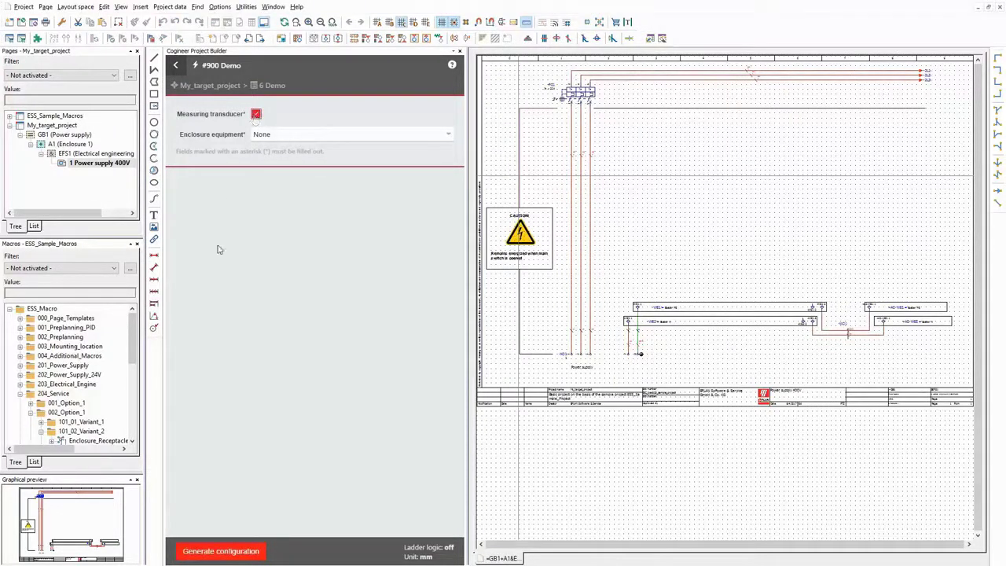
click(235, 553)
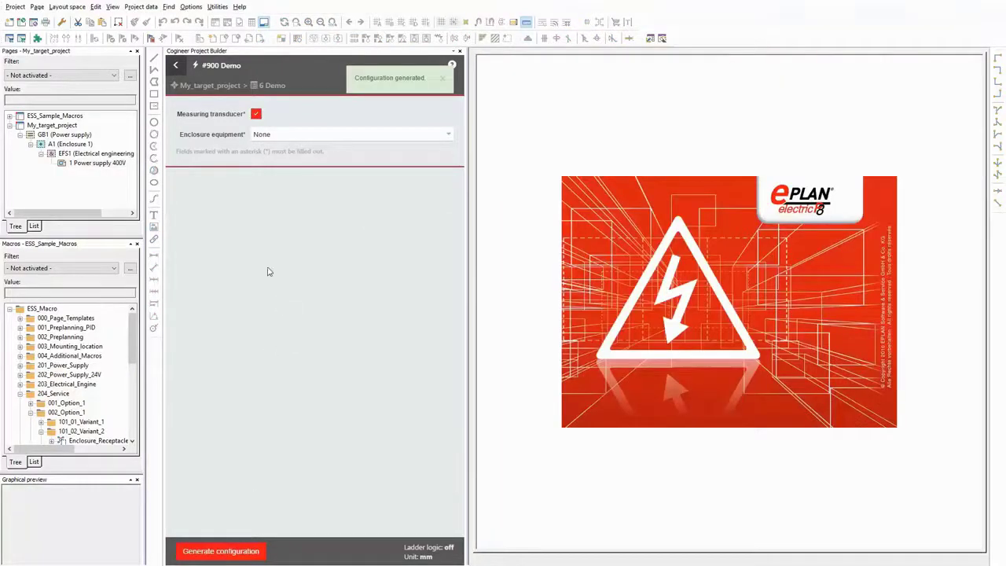
double_click(102, 164)
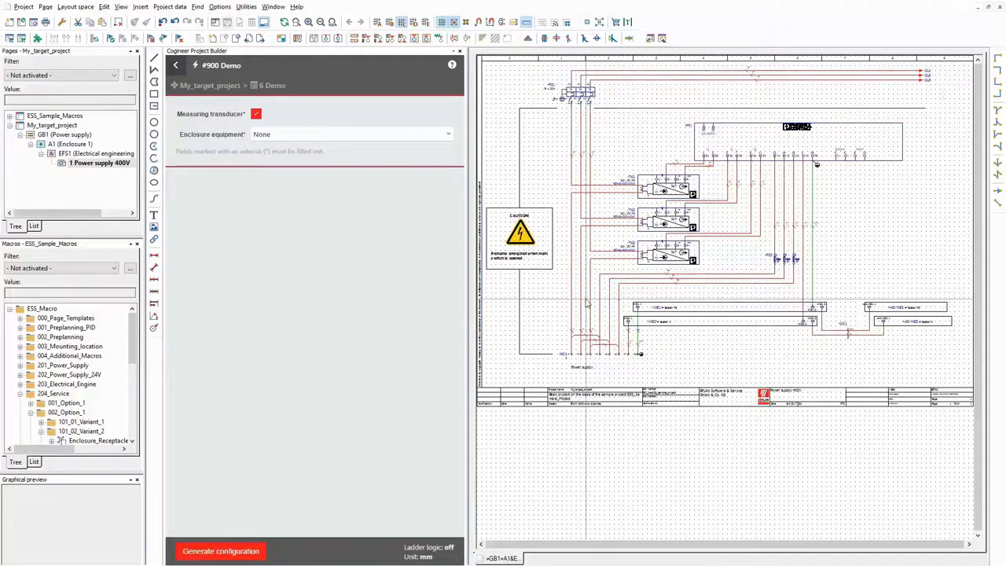
Step: Set the enclosure equipment to Light and regenerate the #900 Demo configuration
click(287, 141)
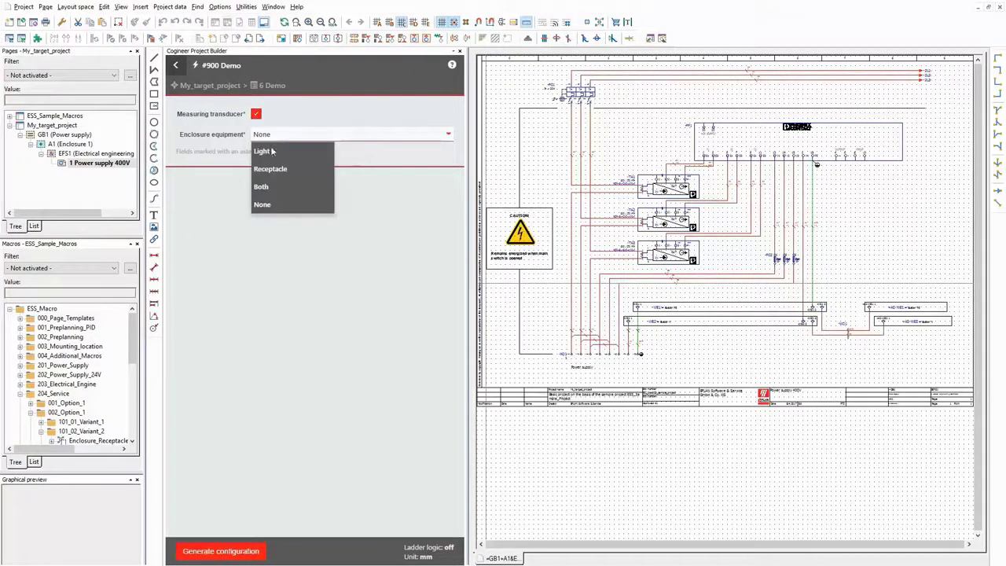
click(275, 149)
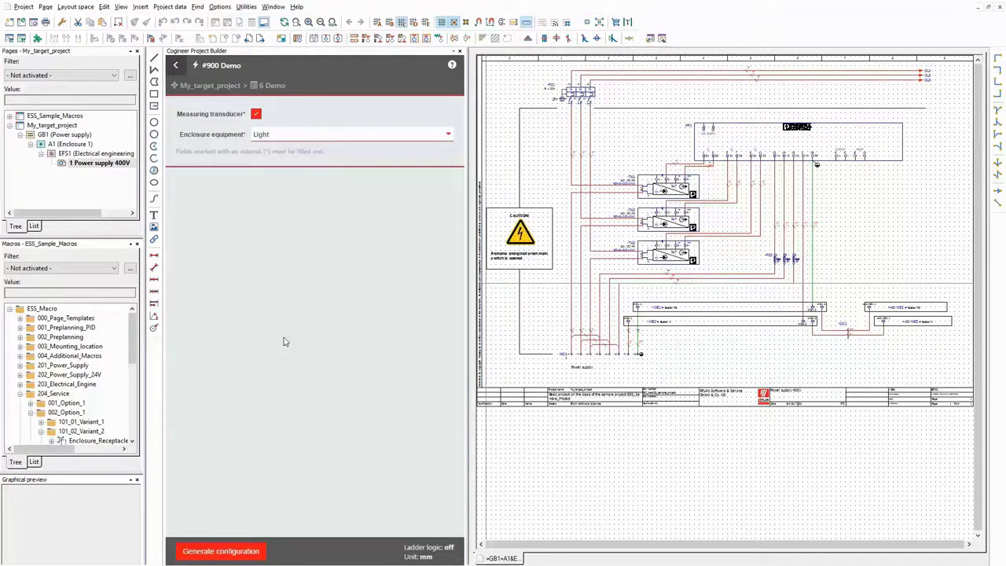
click(245, 553)
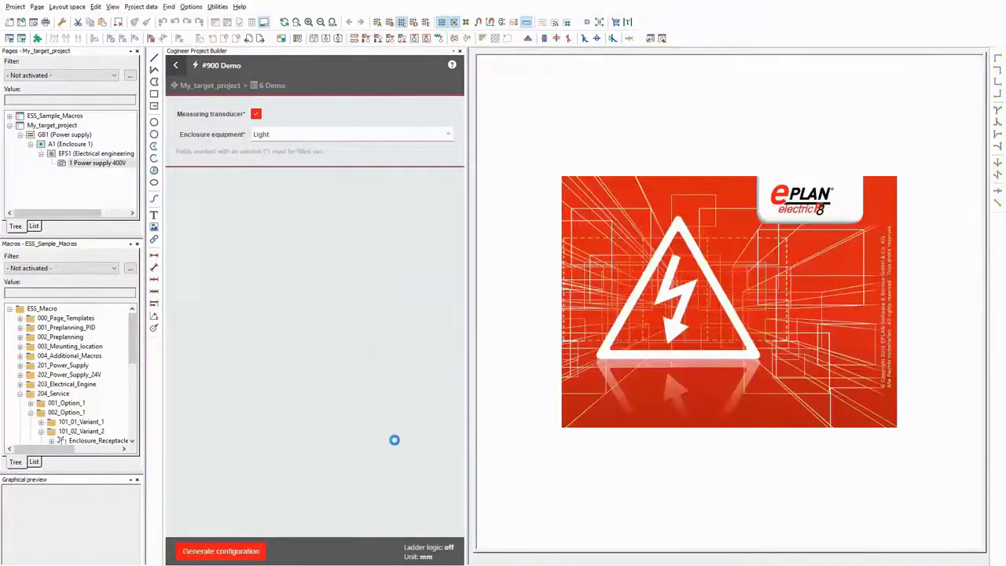
Step: Open page 1 Enclosure equipment under E01 (Lighting) and go to the counterpiece of its =GB1-1L1 interruption point
click(57, 137)
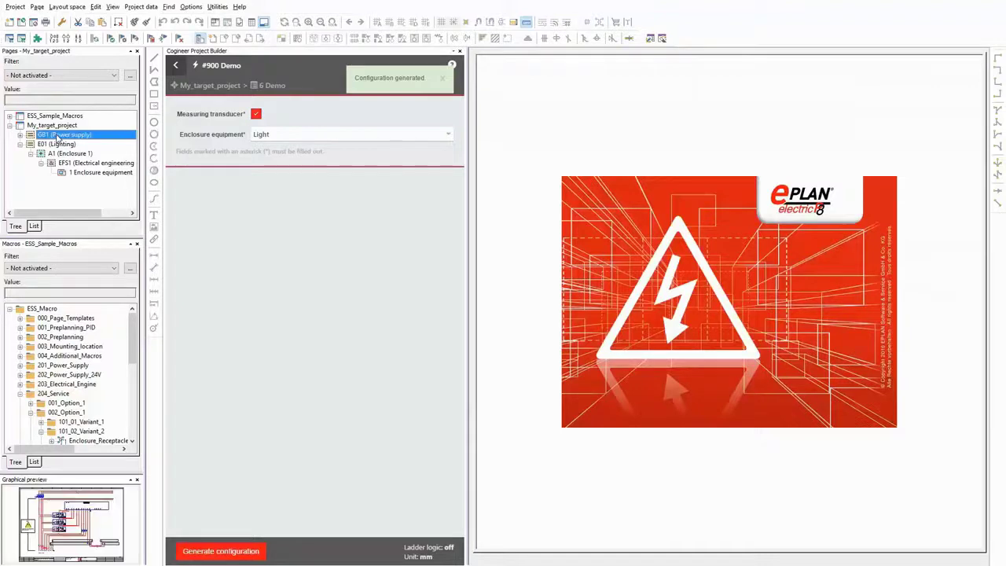
double_click(78, 173)
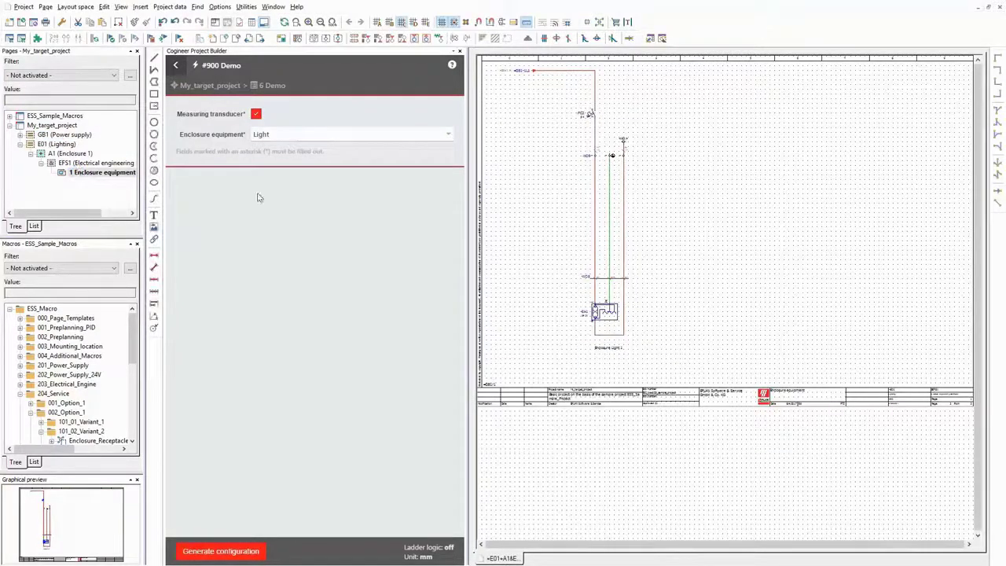
scroll(540, 160, up, 3)
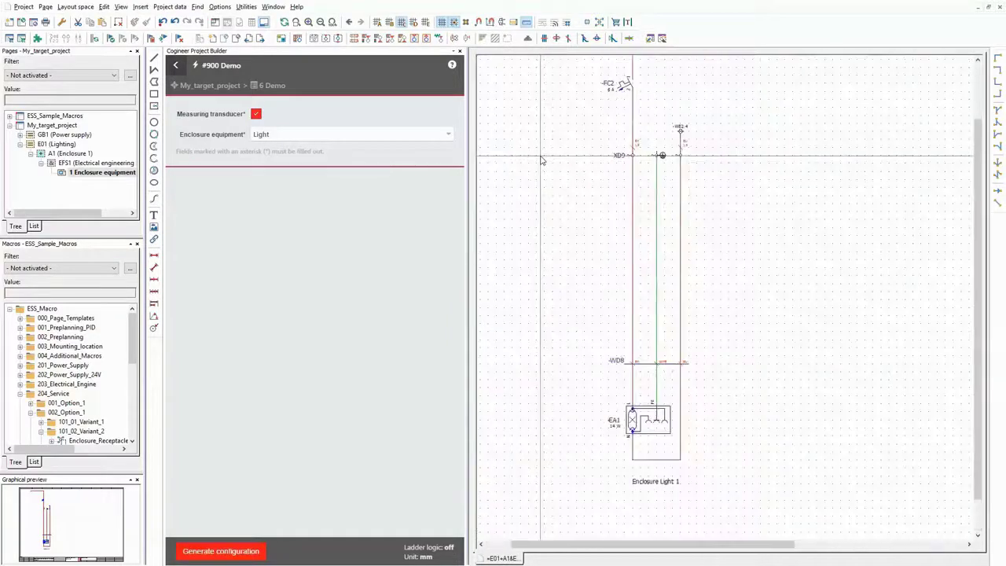
middle_drag(541, 160, 654, 244)
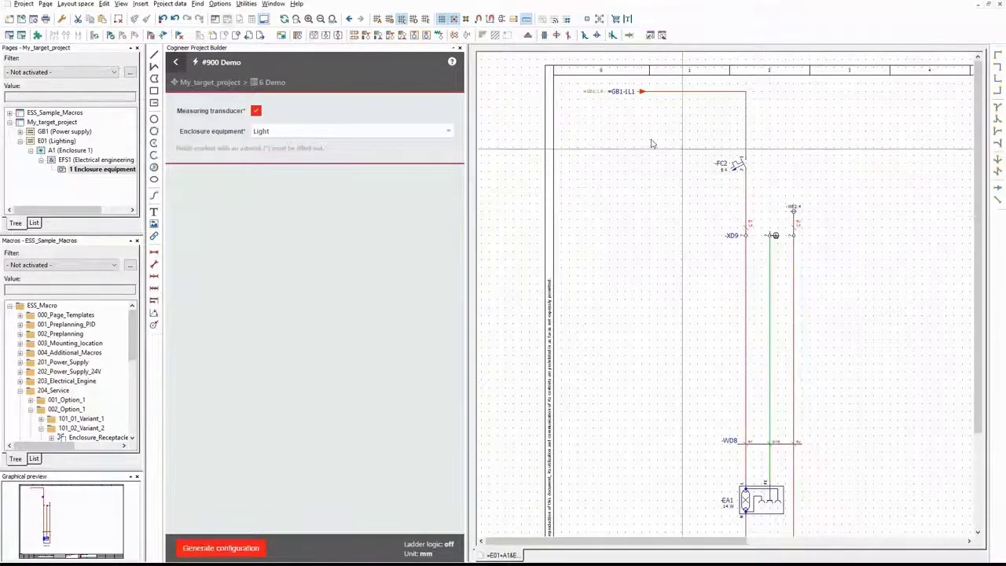
right_click(623, 92)
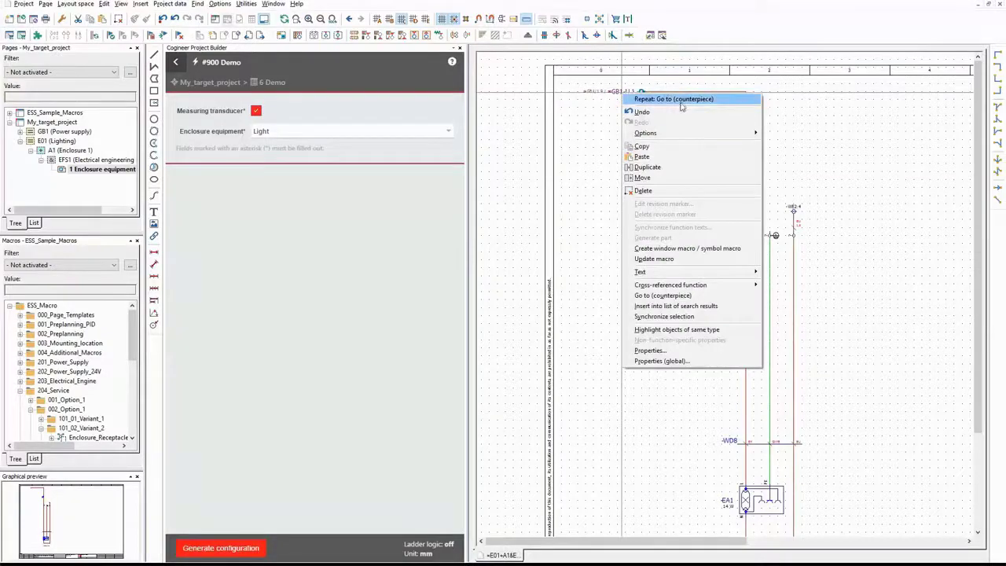
click(682, 100)
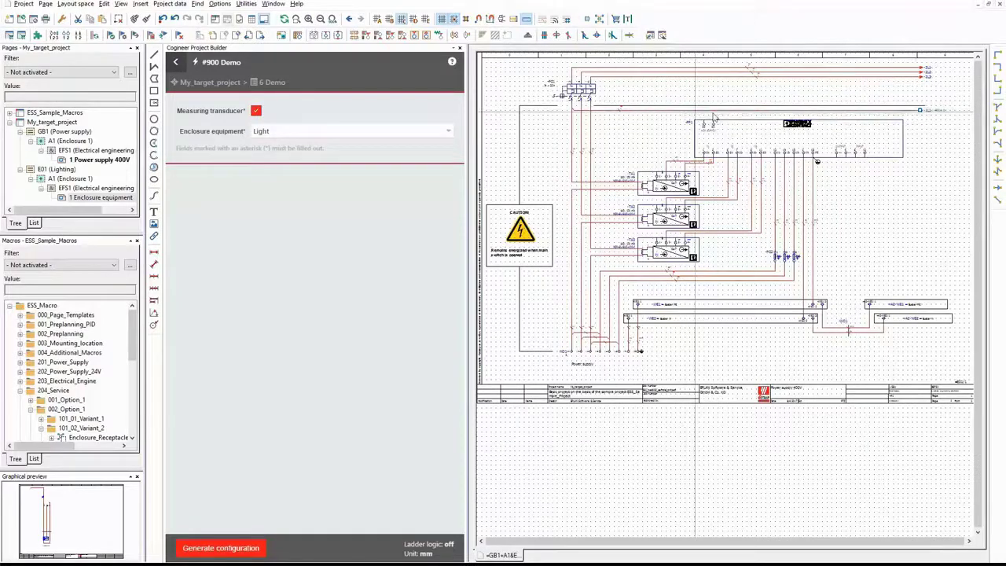
Step: Change the enclosure equipment to Receptacle and regenerate the #900 Demo configuration
click(282, 135)
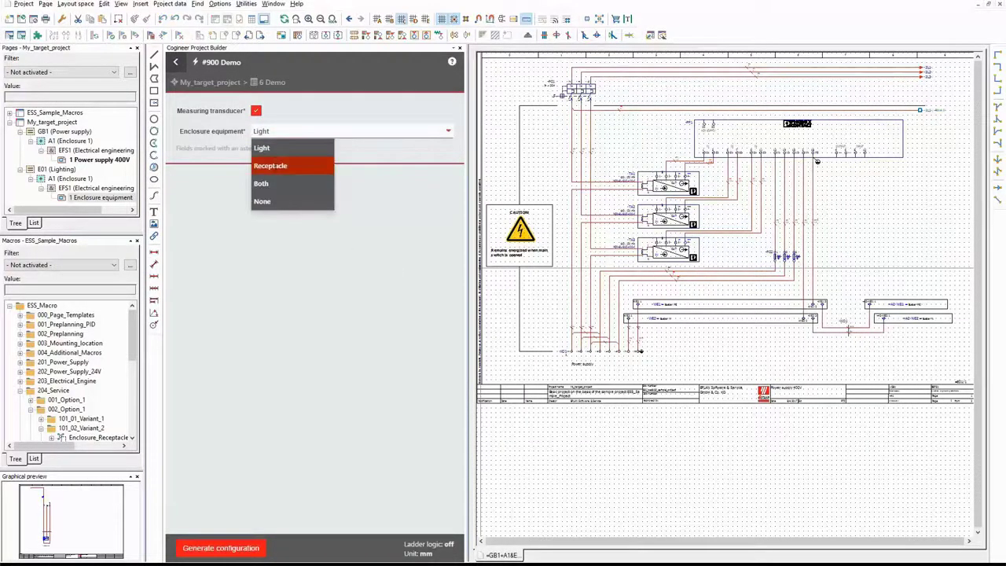
click(276, 166)
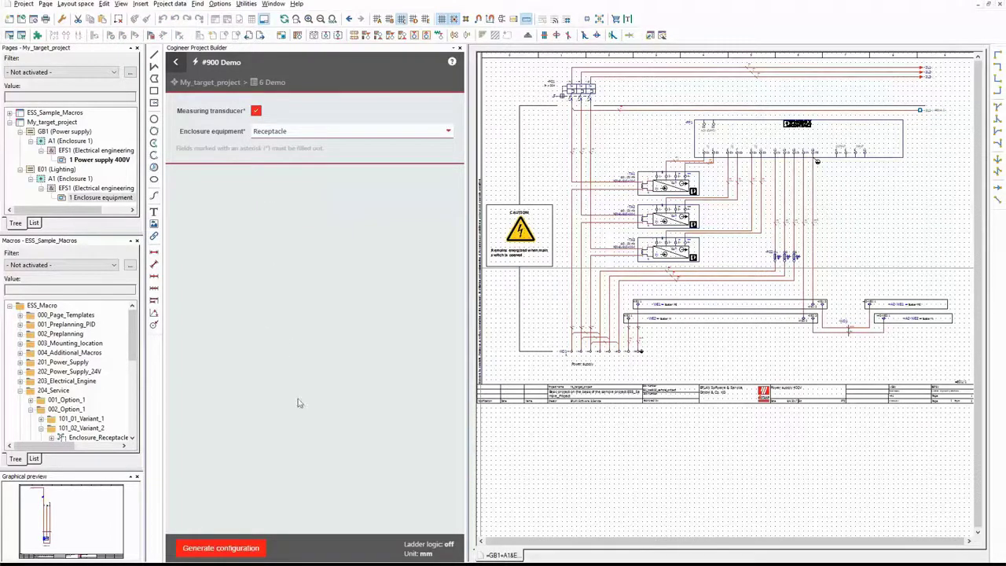
click(226, 549)
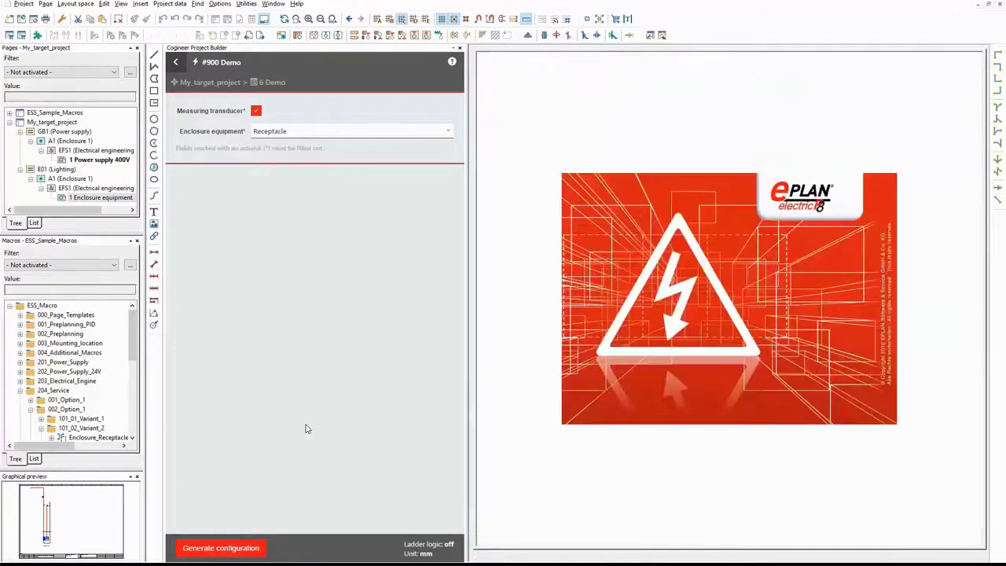
Step: Reopen page 1 Enclosure equipment and go to the counterpiece of the =GB1-1L2 interruption point
double_click(96, 197)
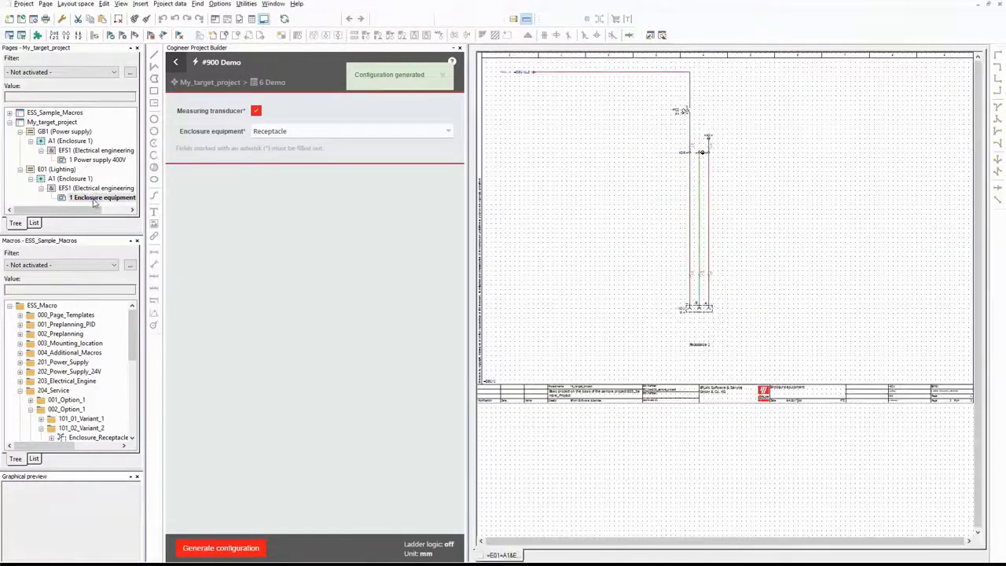
scroll(565, 141, up, 1)
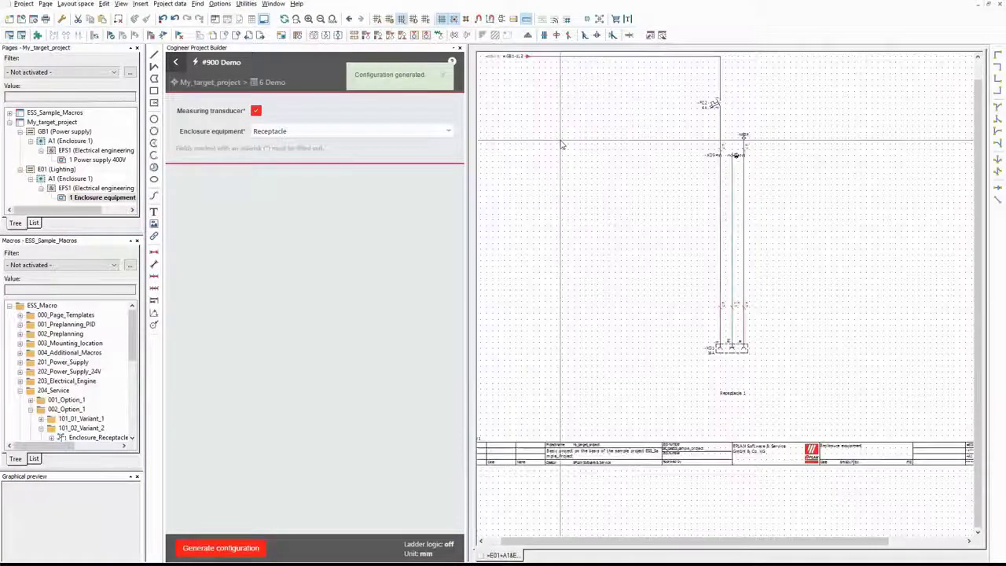
scroll(606, 202, up, 1)
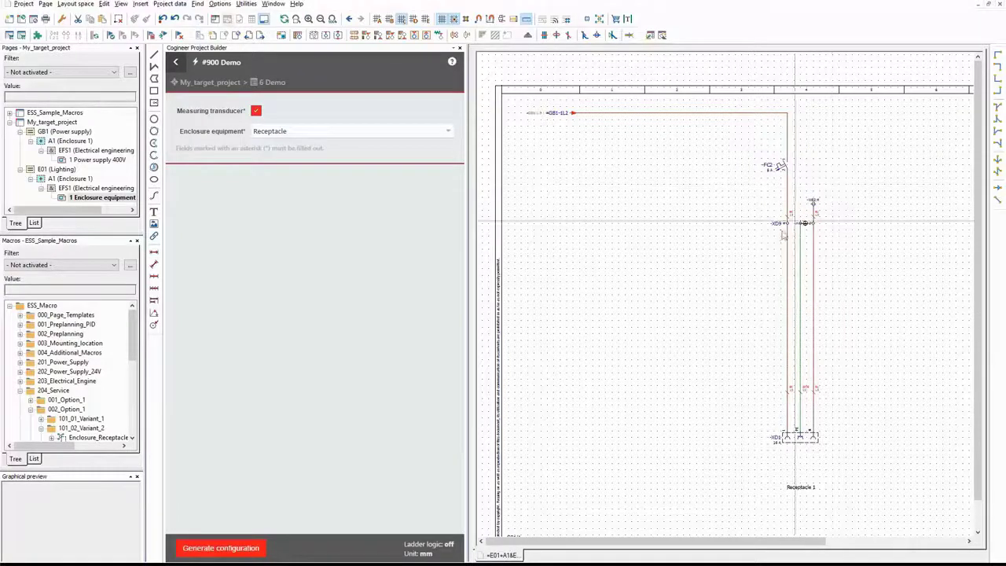
right_click(555, 115)
click(626, 120)
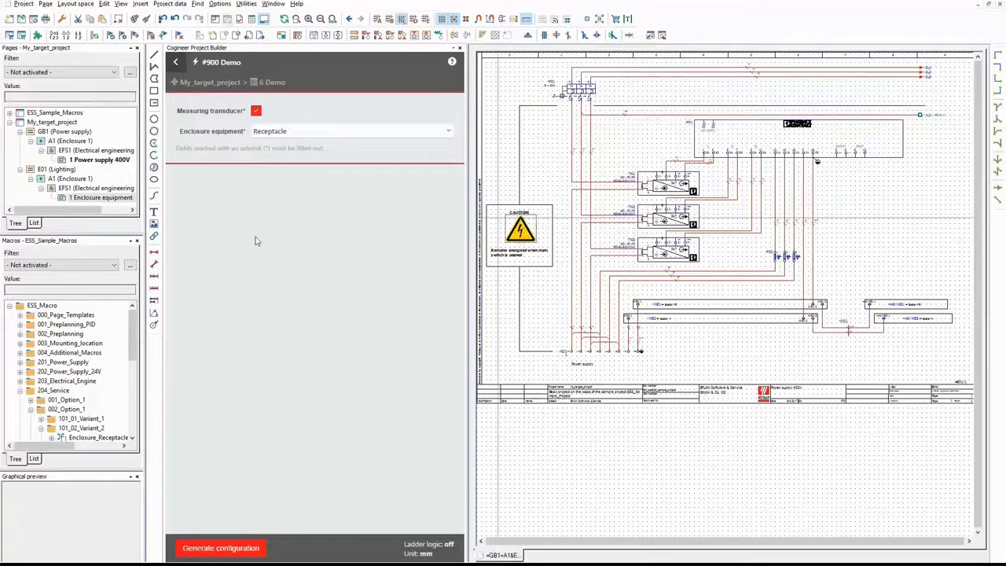
Step: Set the enclosure equipment to Both and regenerate the #900 Demo configuration
click(309, 133)
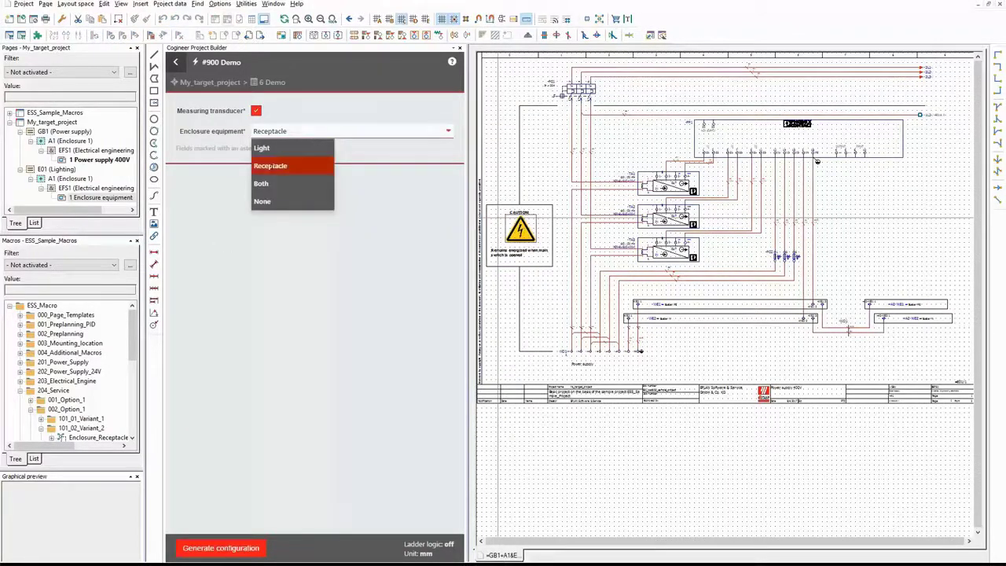
click(279, 183)
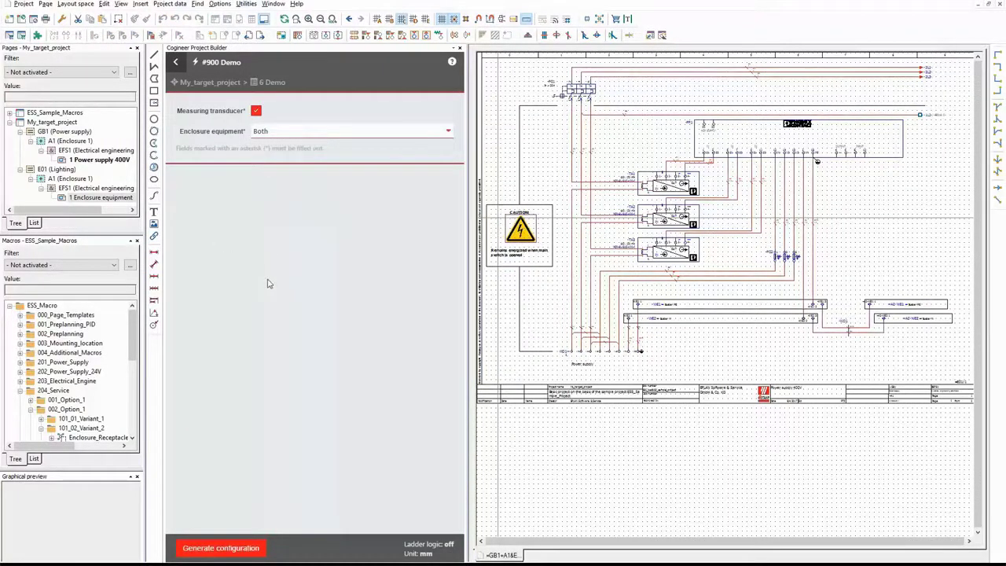
click(241, 551)
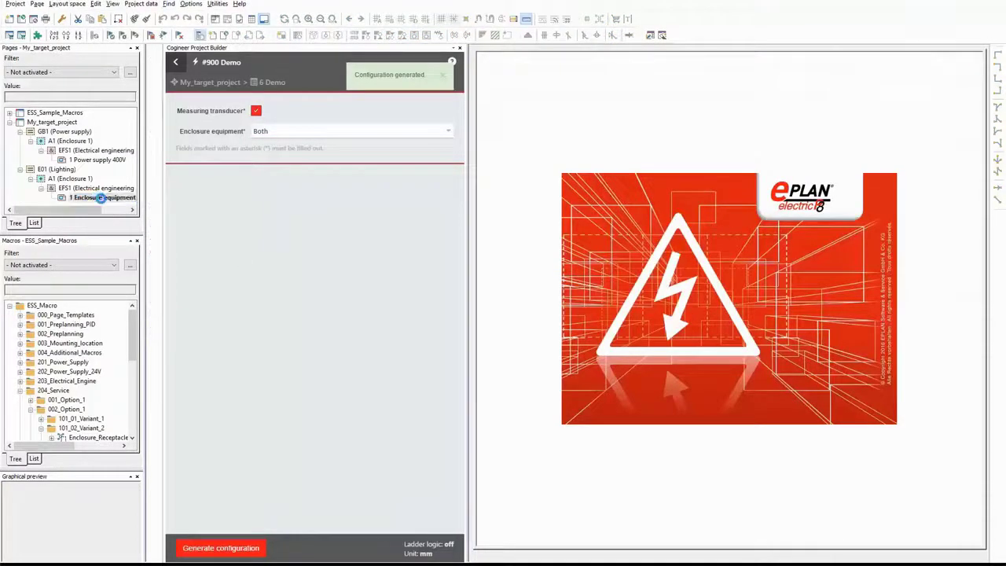
Step: Open the regenerated page 1 Enclosure equipment and examine the enclosure light and receptacle circuits with their fuses
click(100, 198)
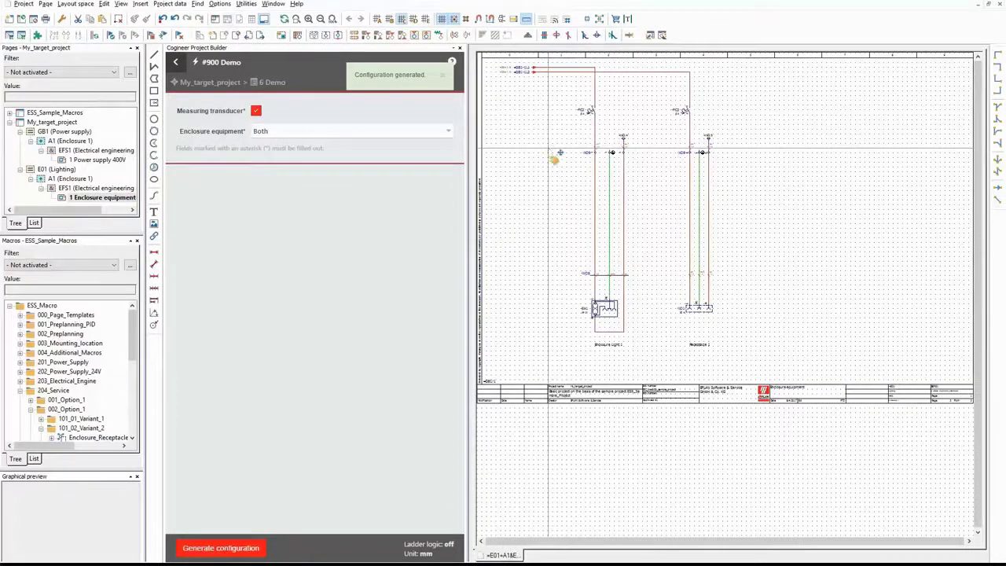
scroll(559, 151, up, 3)
scroll(614, 259, up, 2)
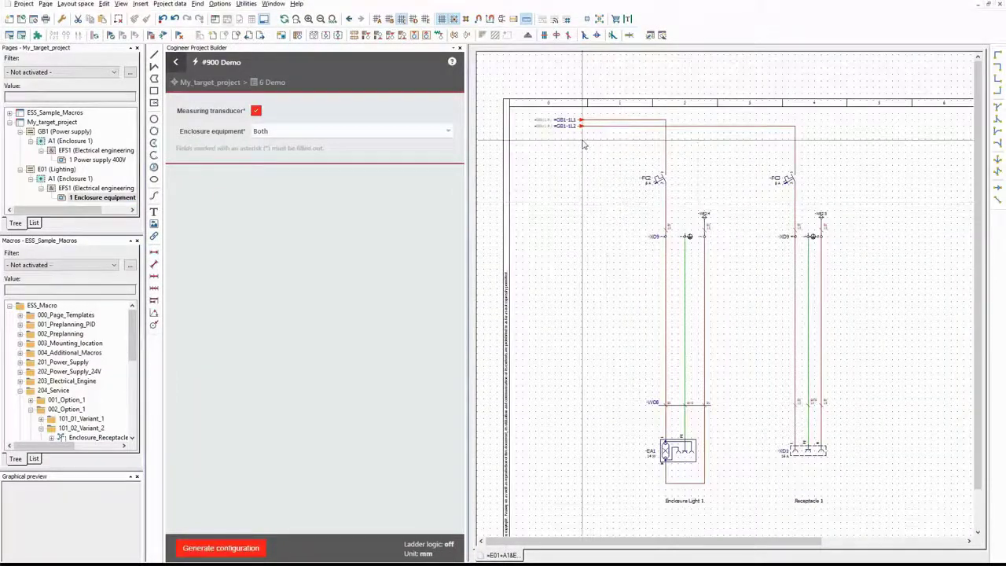
drag(689, 163, 633, 191)
drag(703, 165, 759, 195)
drag(833, 166, 818, 179)
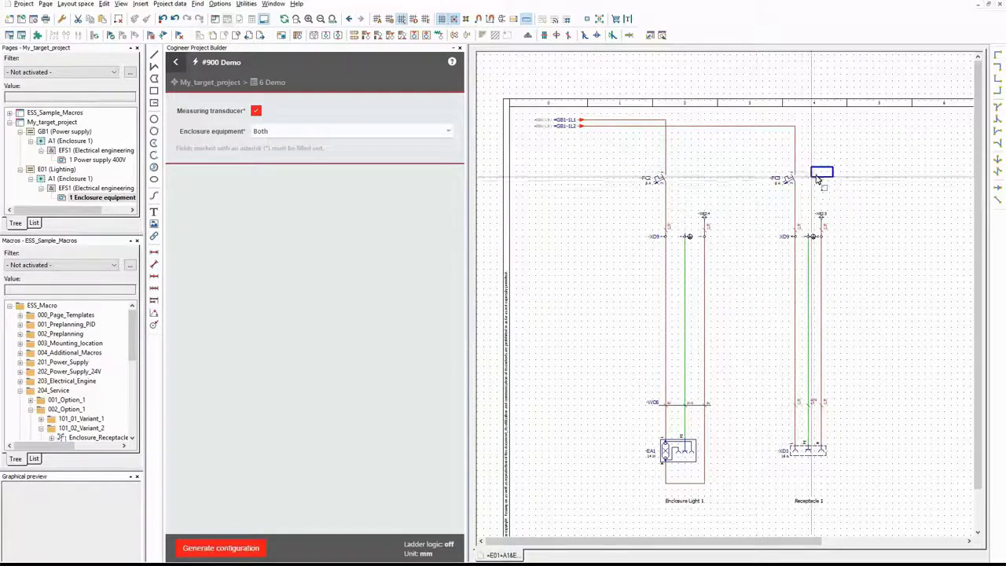
Step: Go from the =GB1-1L1 interruption point on the enclosure equipment page to its counterpiece on the power supply page
scroll(818, 179, down, 1)
scroll(818, 179, up, 2)
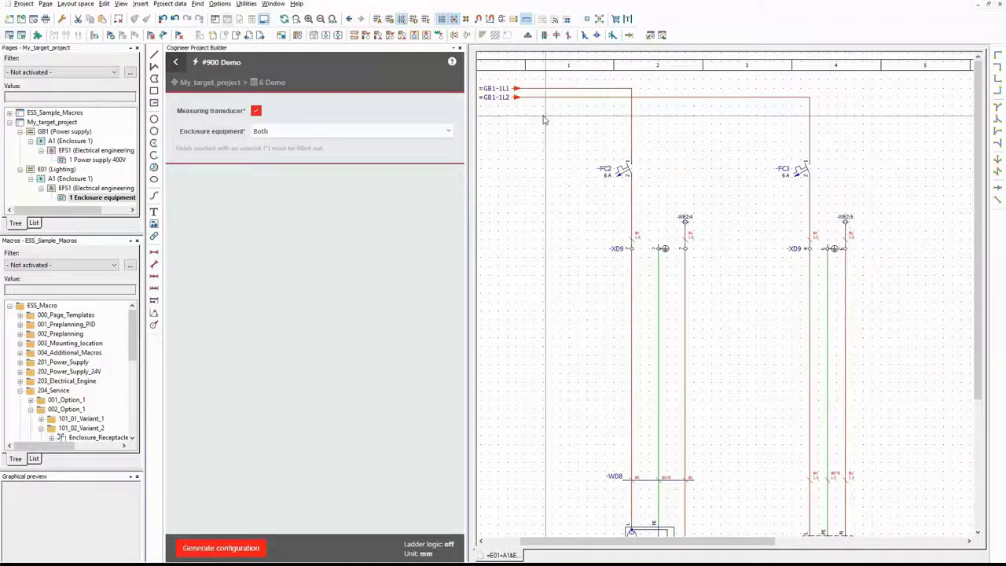
scroll(543, 119, up, 1)
scroll(553, 119, down, 1)
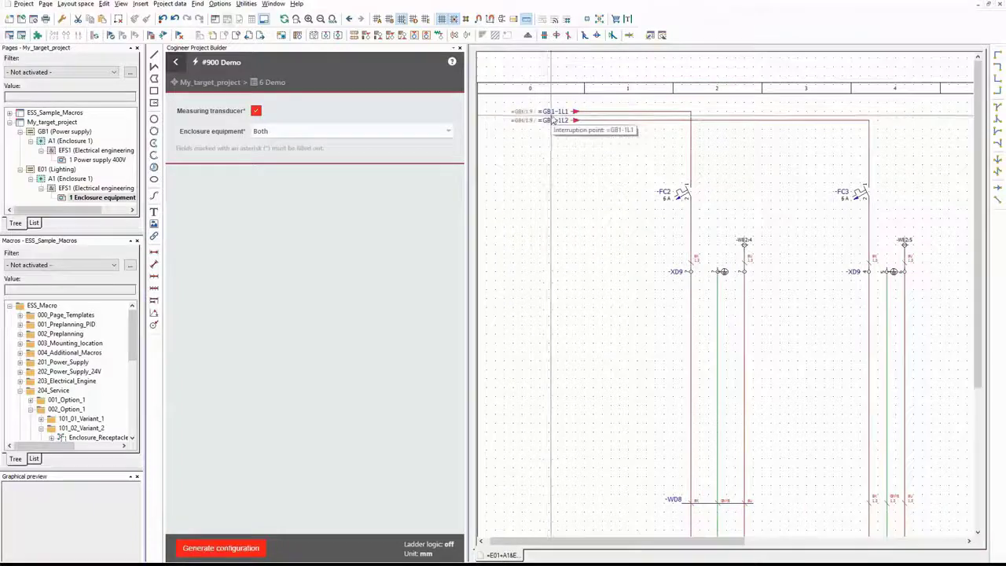
right_click(552, 120)
click(581, 122)
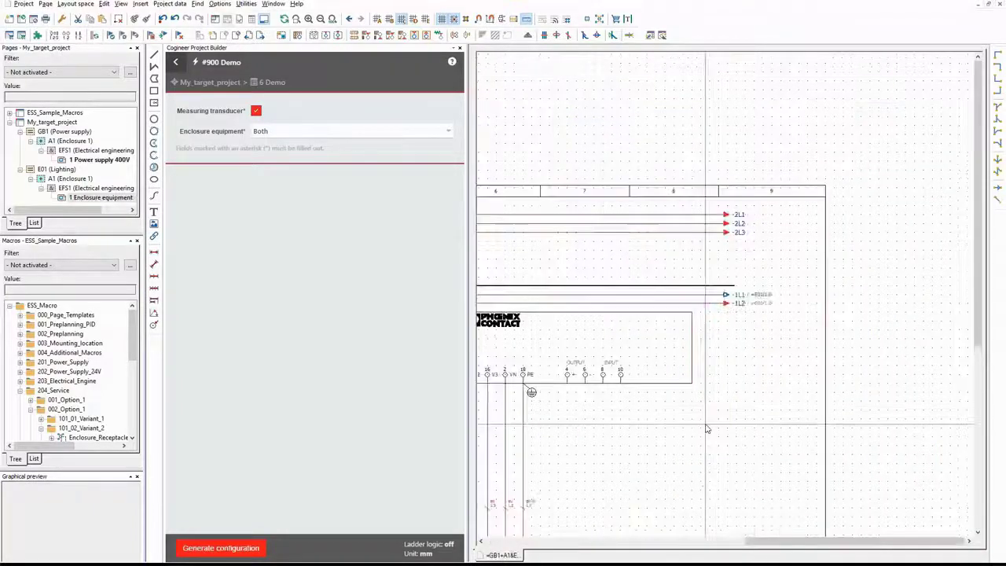